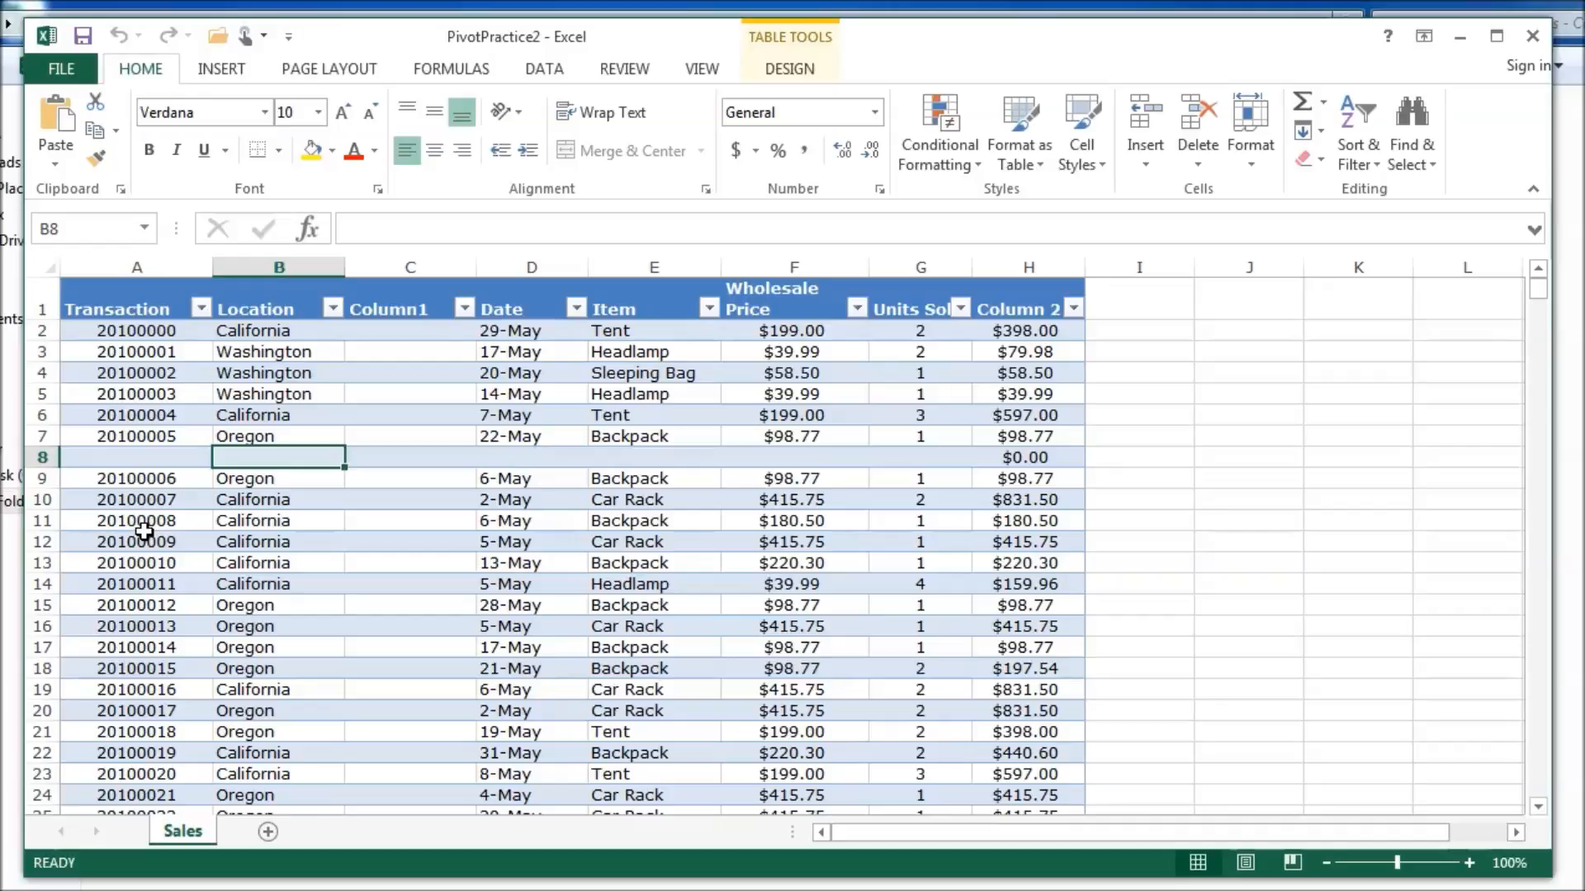
Step: Examine individual sales records in the Transaction, Location, Date and Item columns
click(134, 334)
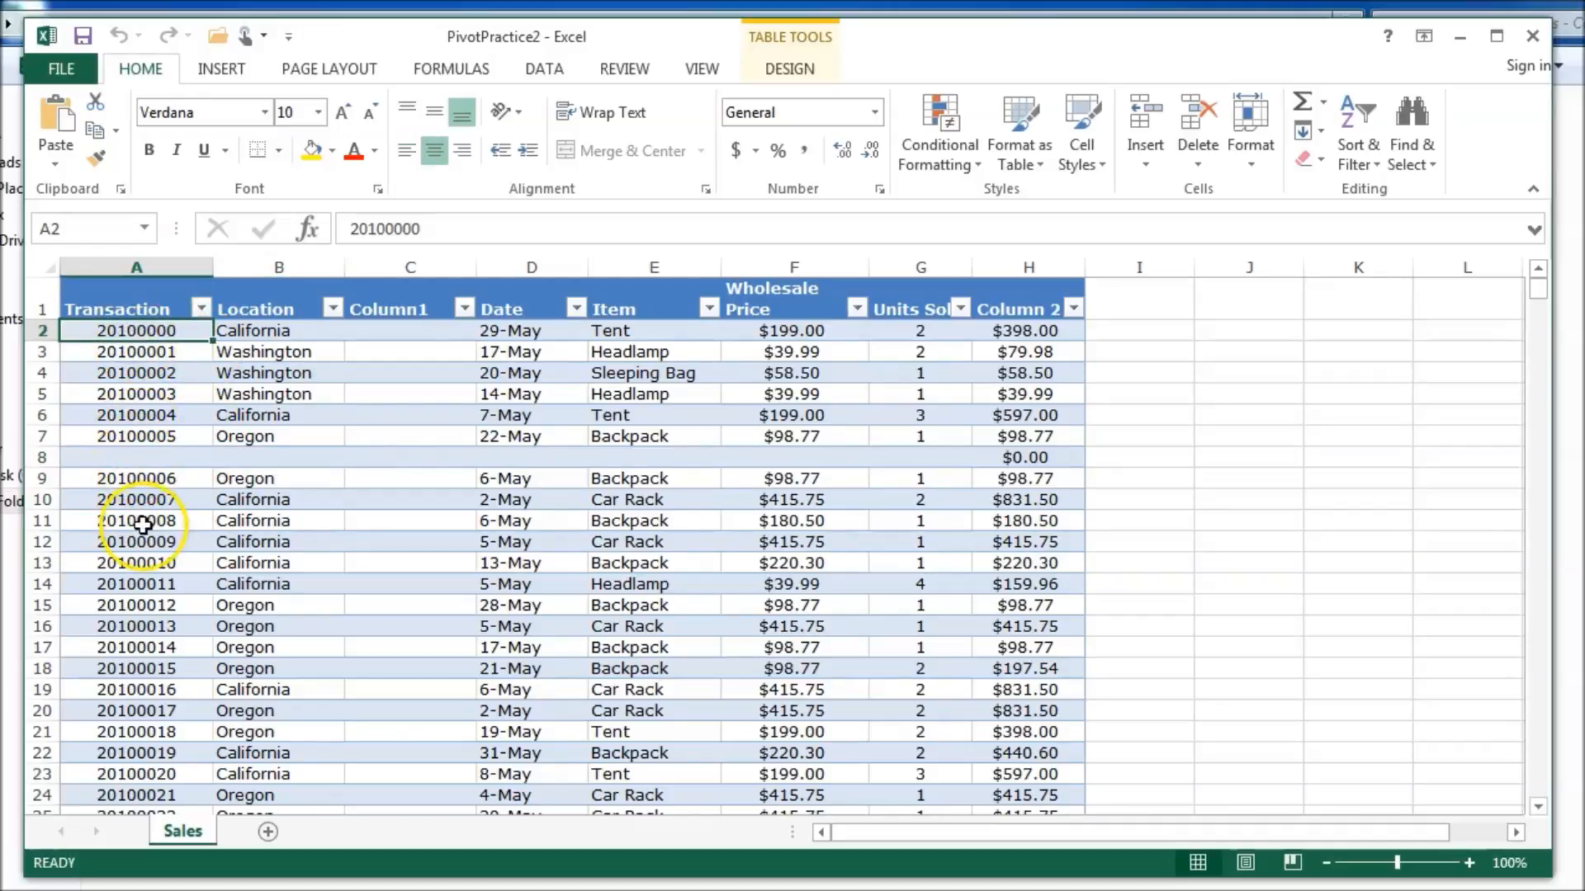
click(137, 373)
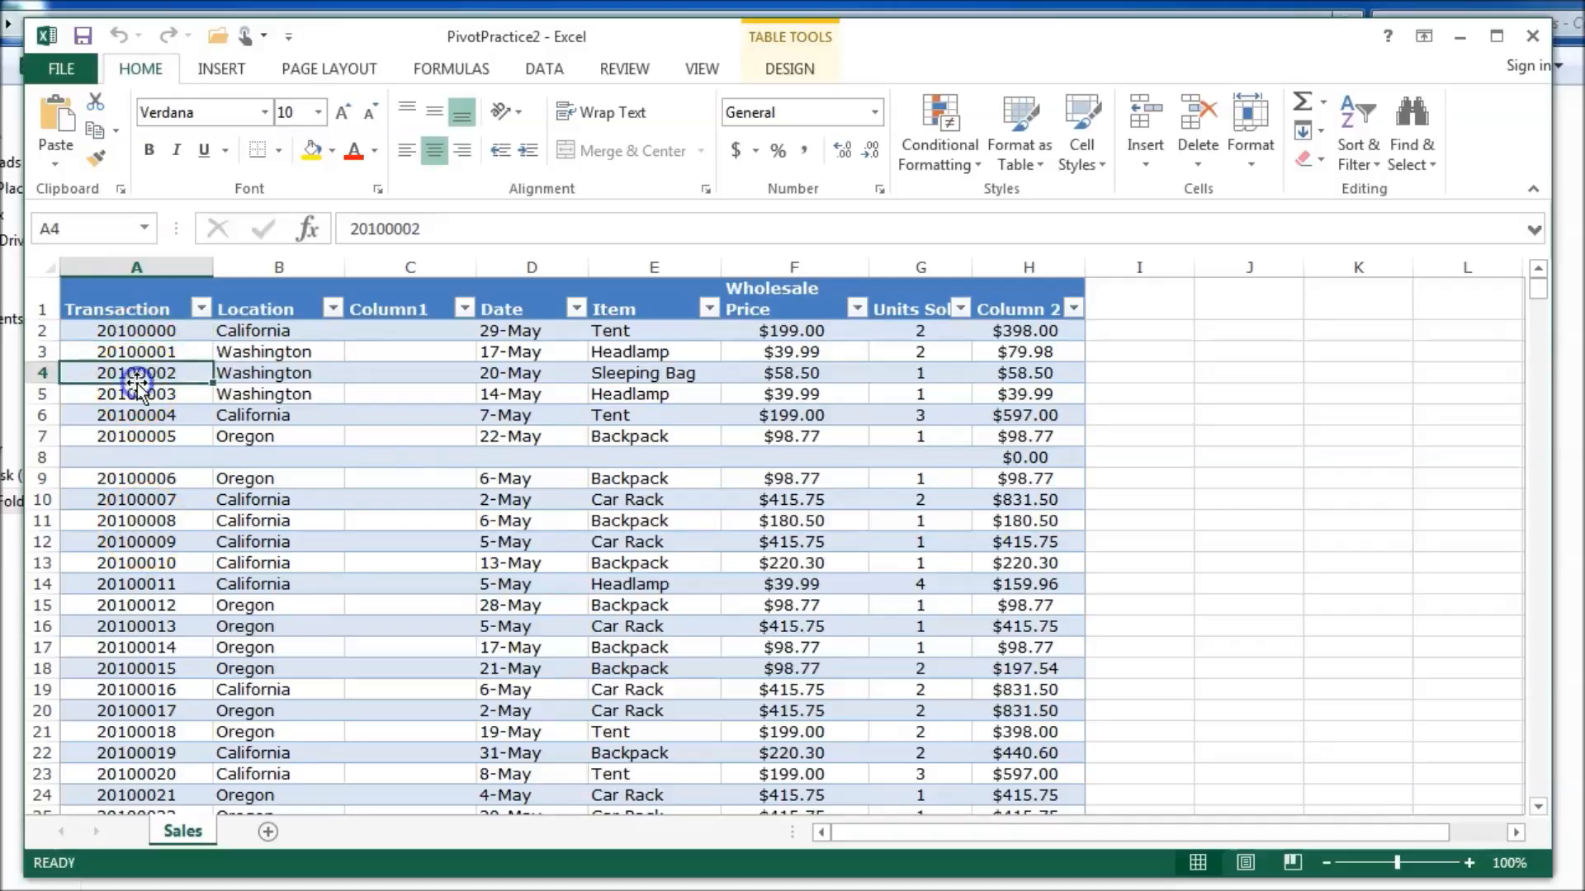
click(231, 394)
click(630, 353)
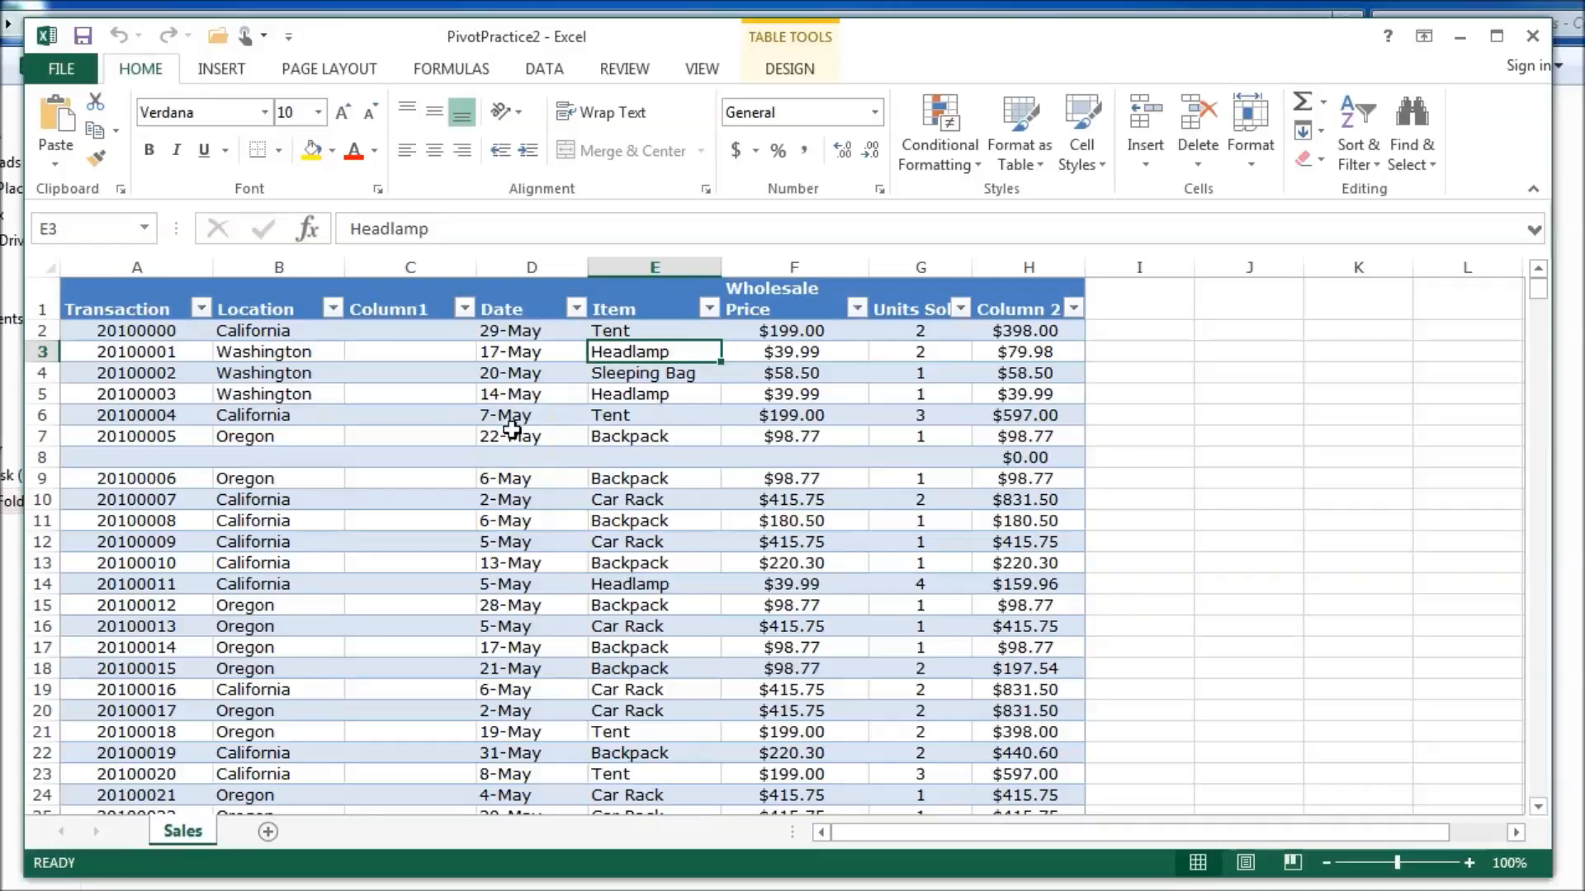
click(197, 393)
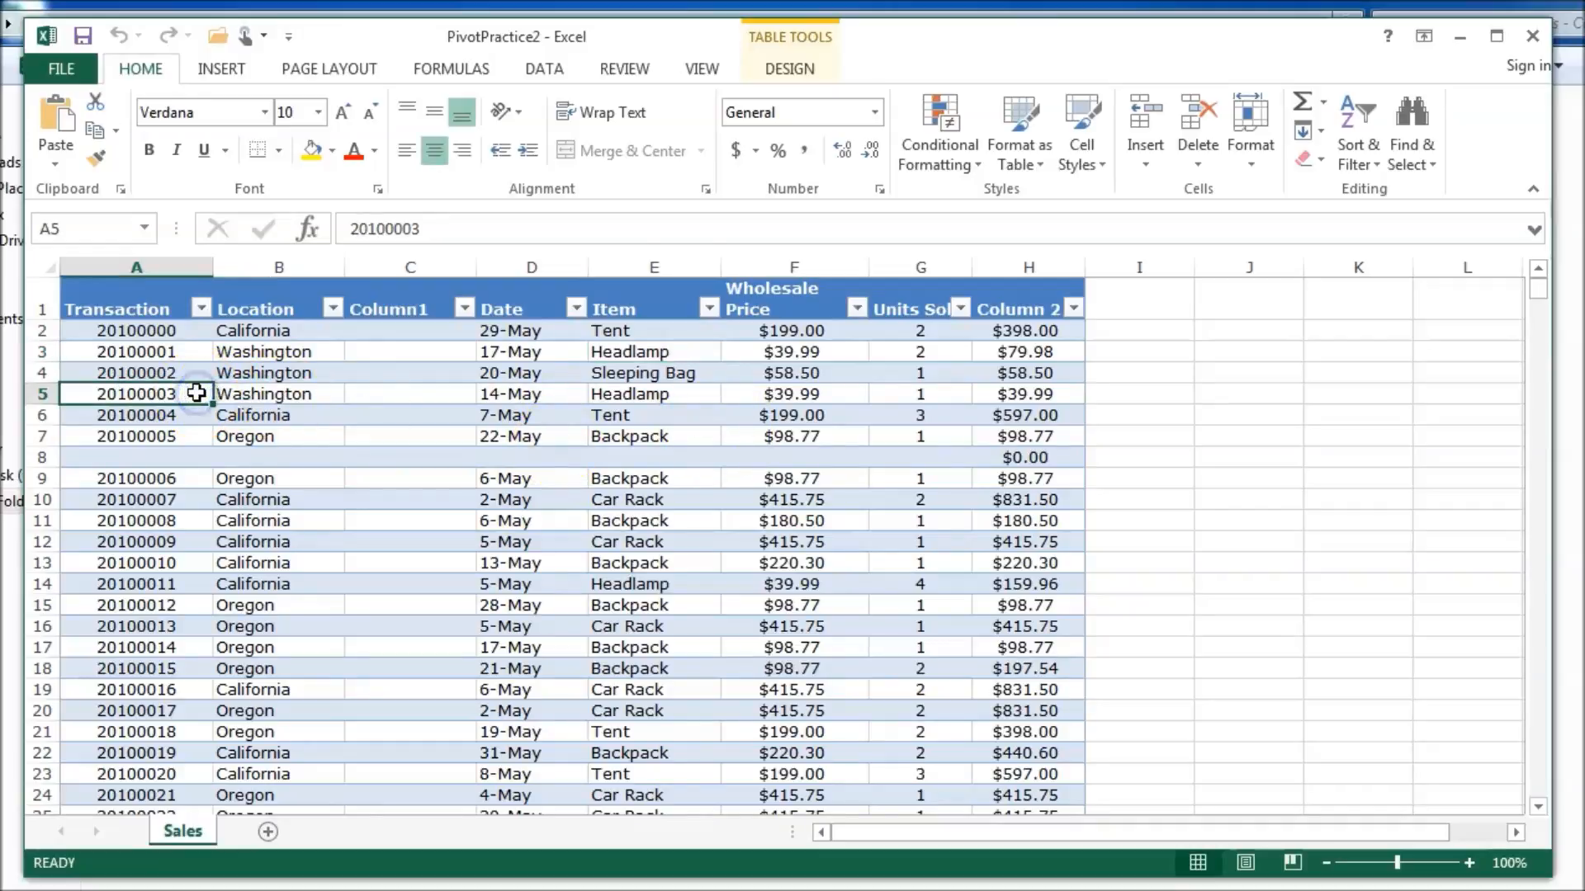
click(262, 389)
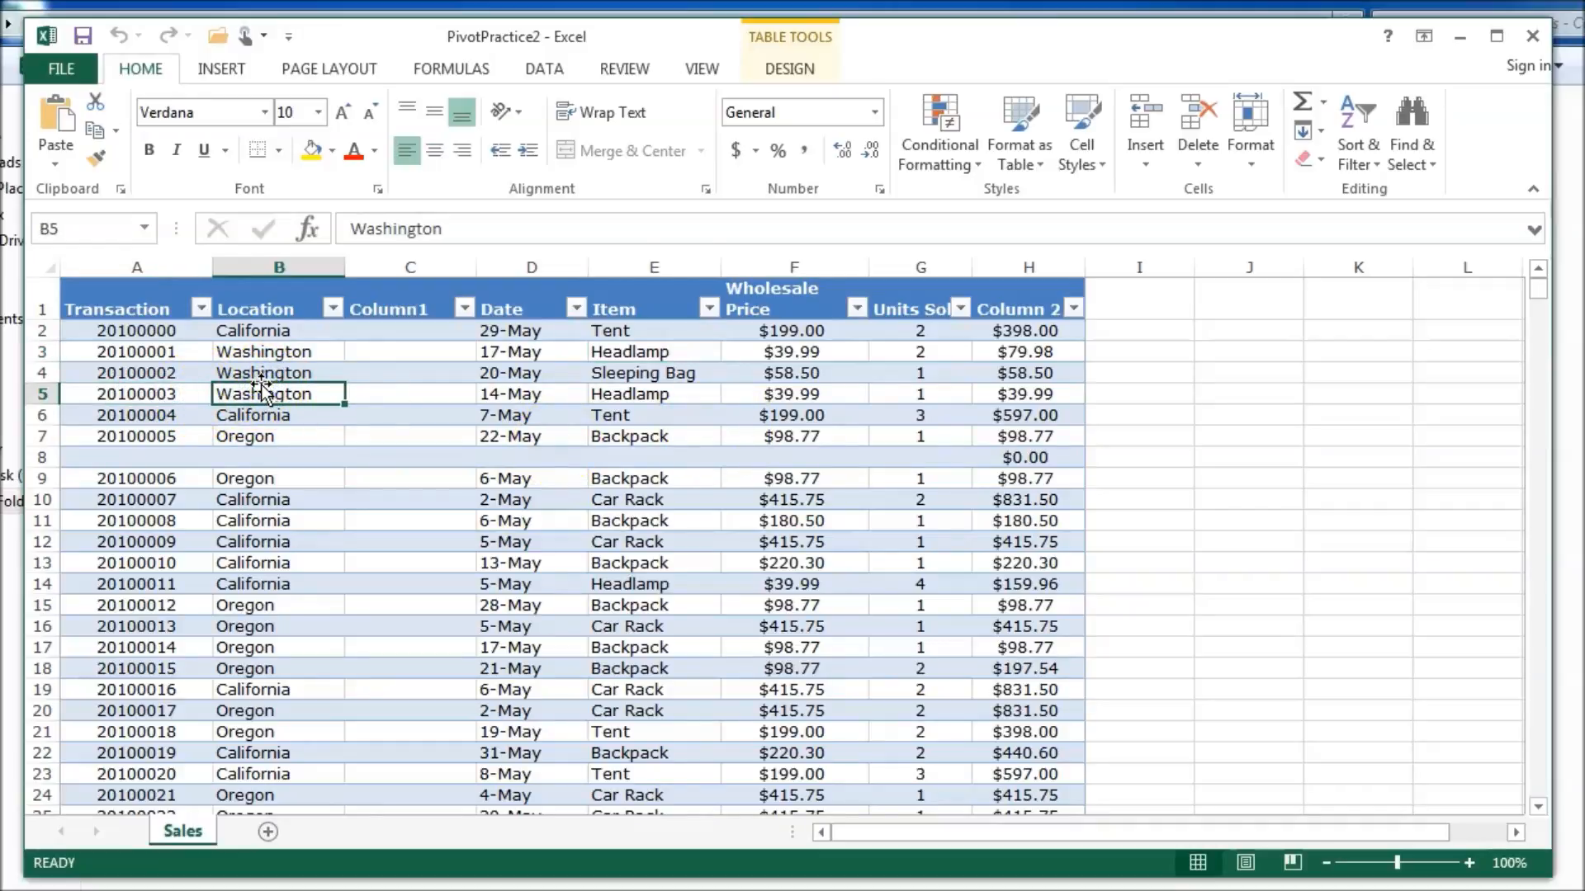
click(235, 329)
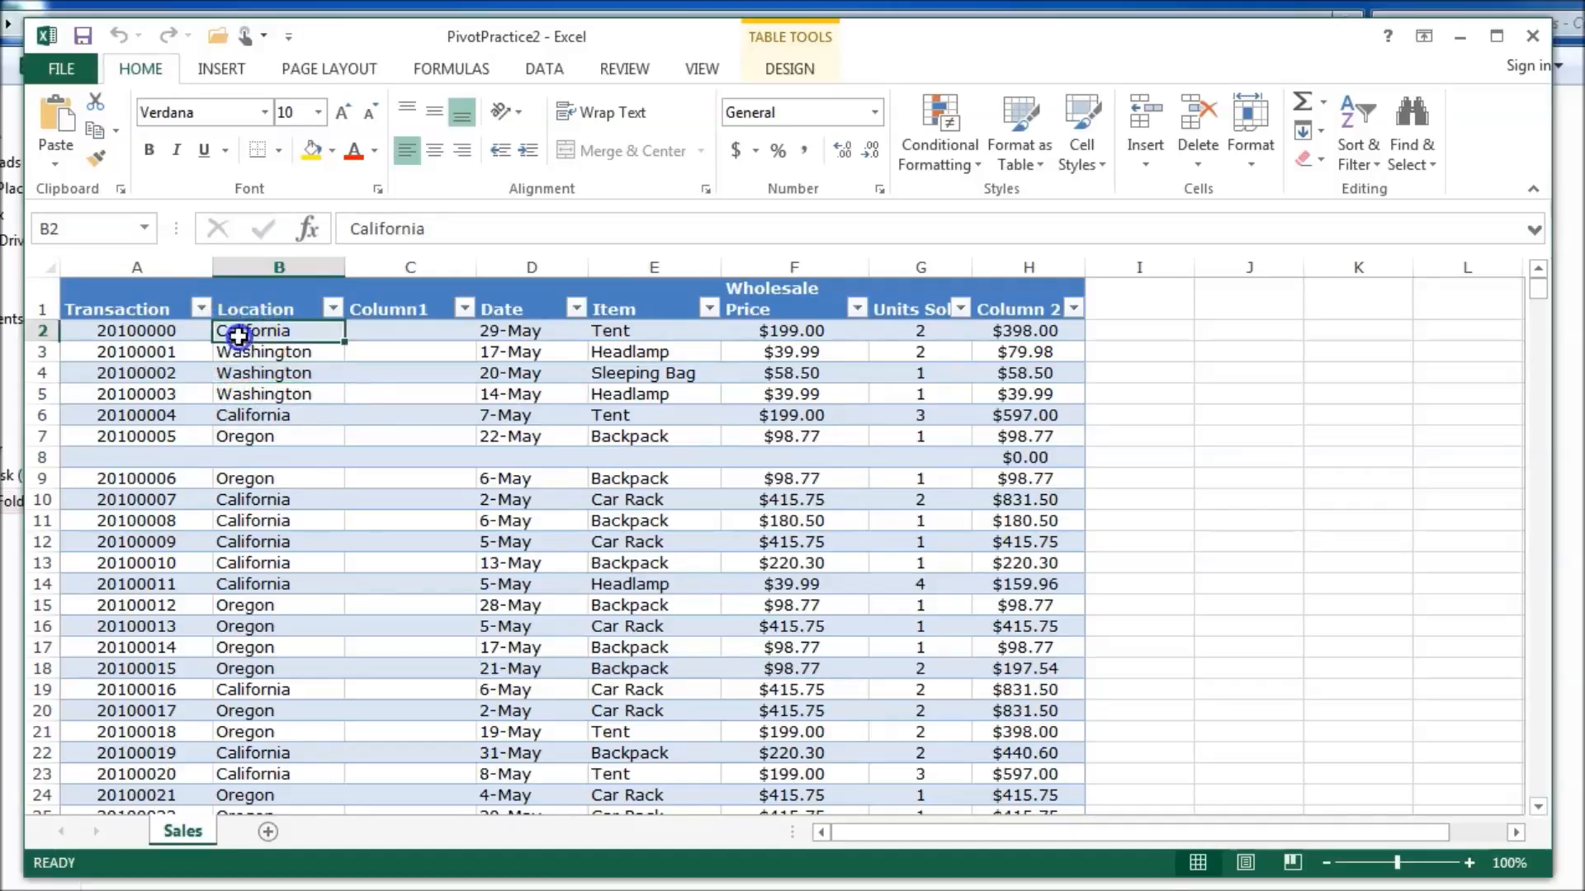
click(241, 435)
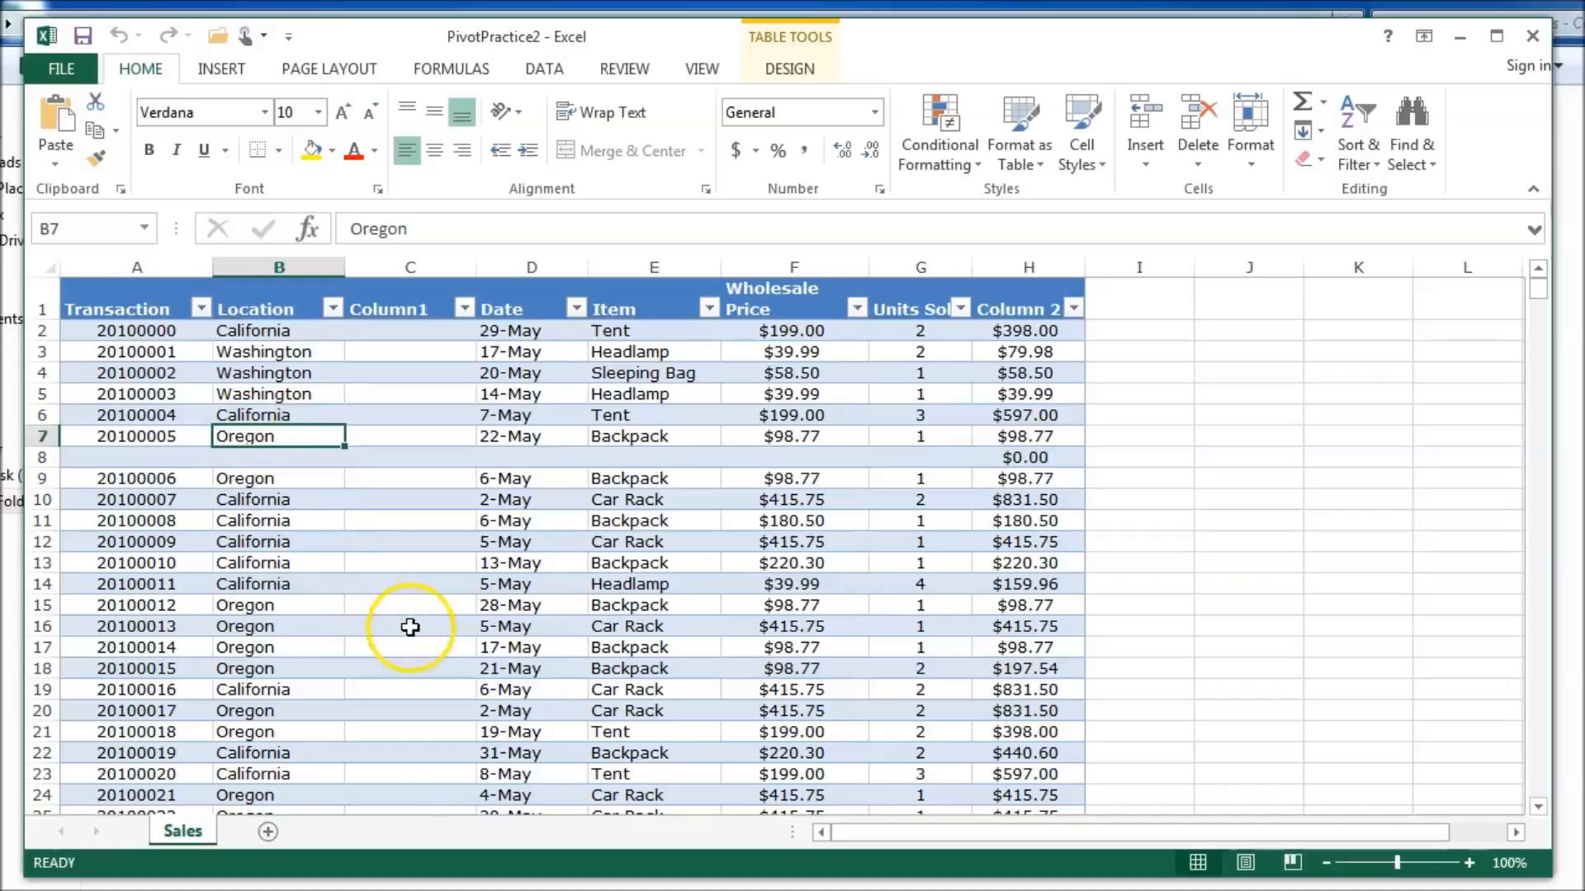
click(514, 348)
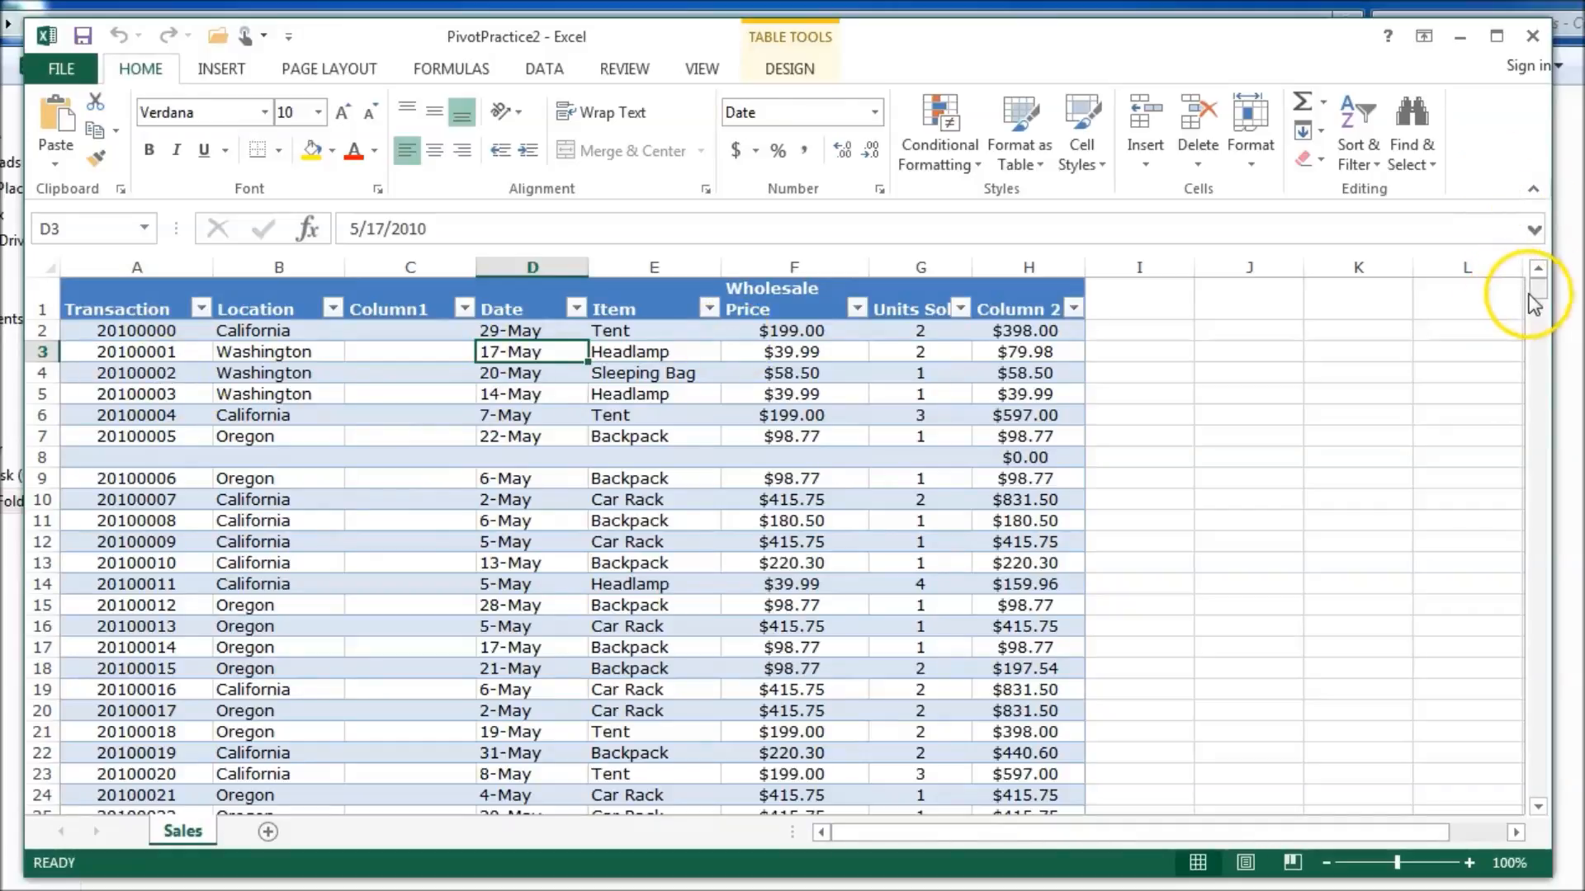
Step: Check the sales table for blank rows, blank columns and proper column headings
drag(1538, 292, 1458, 229)
click(347, 458)
click(393, 331)
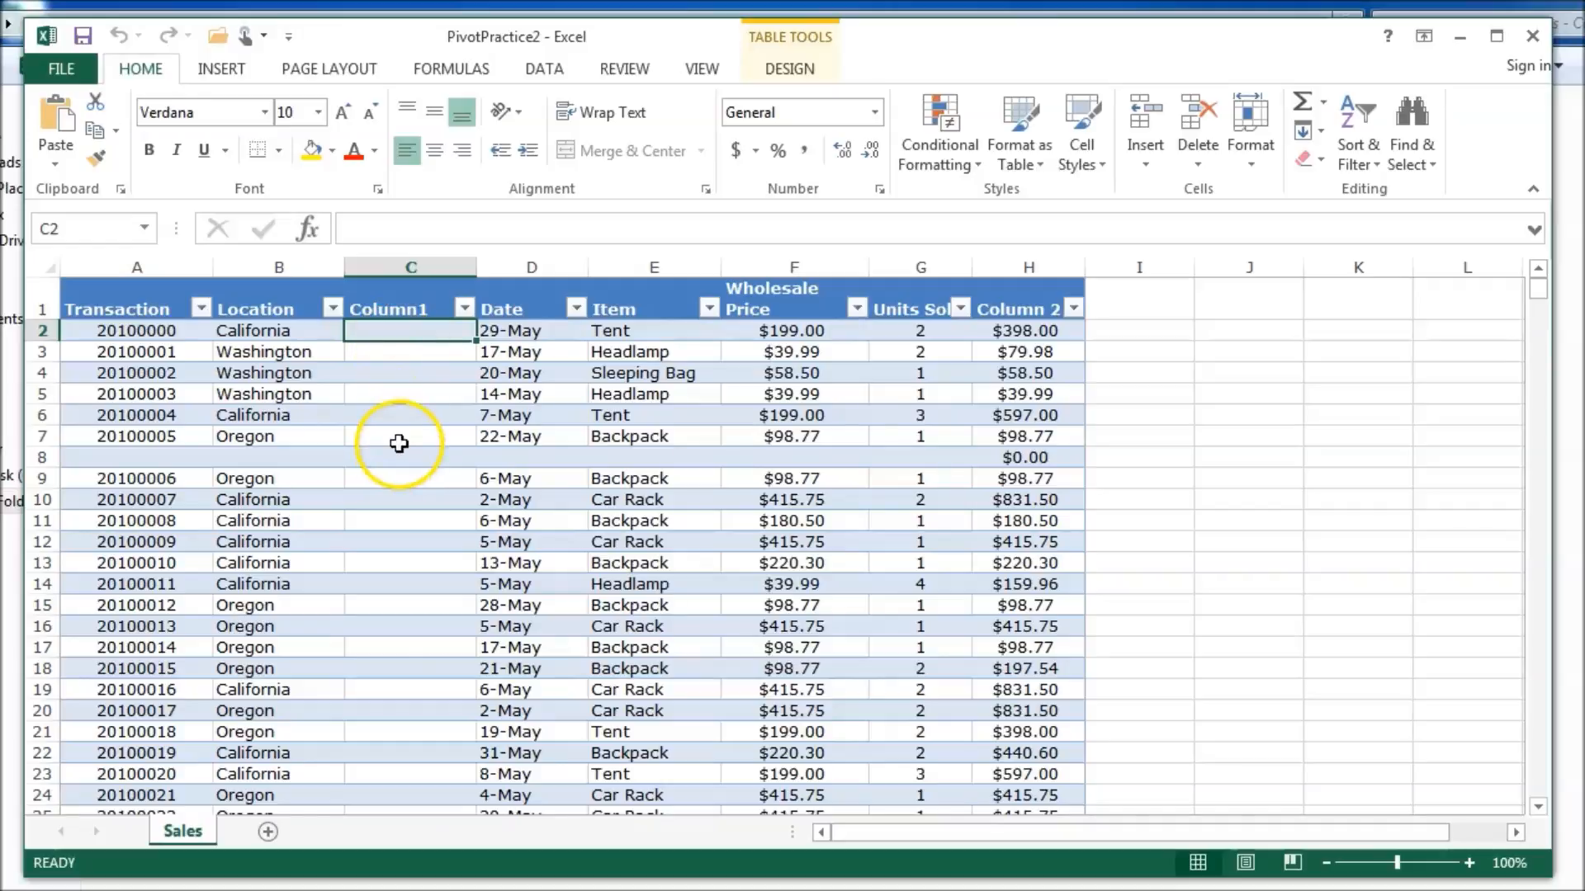
click(257, 378)
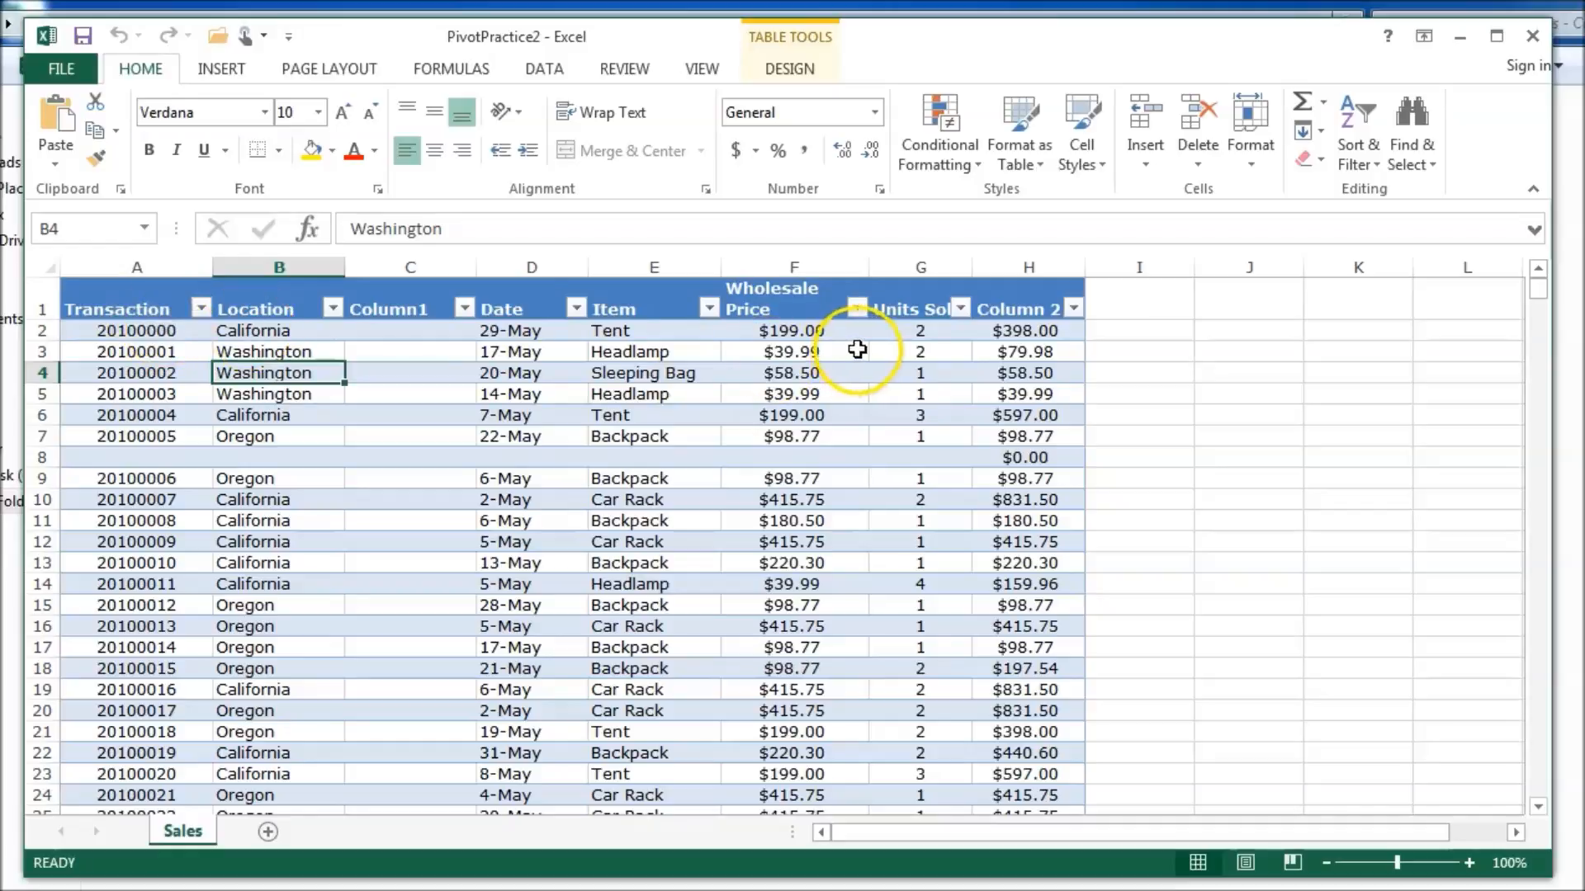
click(103, 282)
click(236, 299)
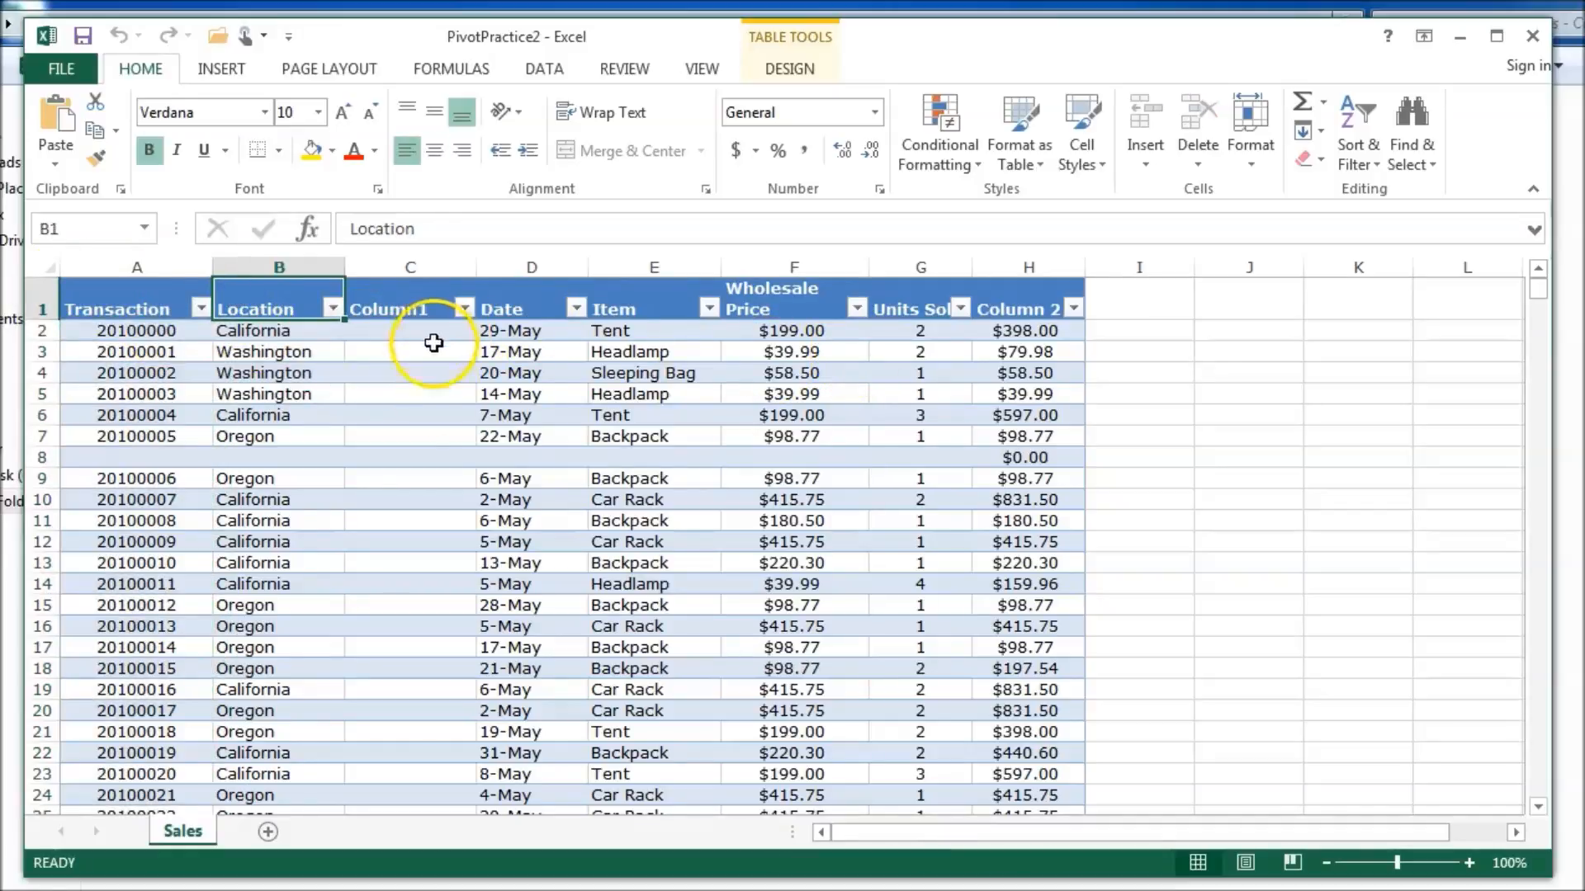
click(391, 315)
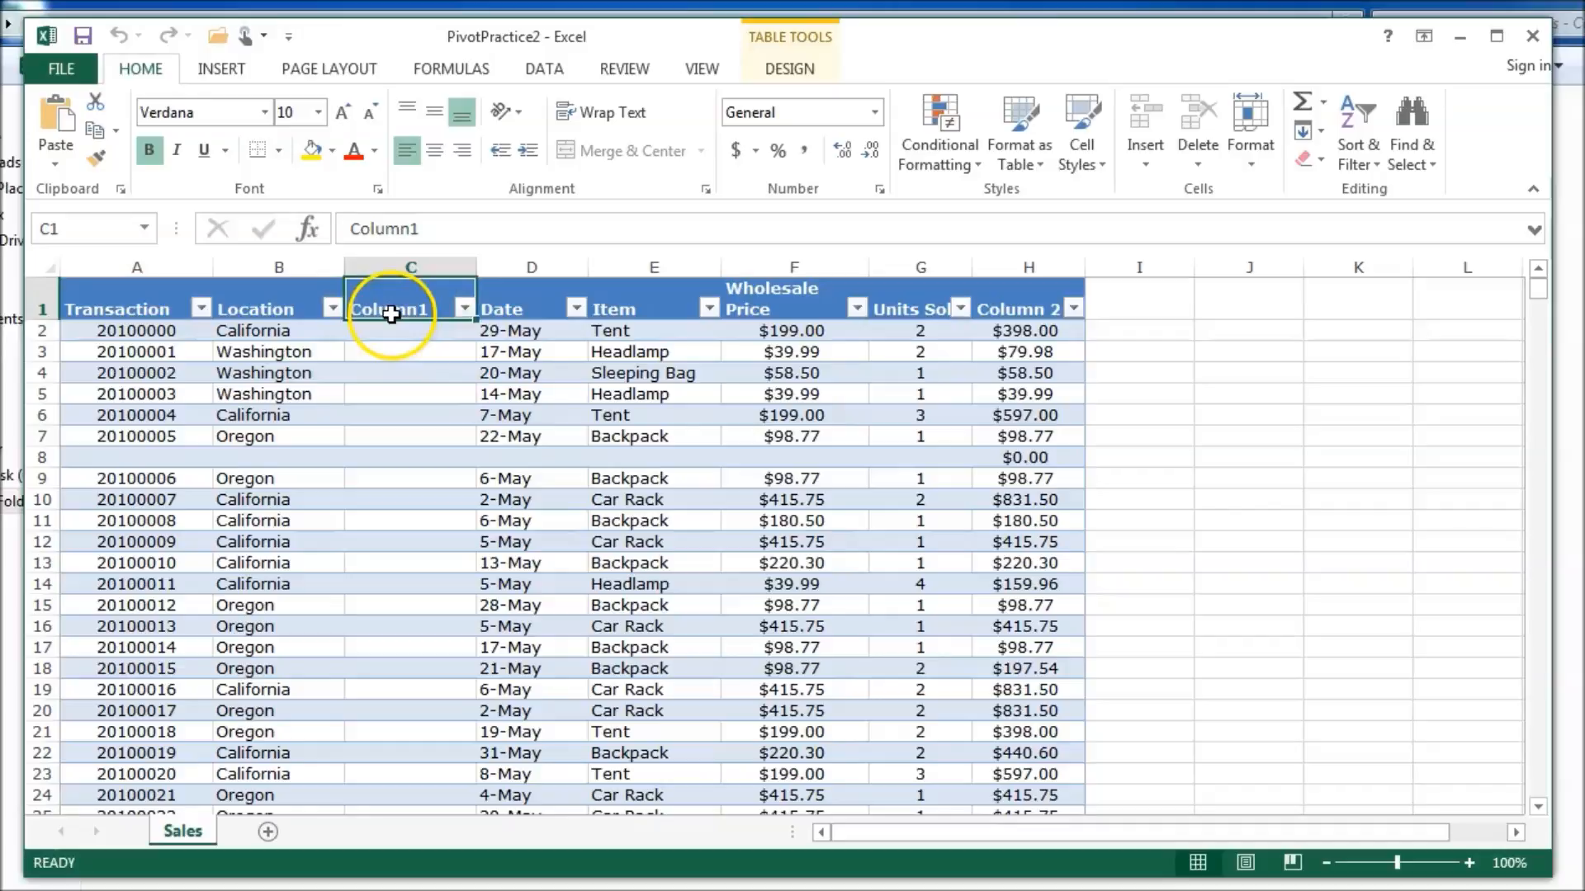
click(1012, 309)
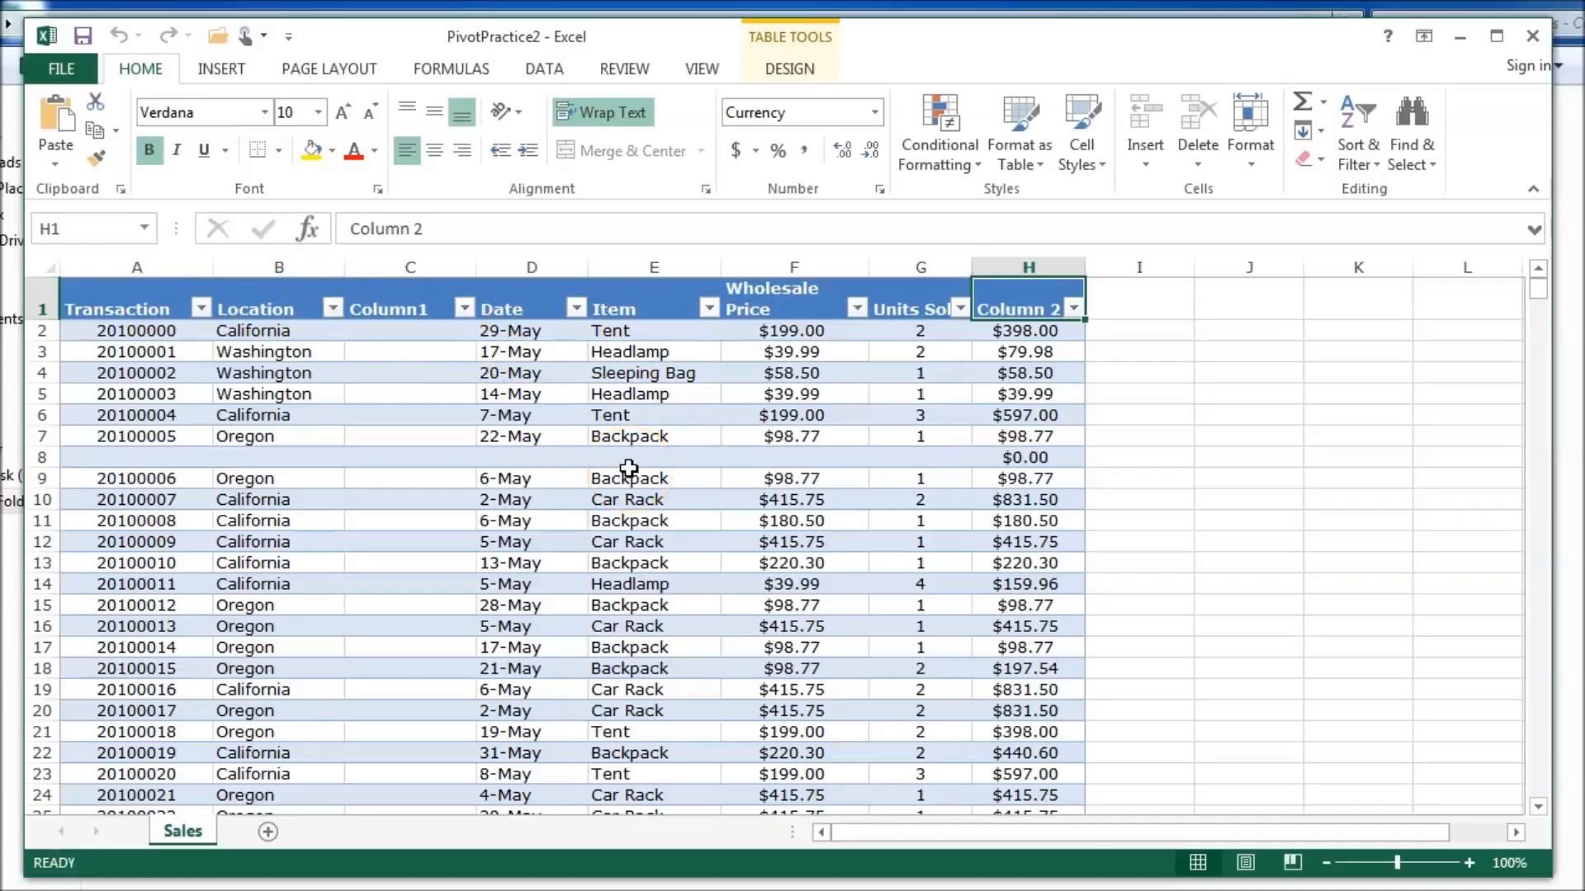
click(500, 373)
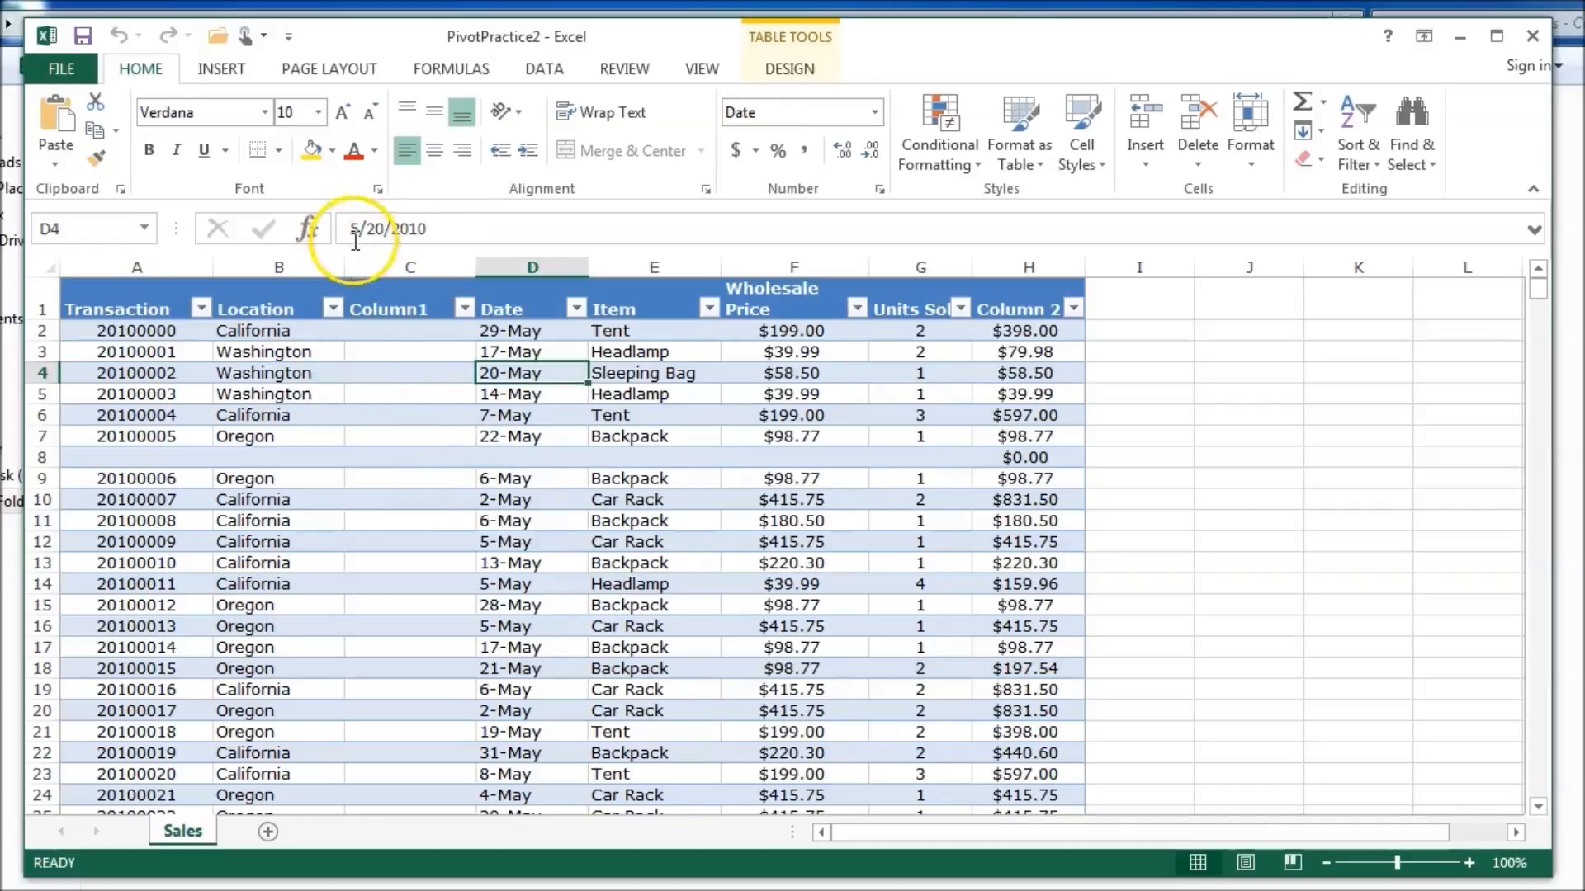
Step: Delete the empty Column1 column between Location and Date
click(407, 265)
right_click(409, 269)
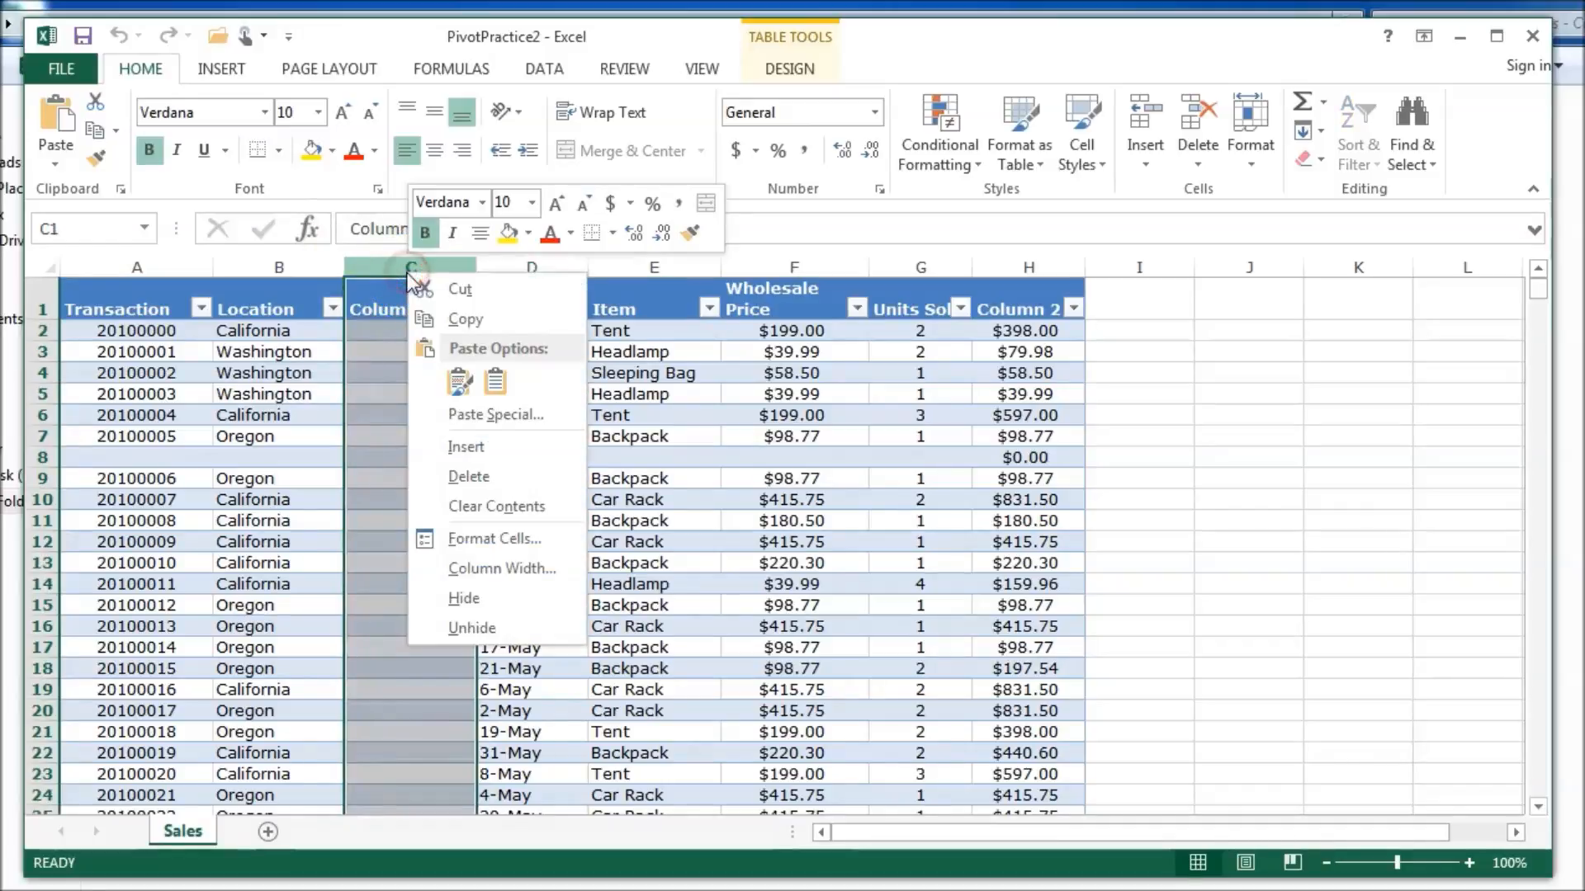
click(448, 478)
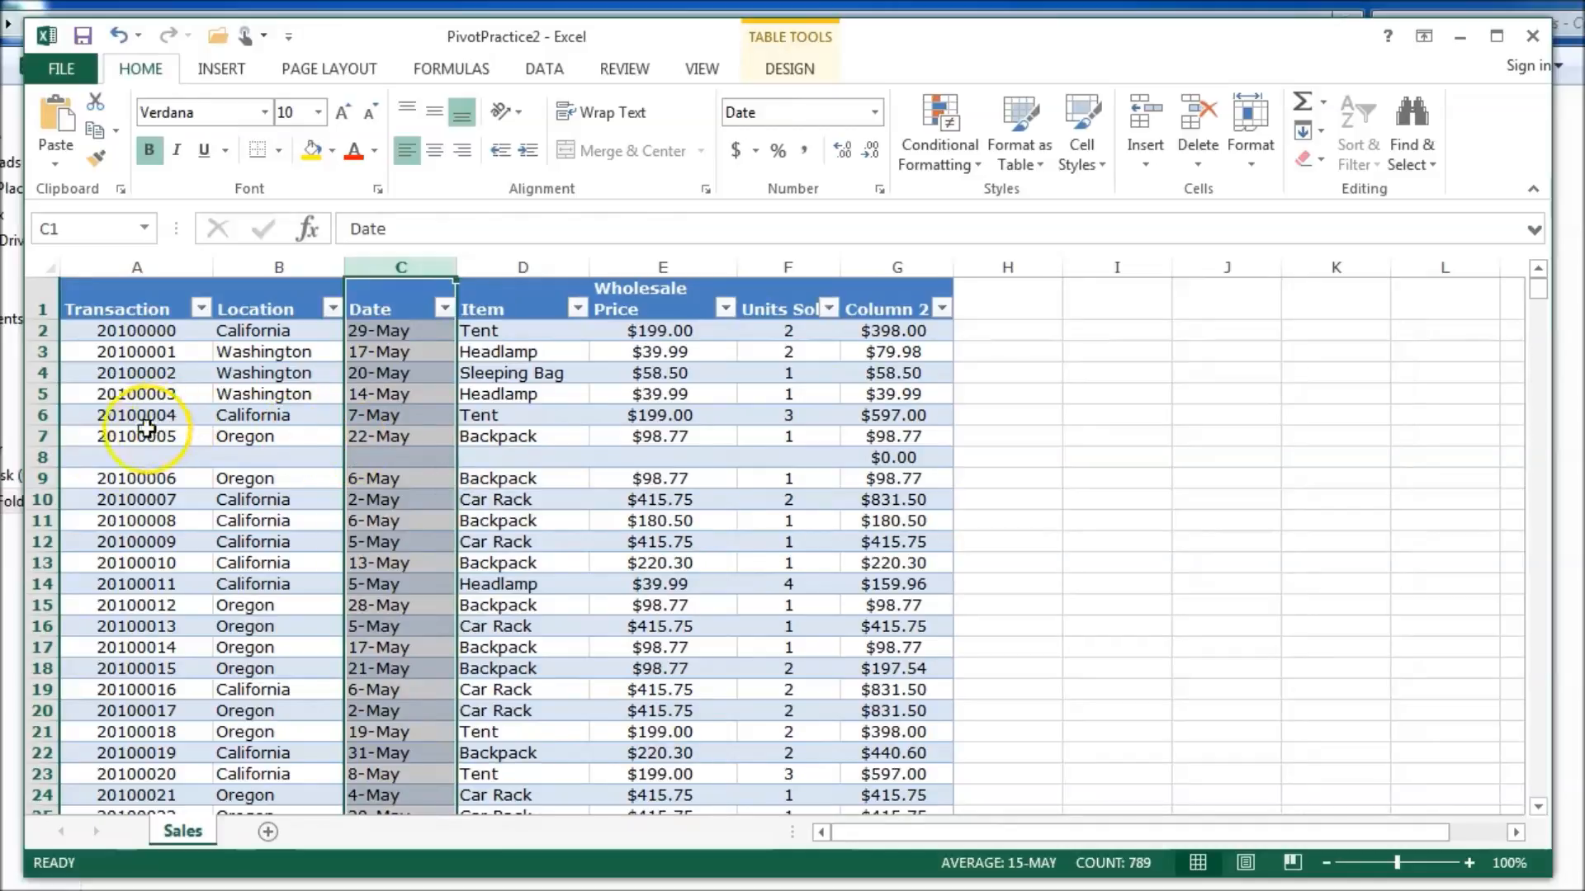
Step: Delete the blank row 8 from the sales data
click(40, 459)
right_click(42, 459)
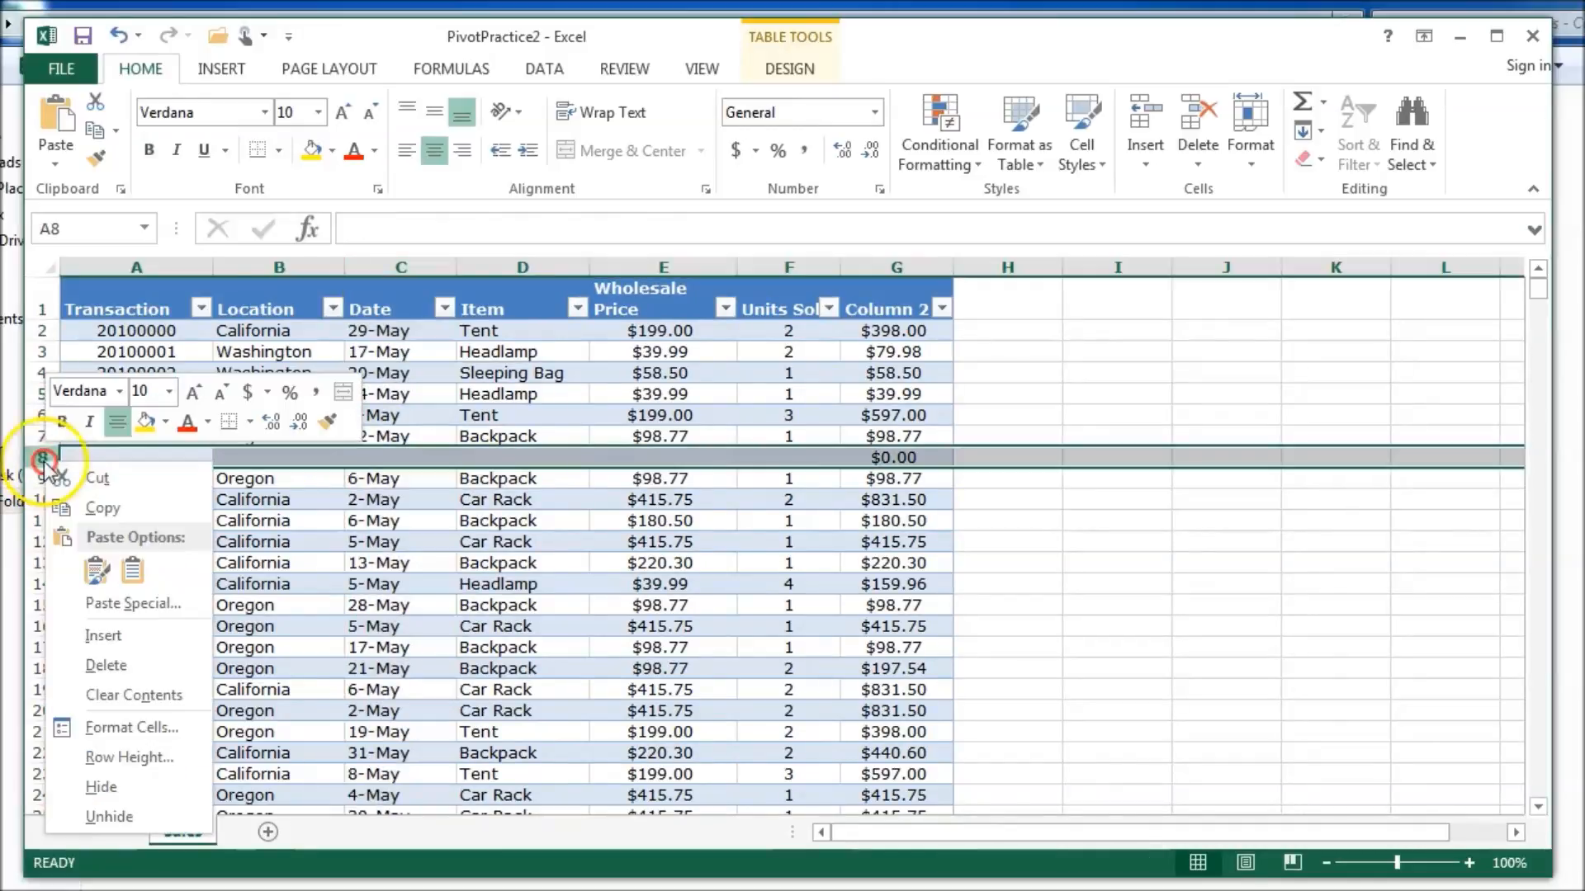
click(101, 665)
click(412, 419)
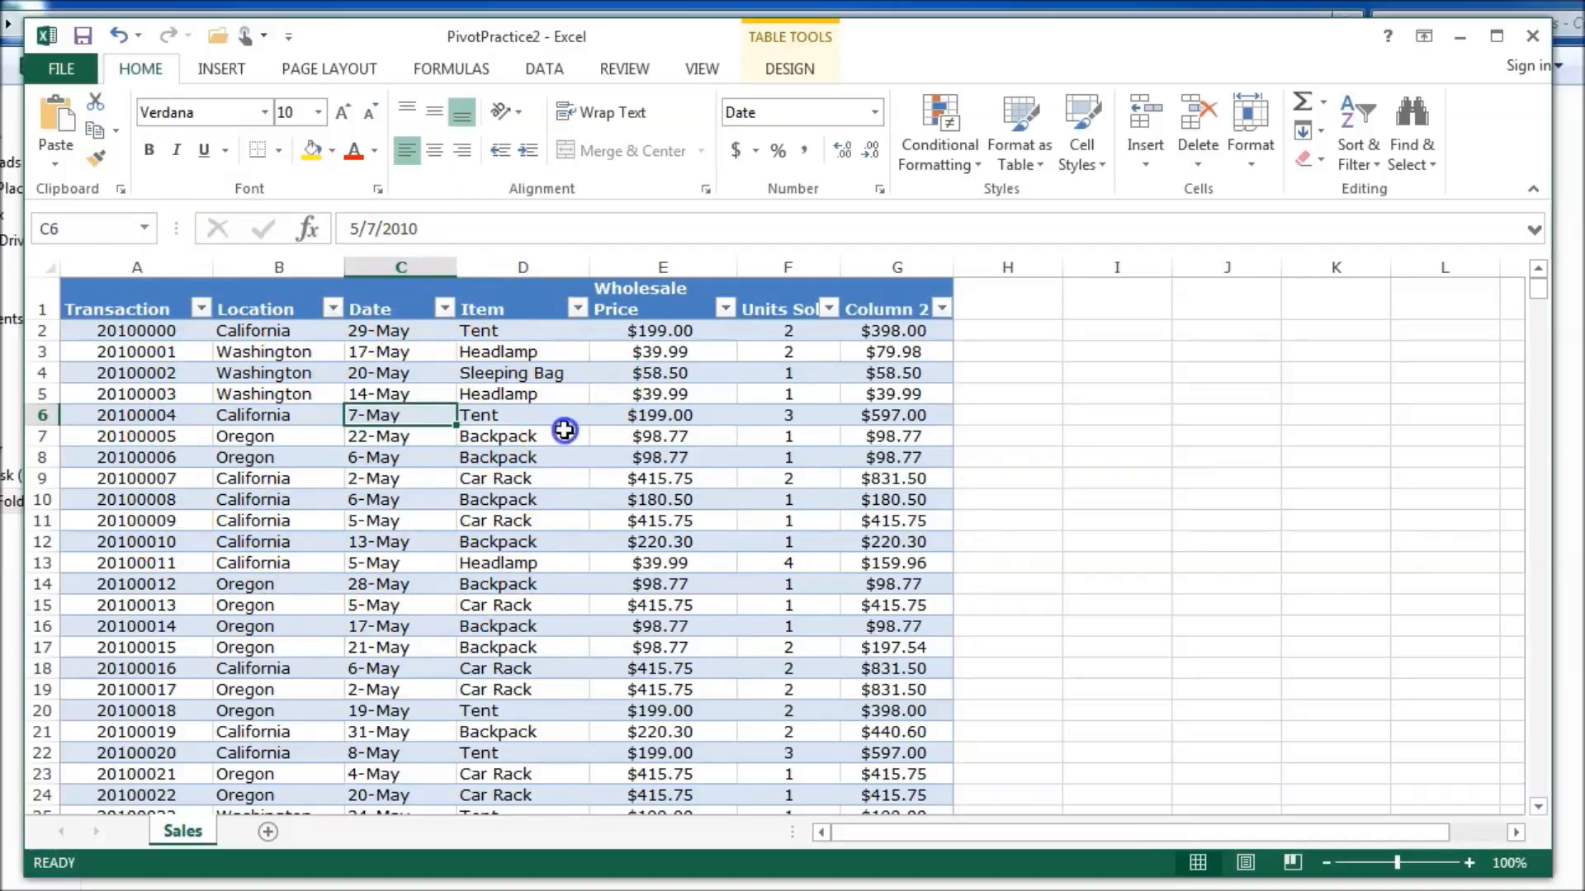
Step: Check that the data is formatted as a table and look over its design options and available table styles
click(562, 429)
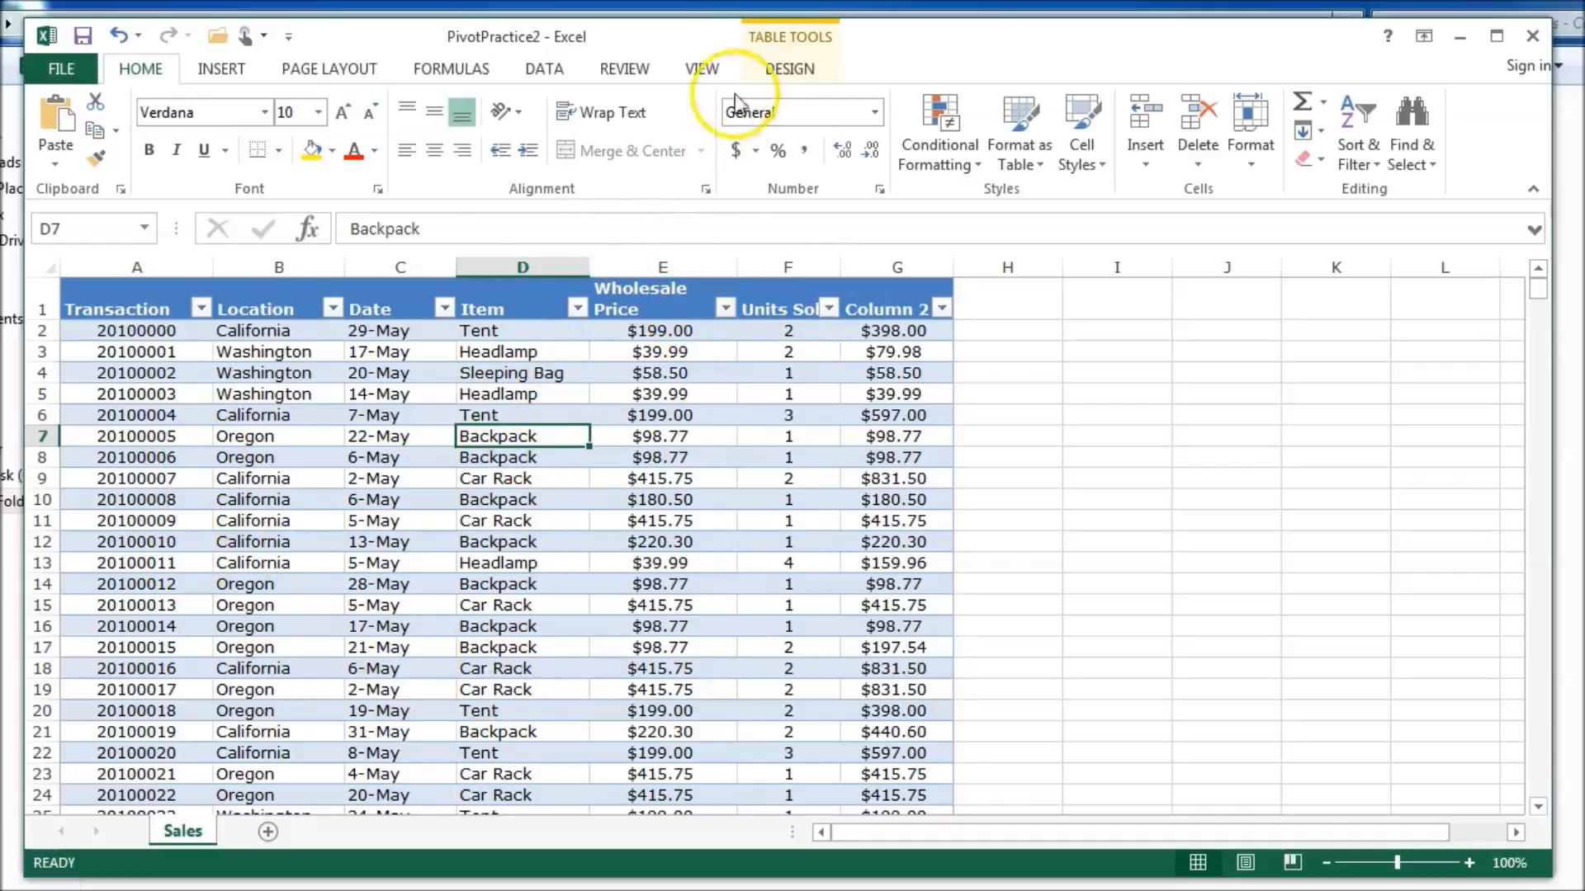
click(789, 71)
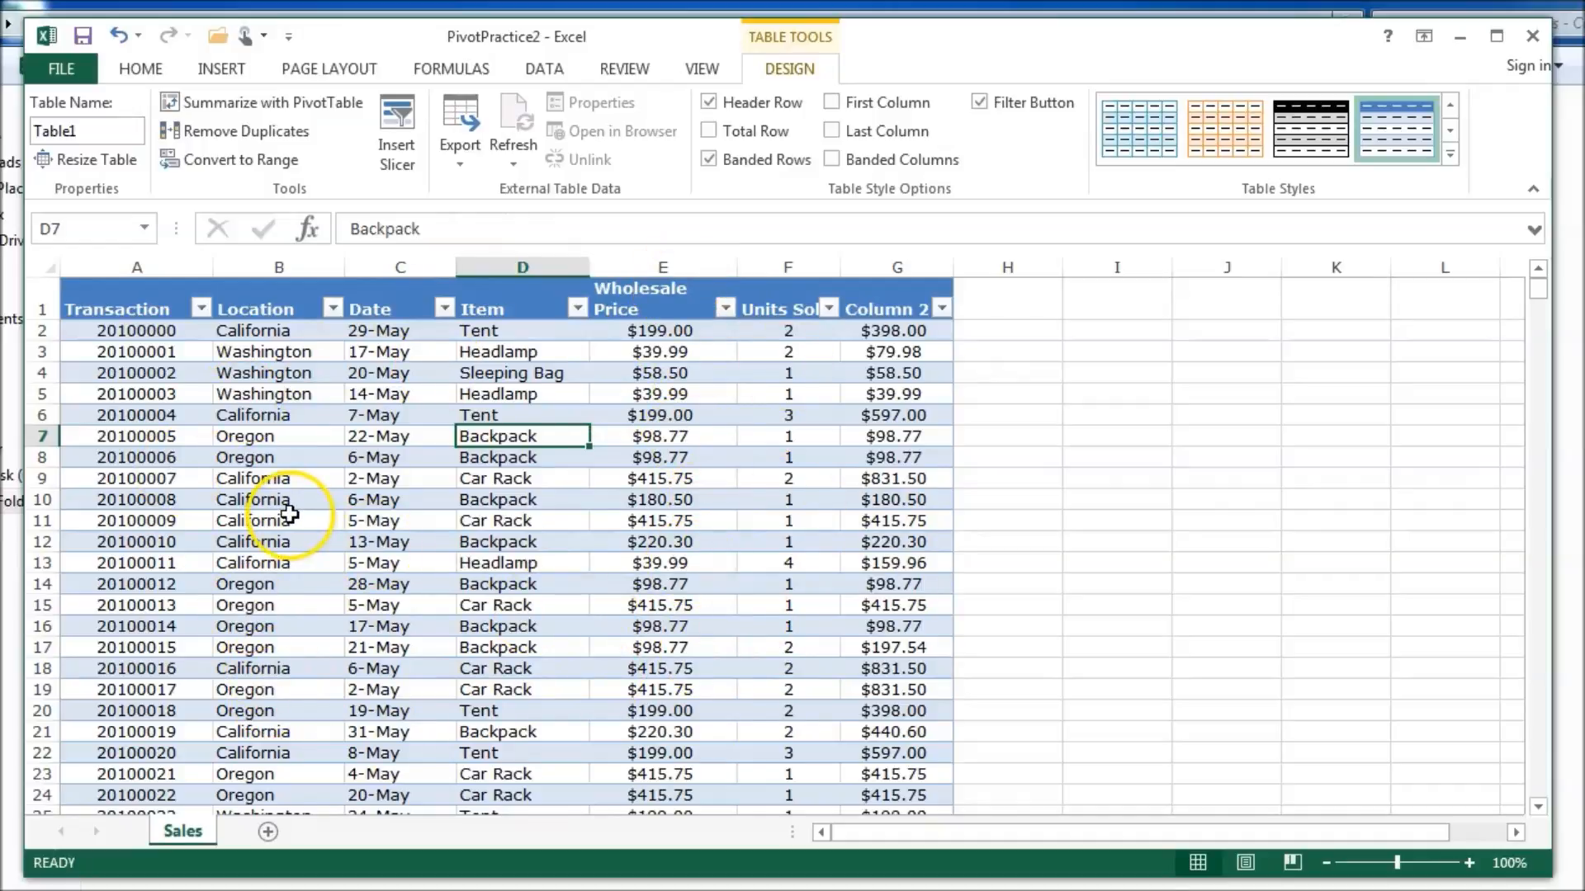
click(1196, 395)
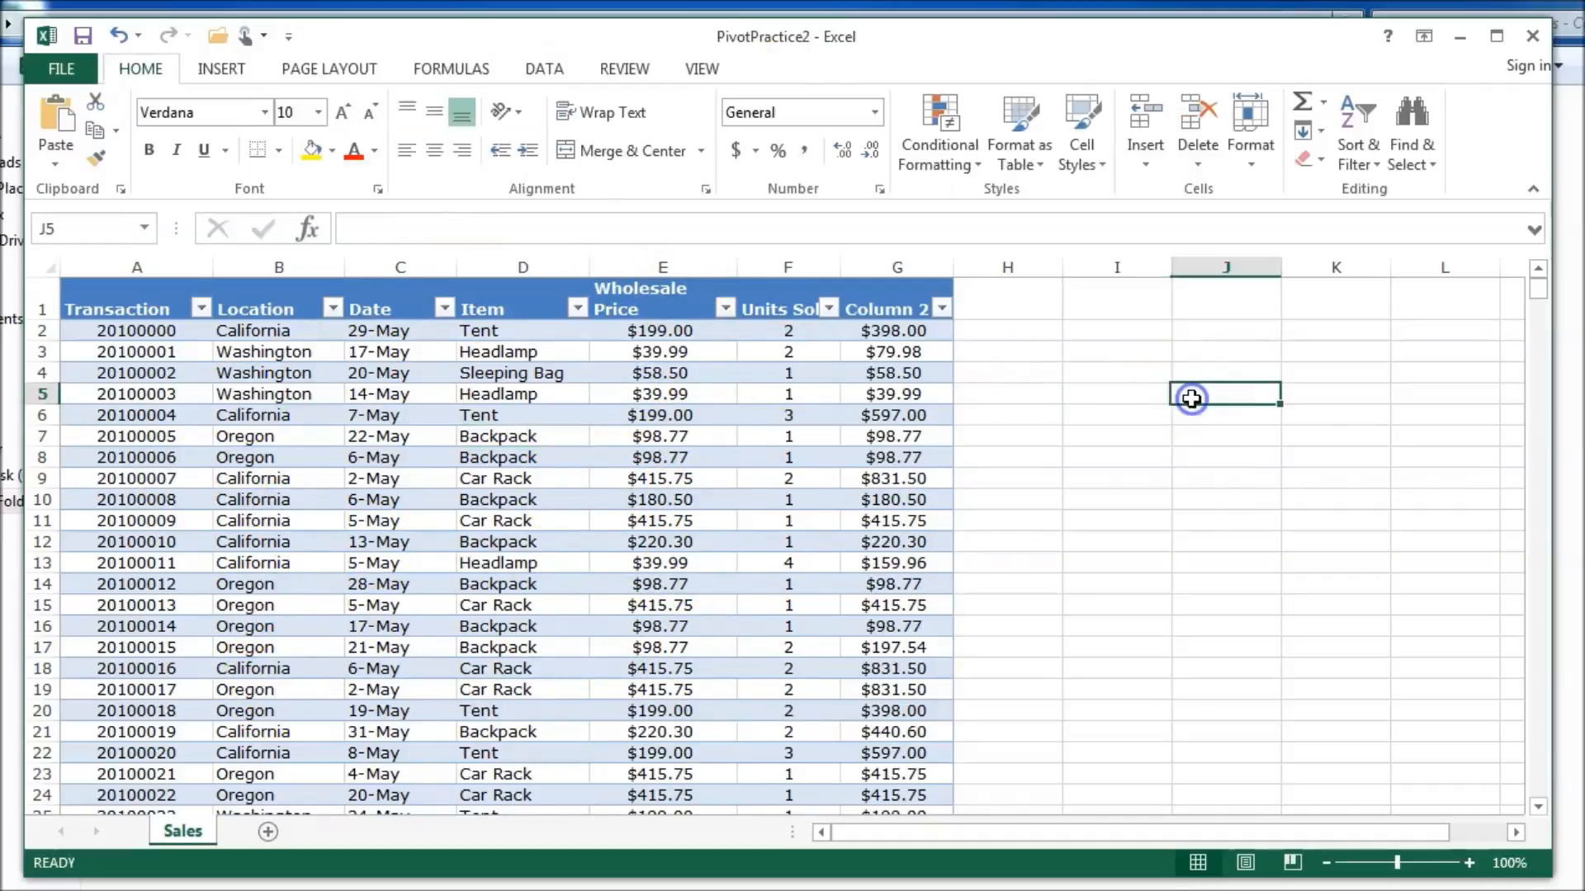
click(428, 420)
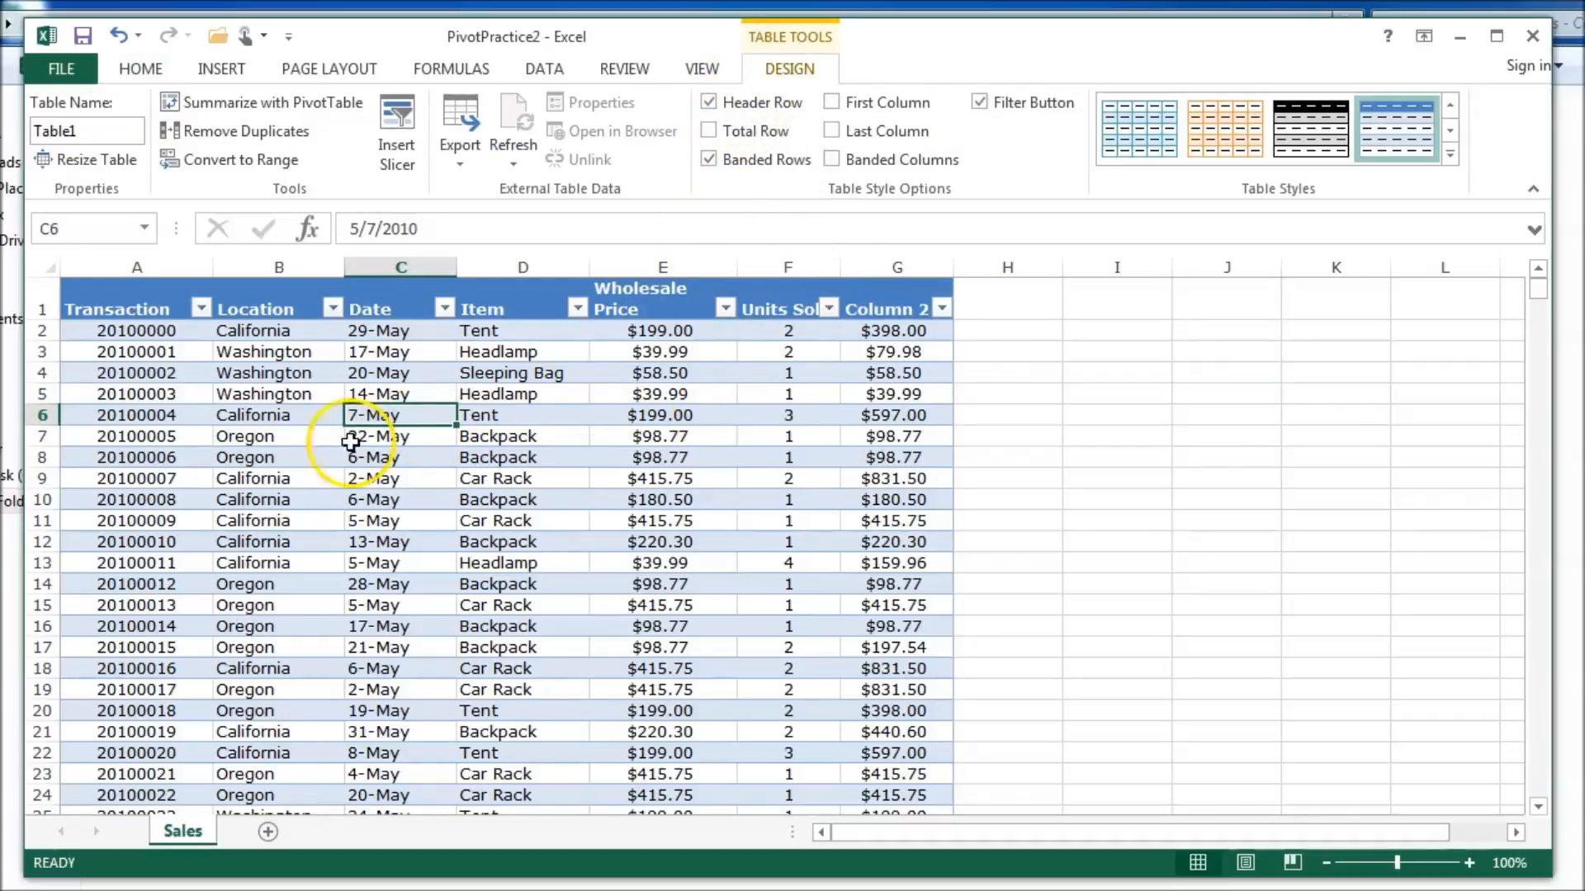
scroll(462, 497, down, 3)
scroll(463, 499, up, 3)
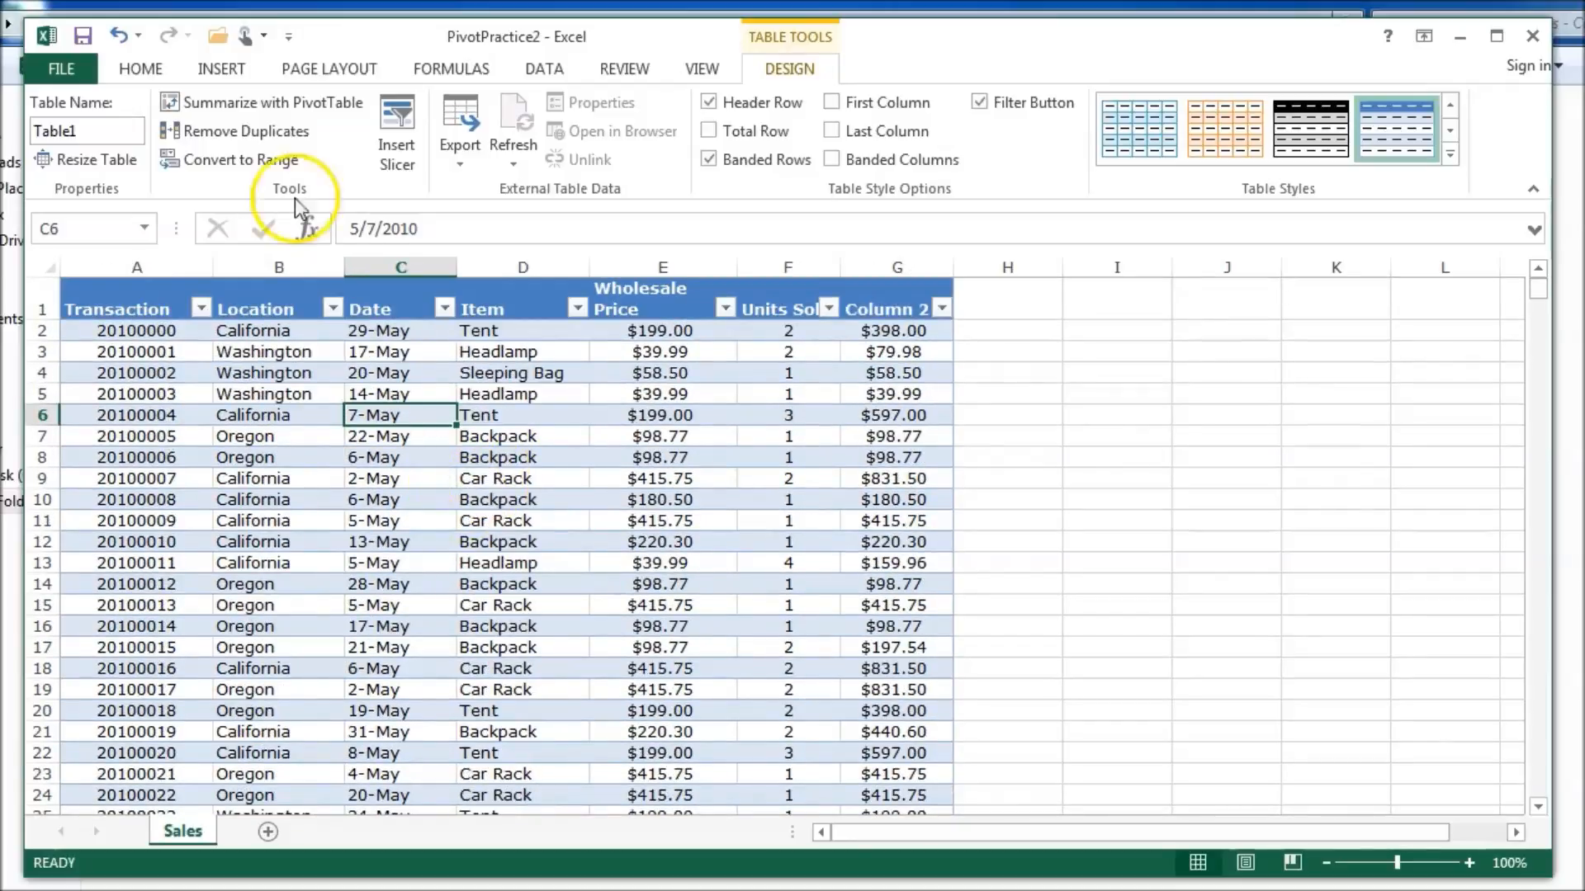
click(139, 68)
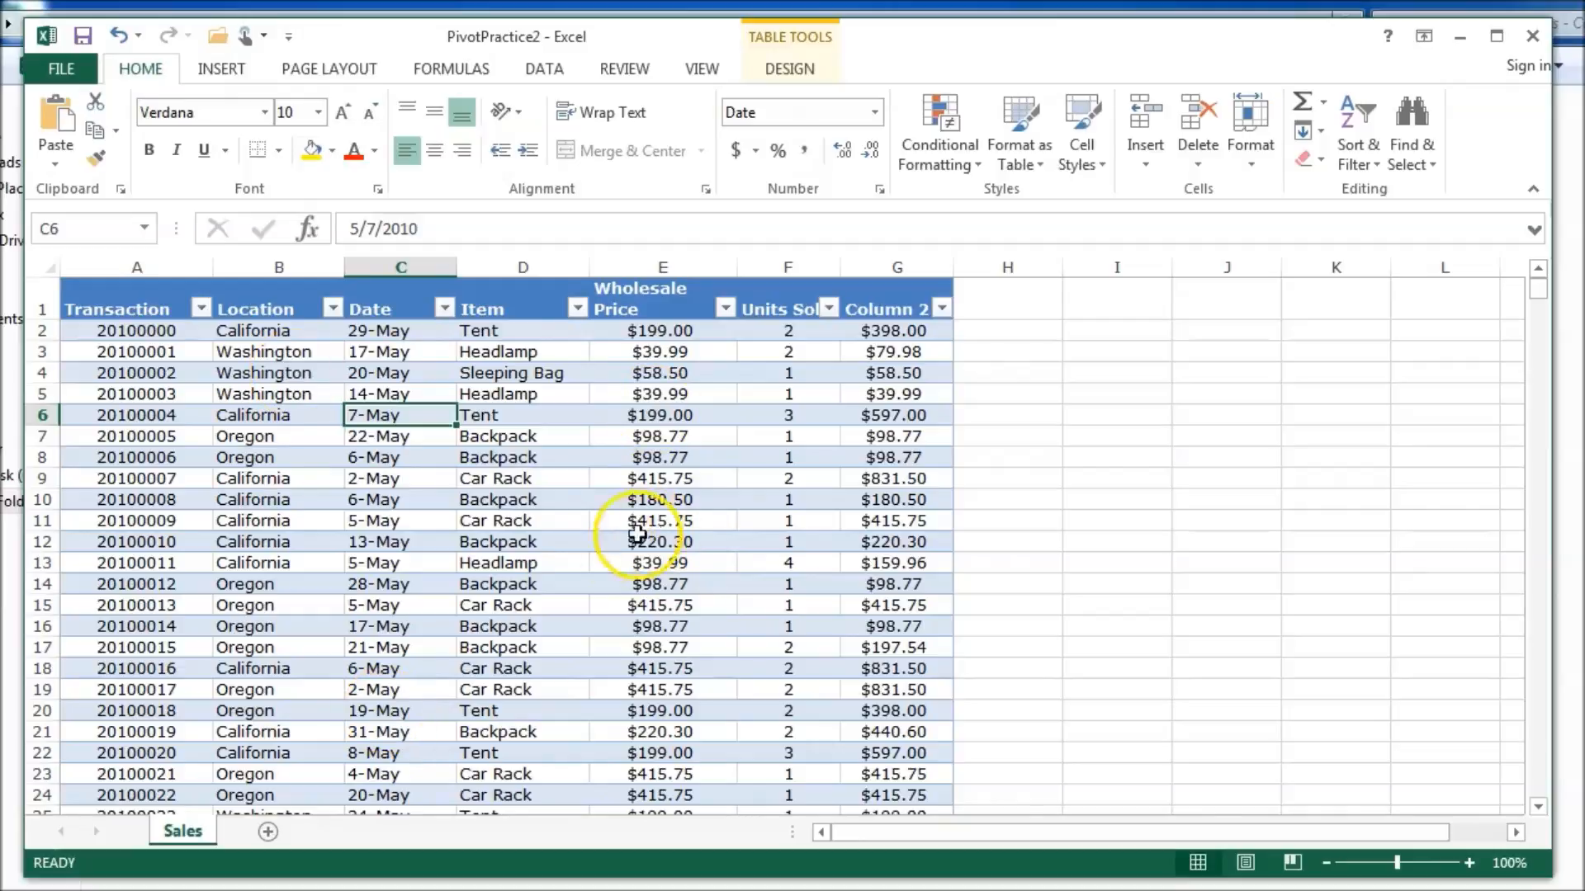
click(1015, 155)
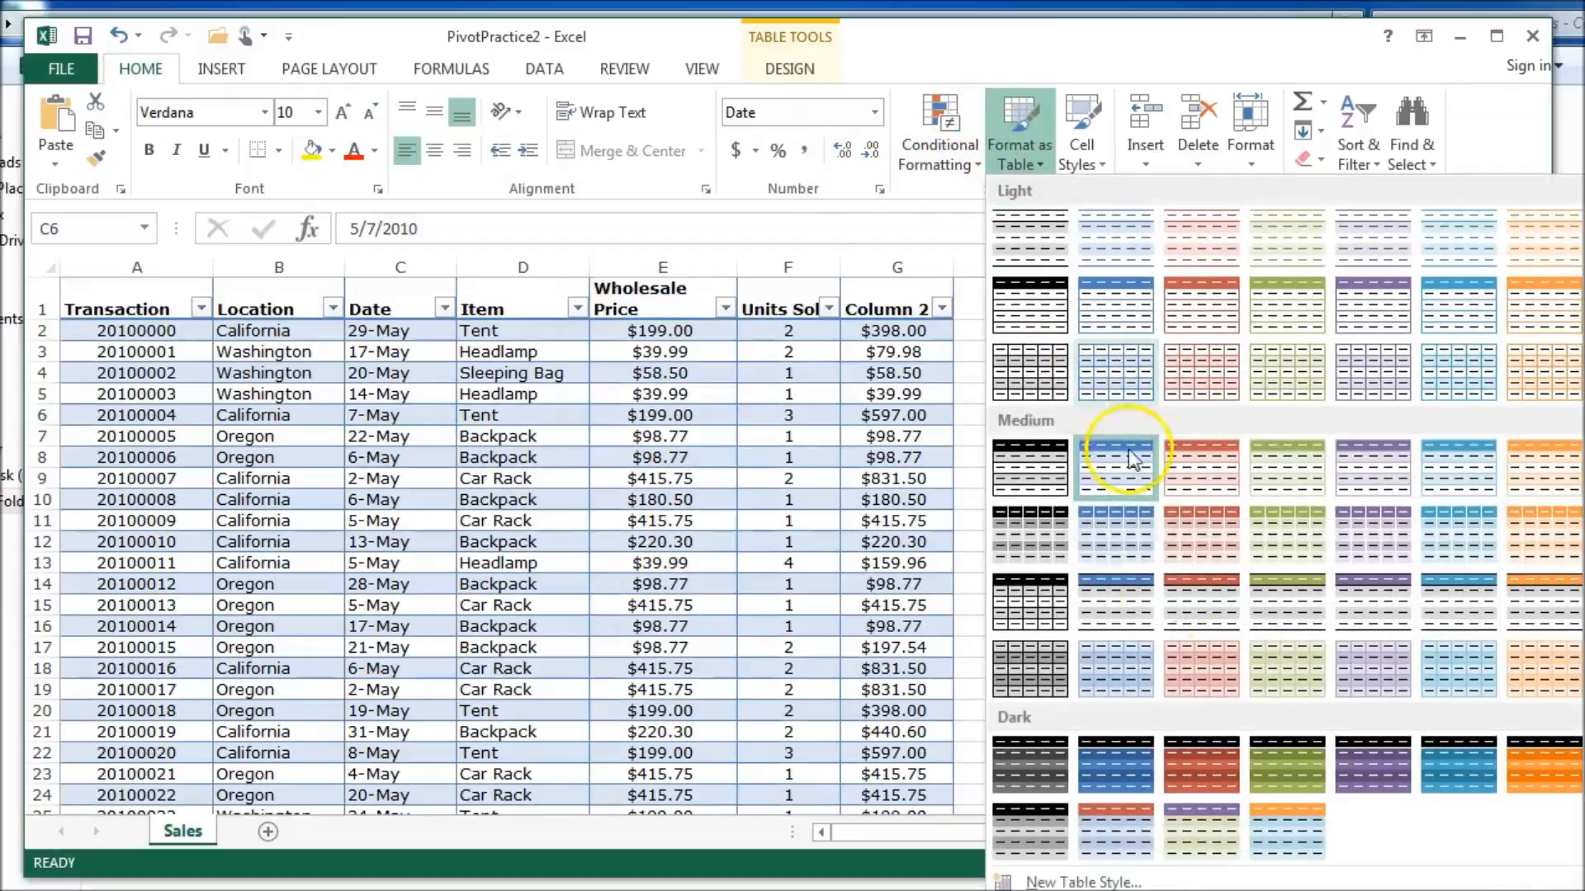
click(622, 33)
click(692, 433)
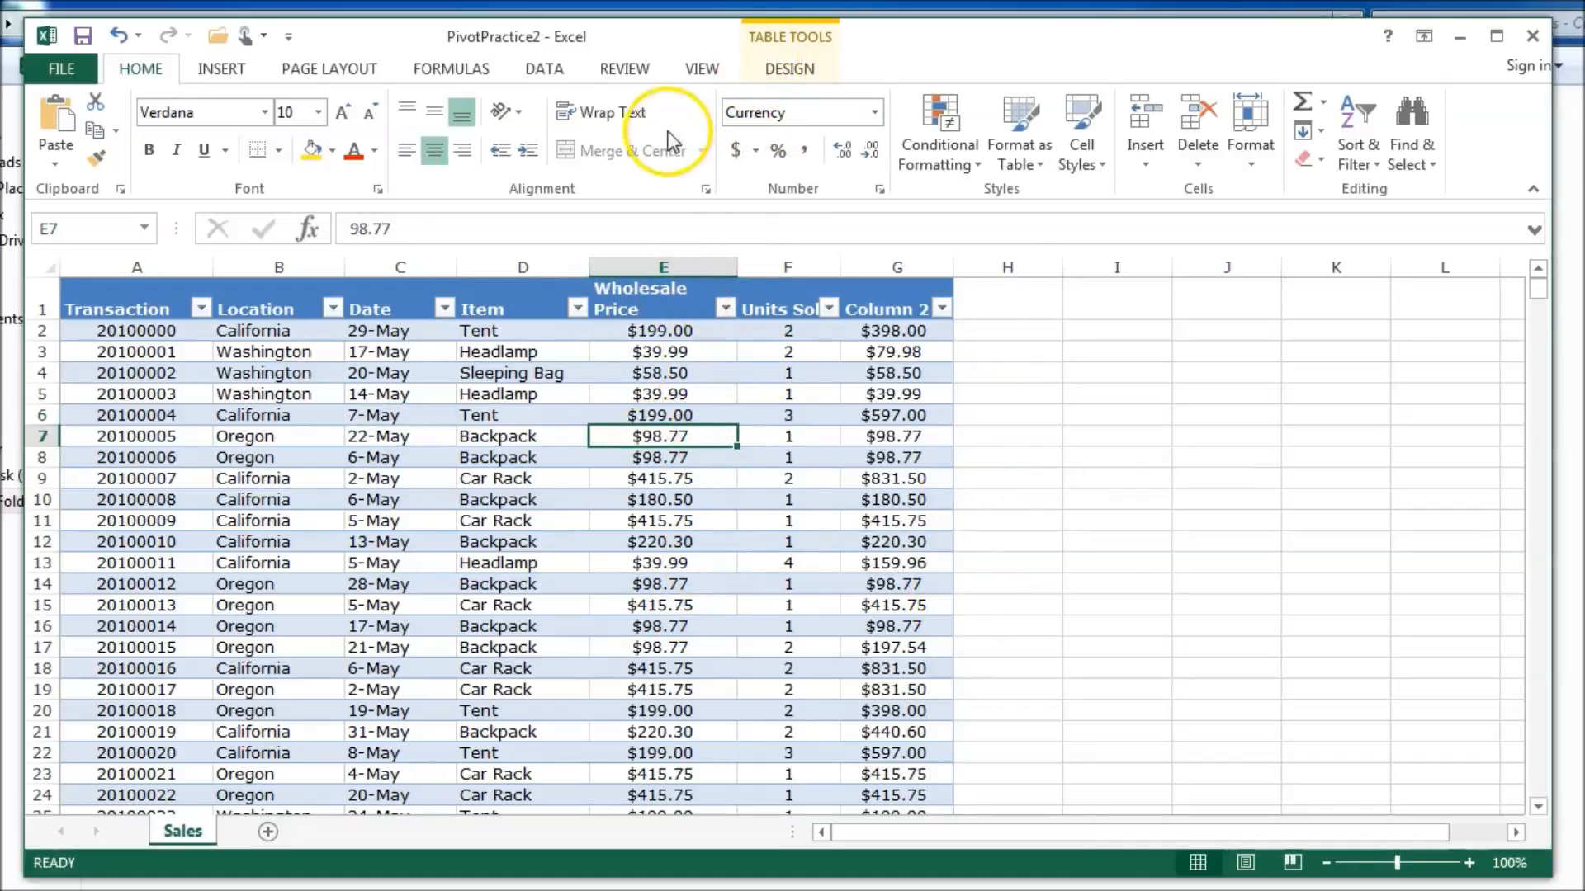
Step: Rename the table as Sales
click(780, 68)
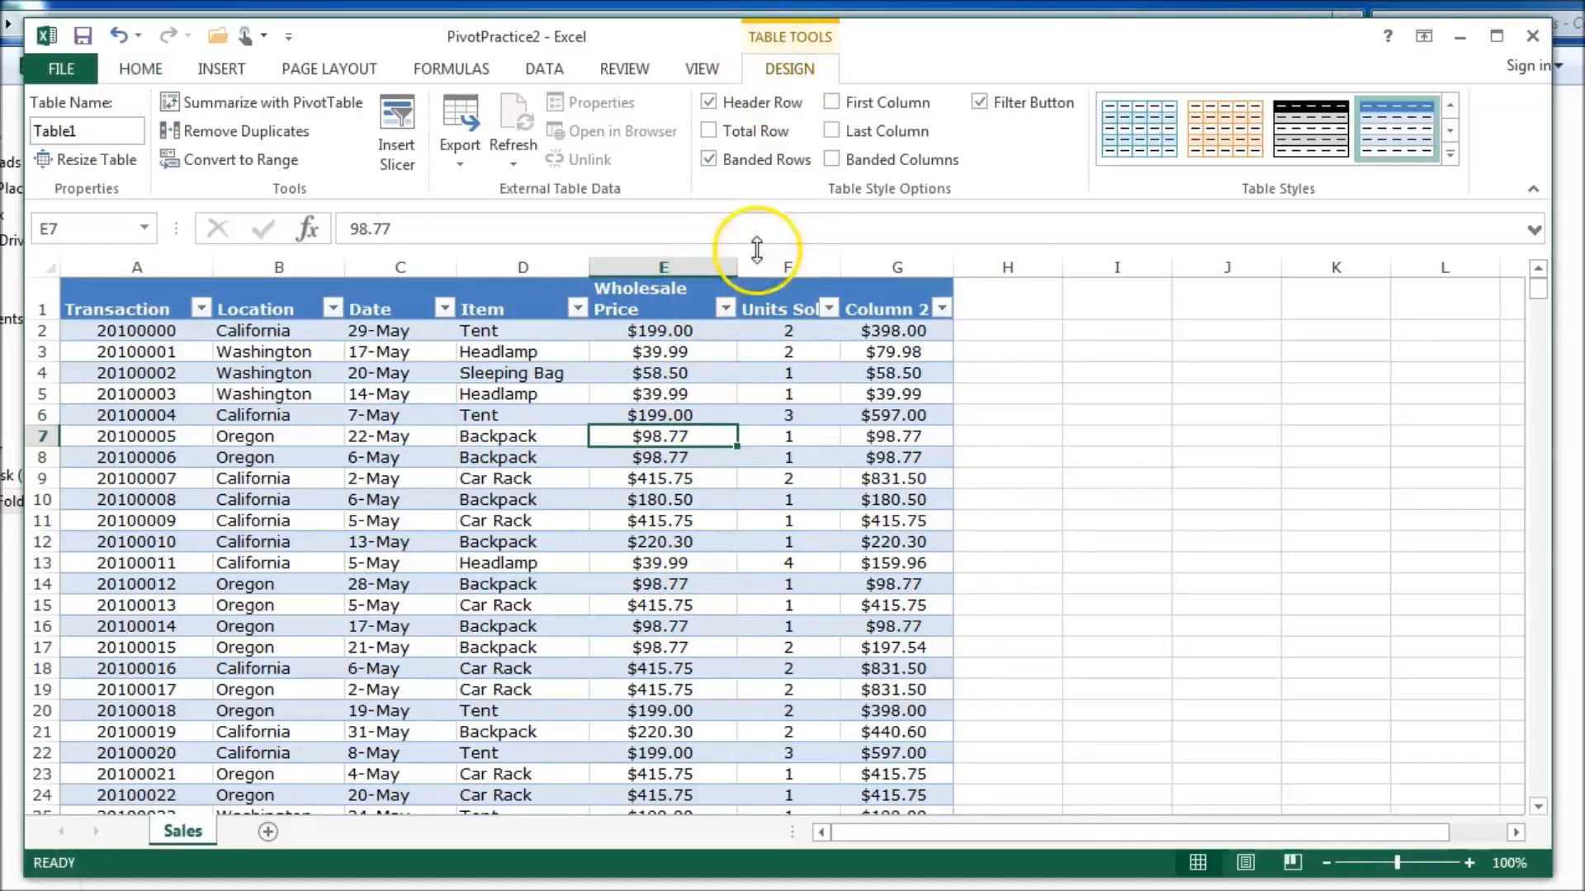
drag(40, 130, 76, 122)
click(77, 126)
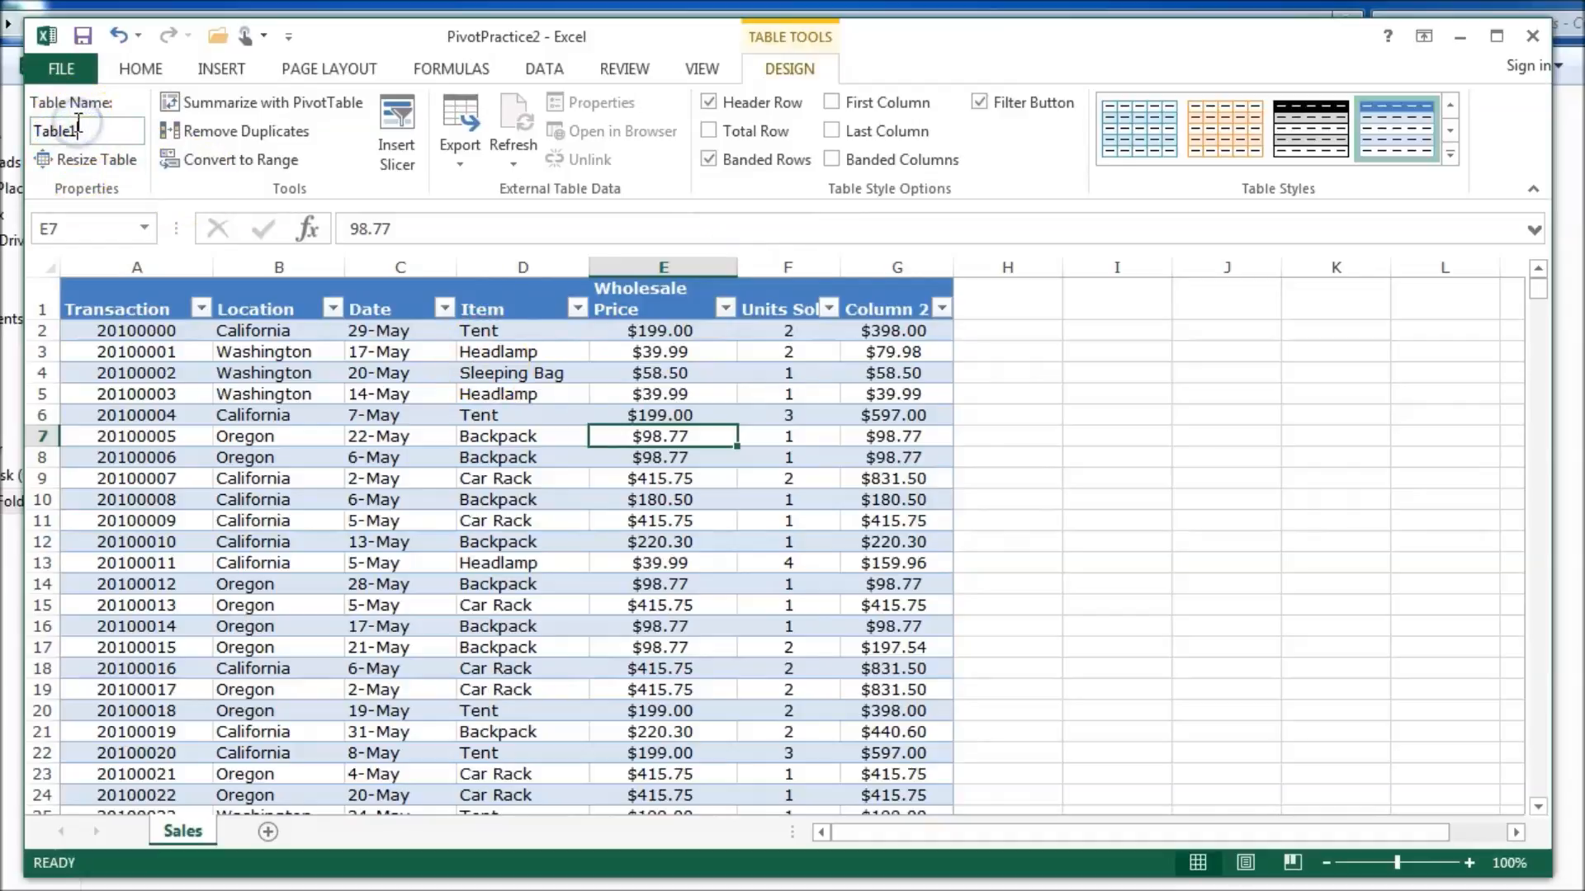
double_click(99, 133)
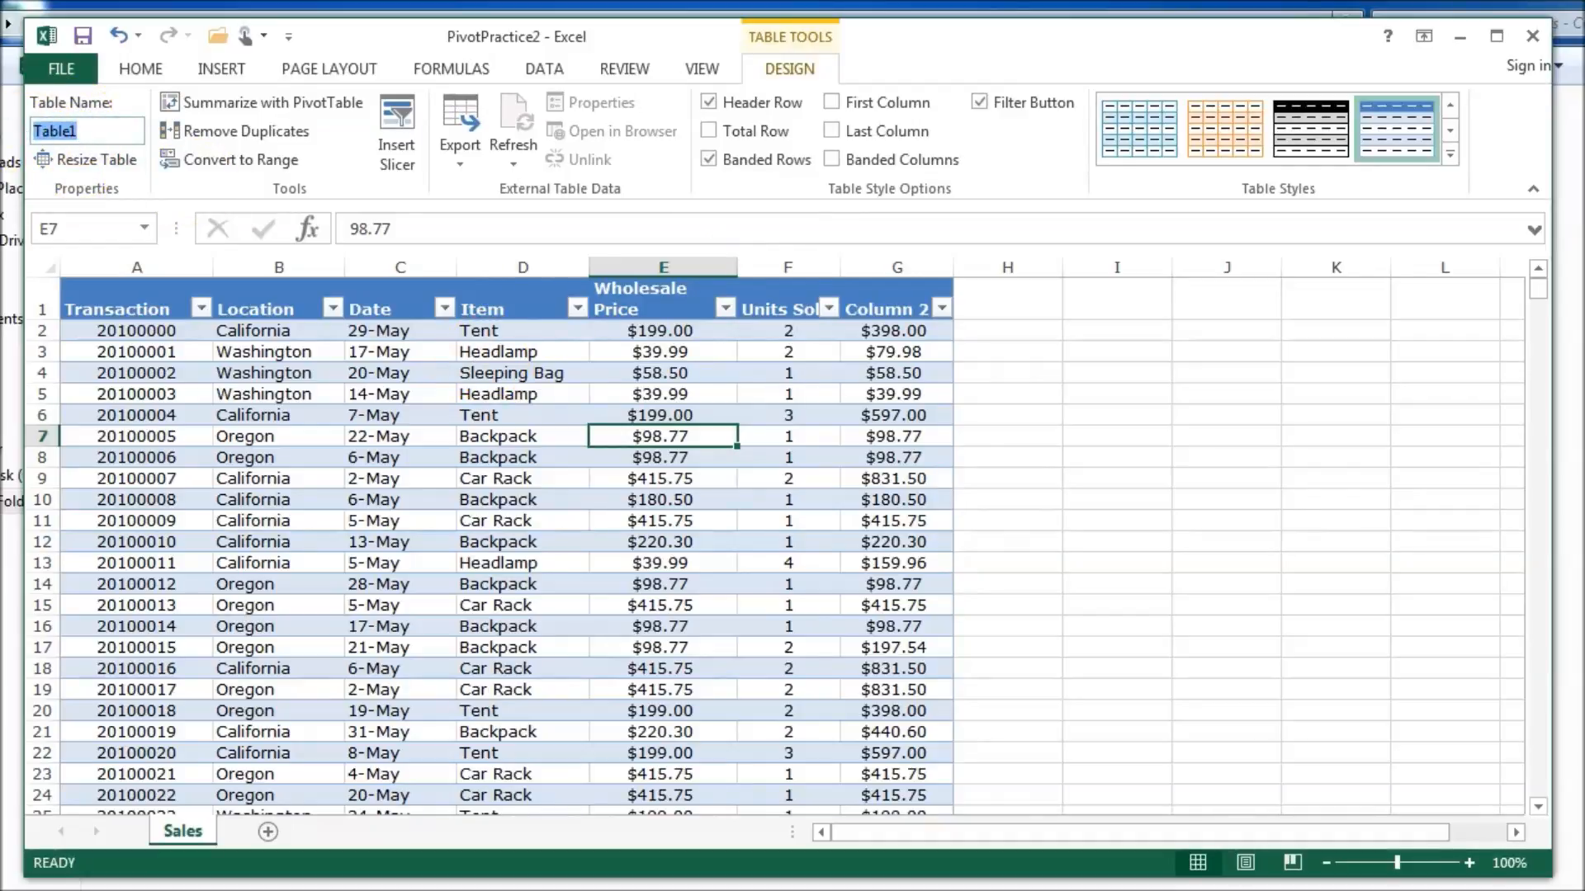
text(Sa)
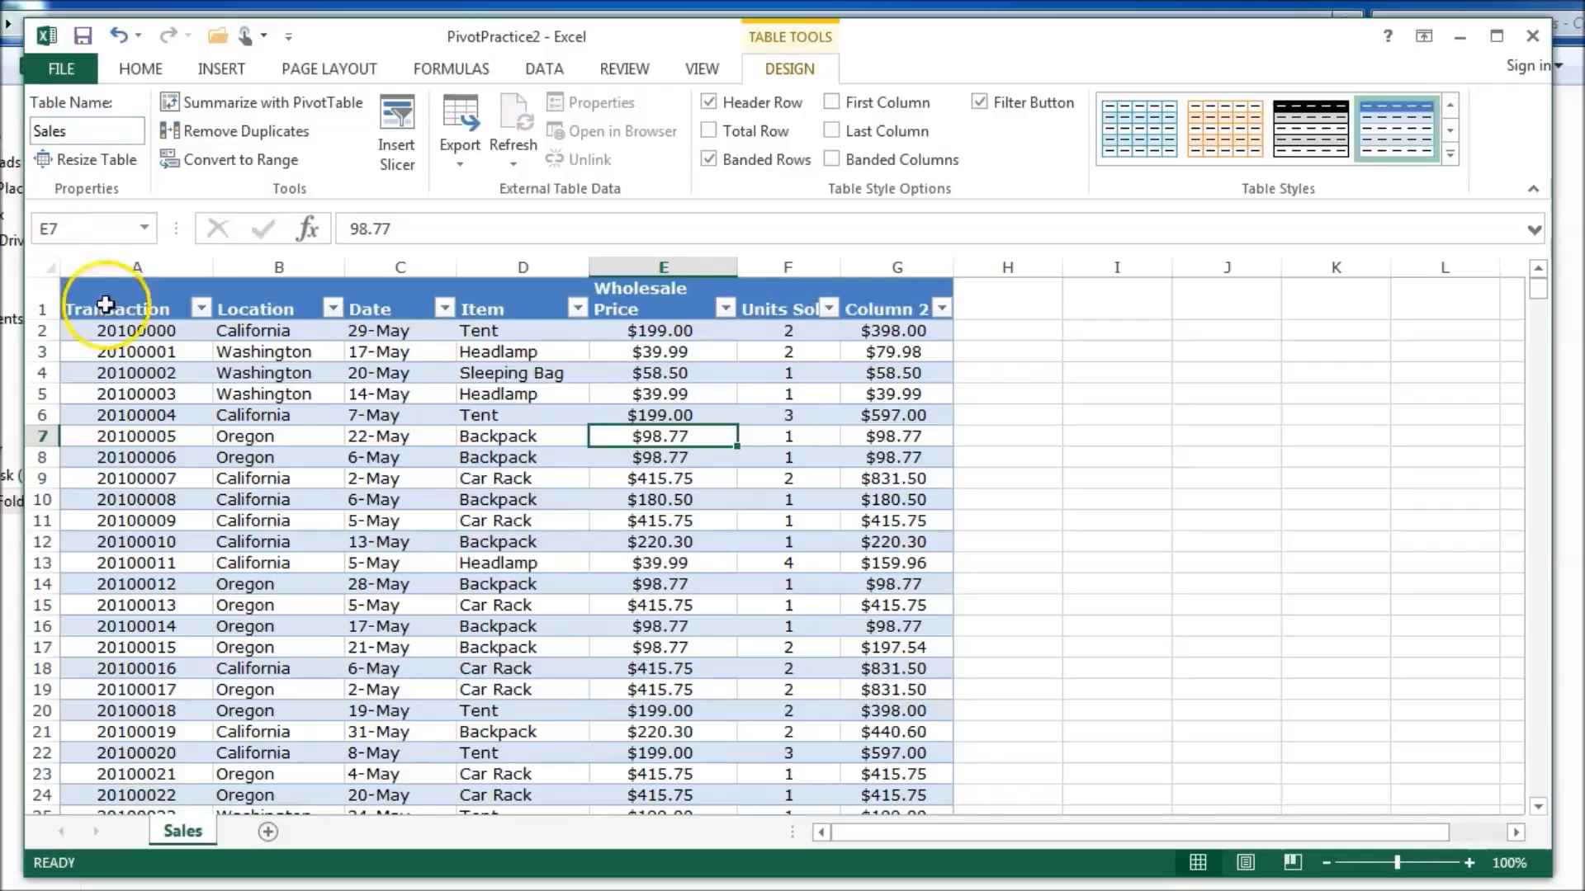
Step: Create a PivotTable from the Sales table and place it on a new worksheet
click(248, 481)
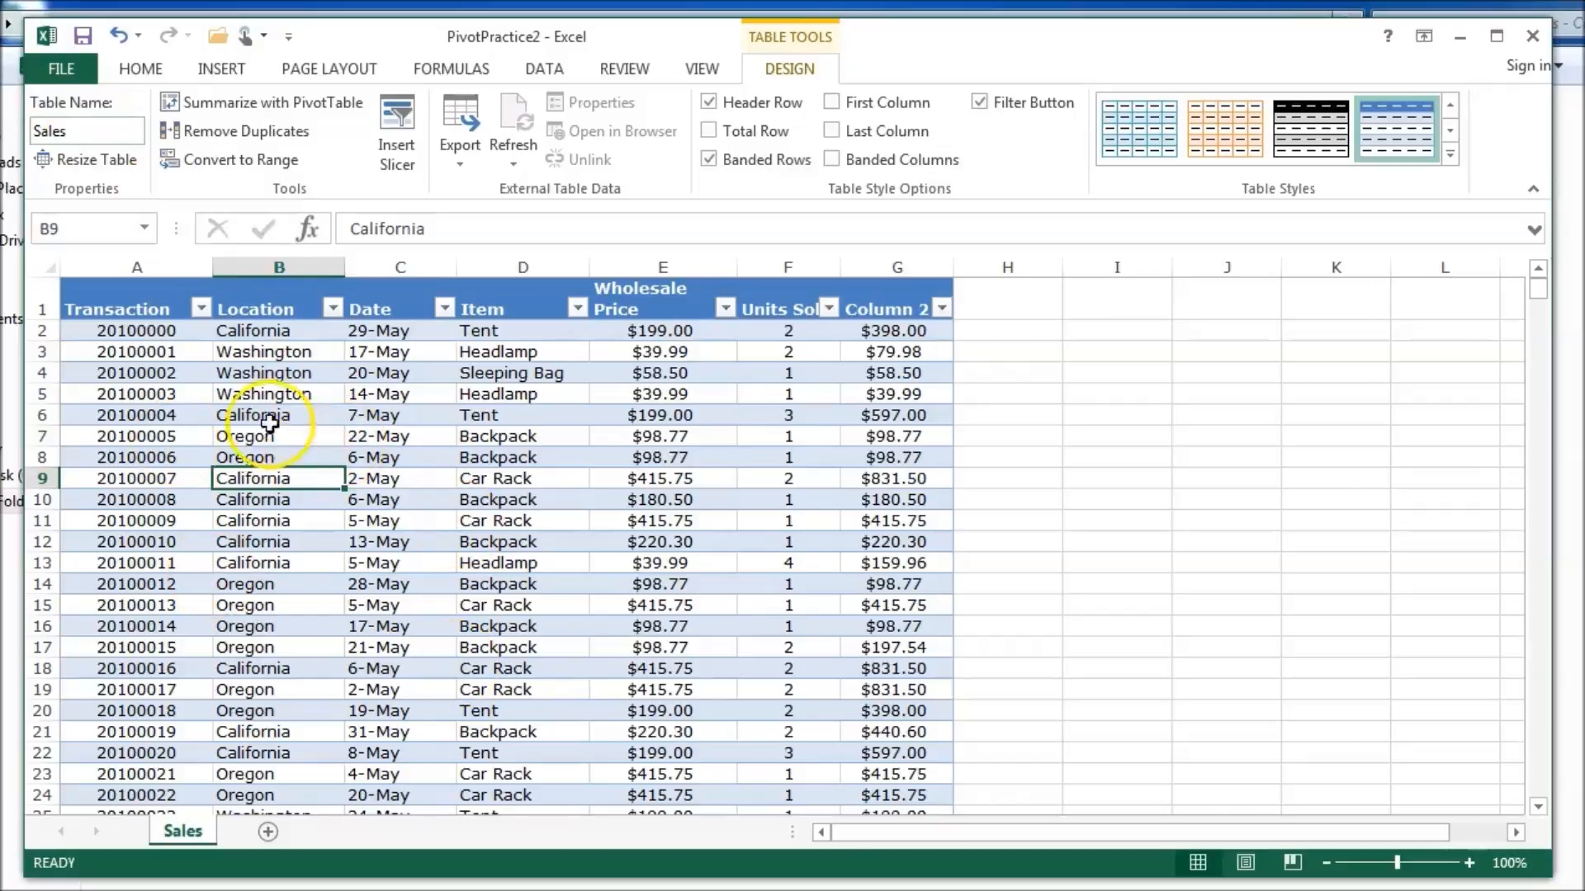
click(138, 68)
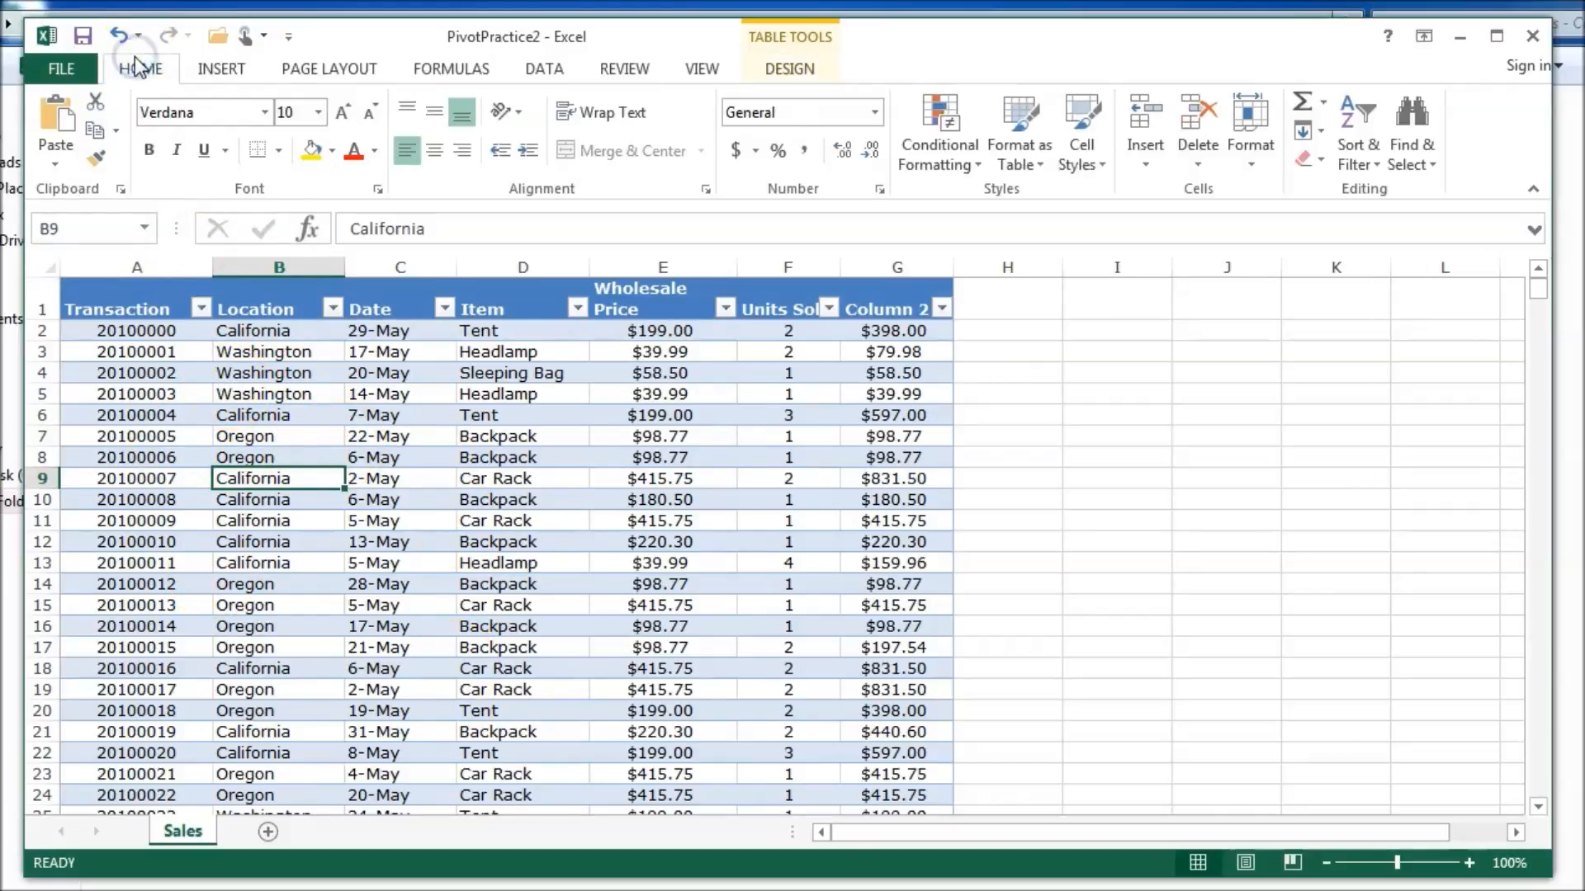
click(216, 73)
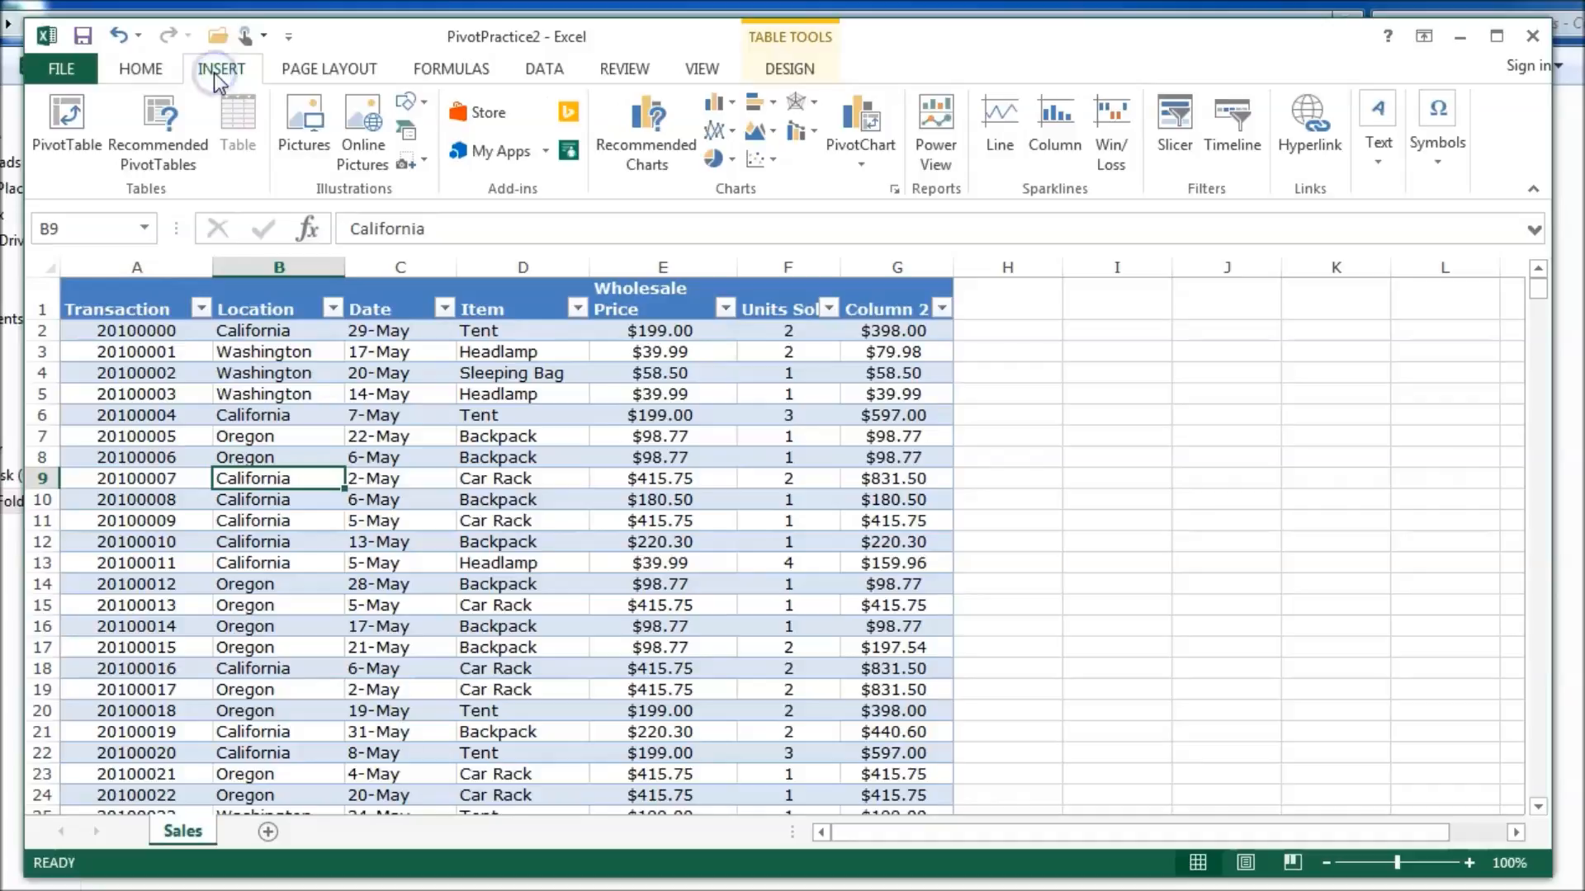
click(66, 157)
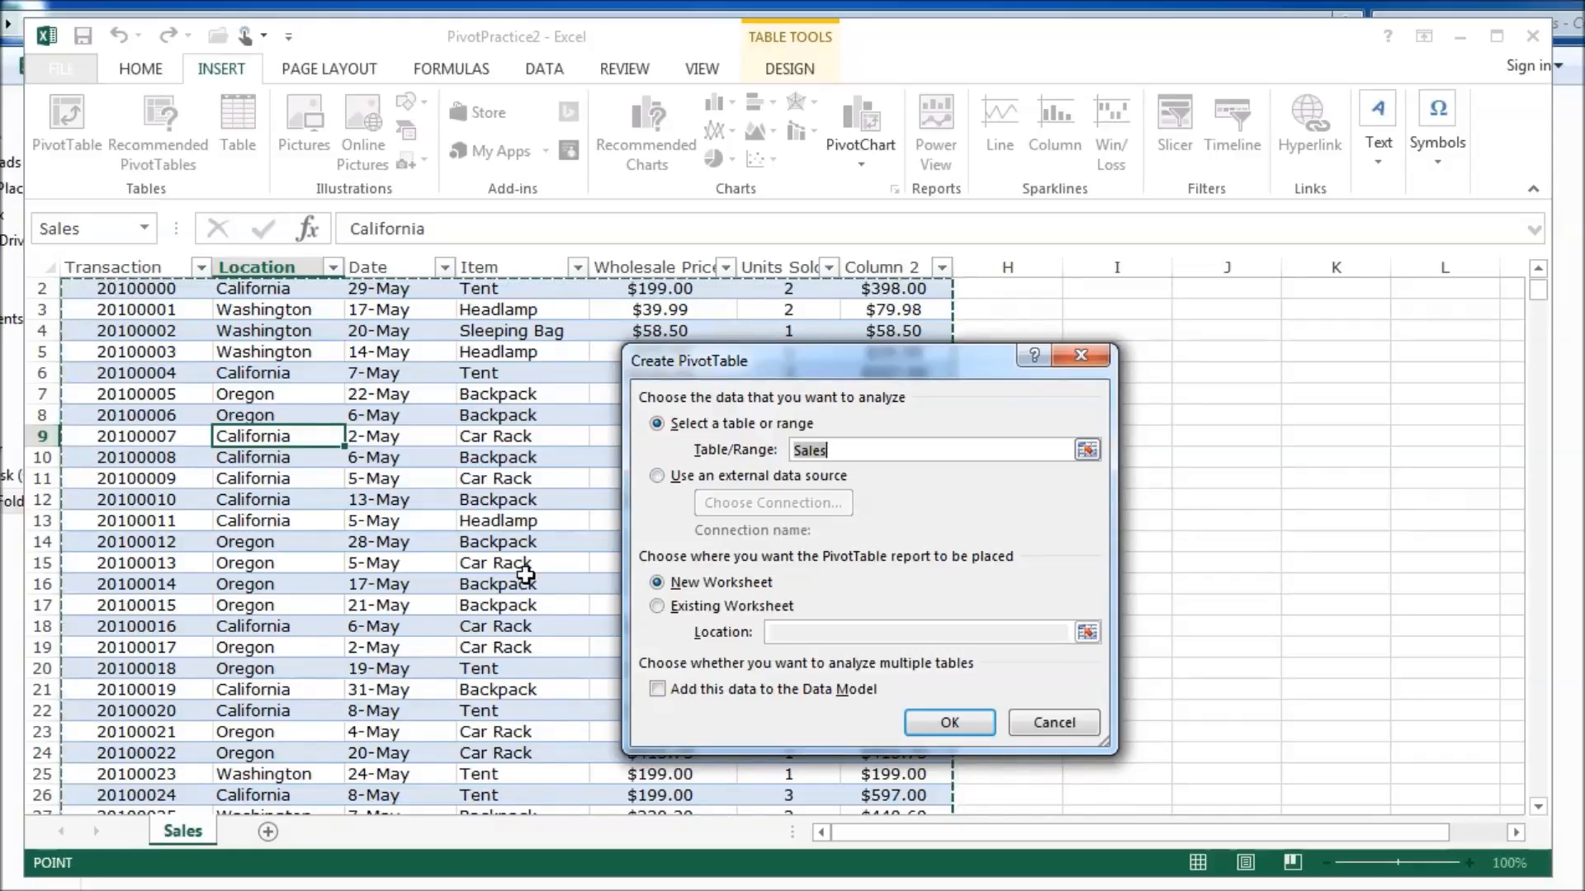
click(860, 450)
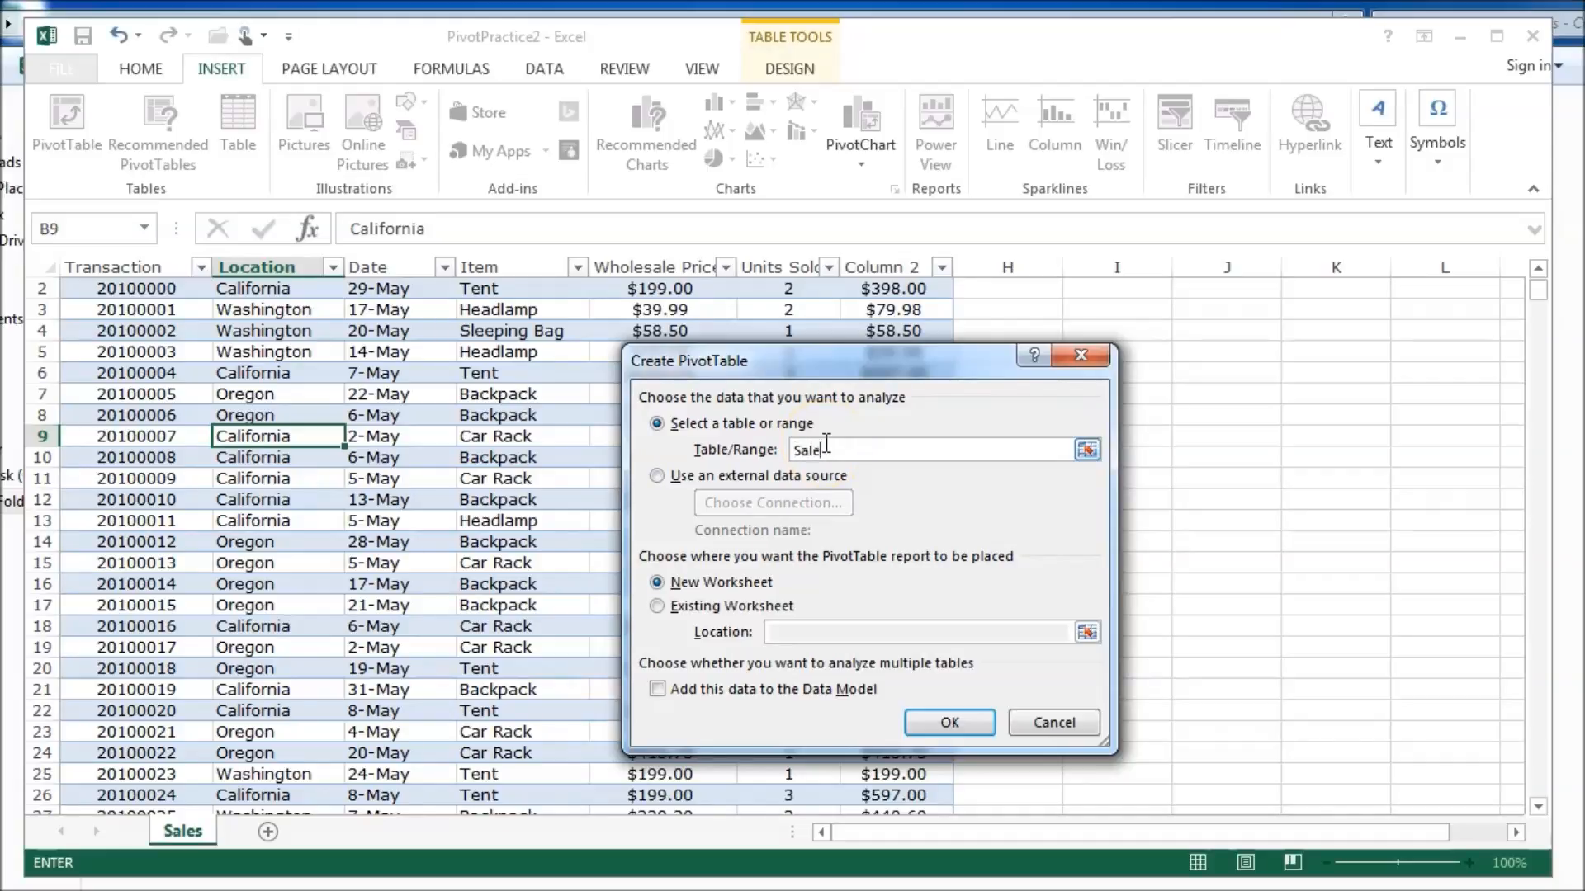
click(824, 454)
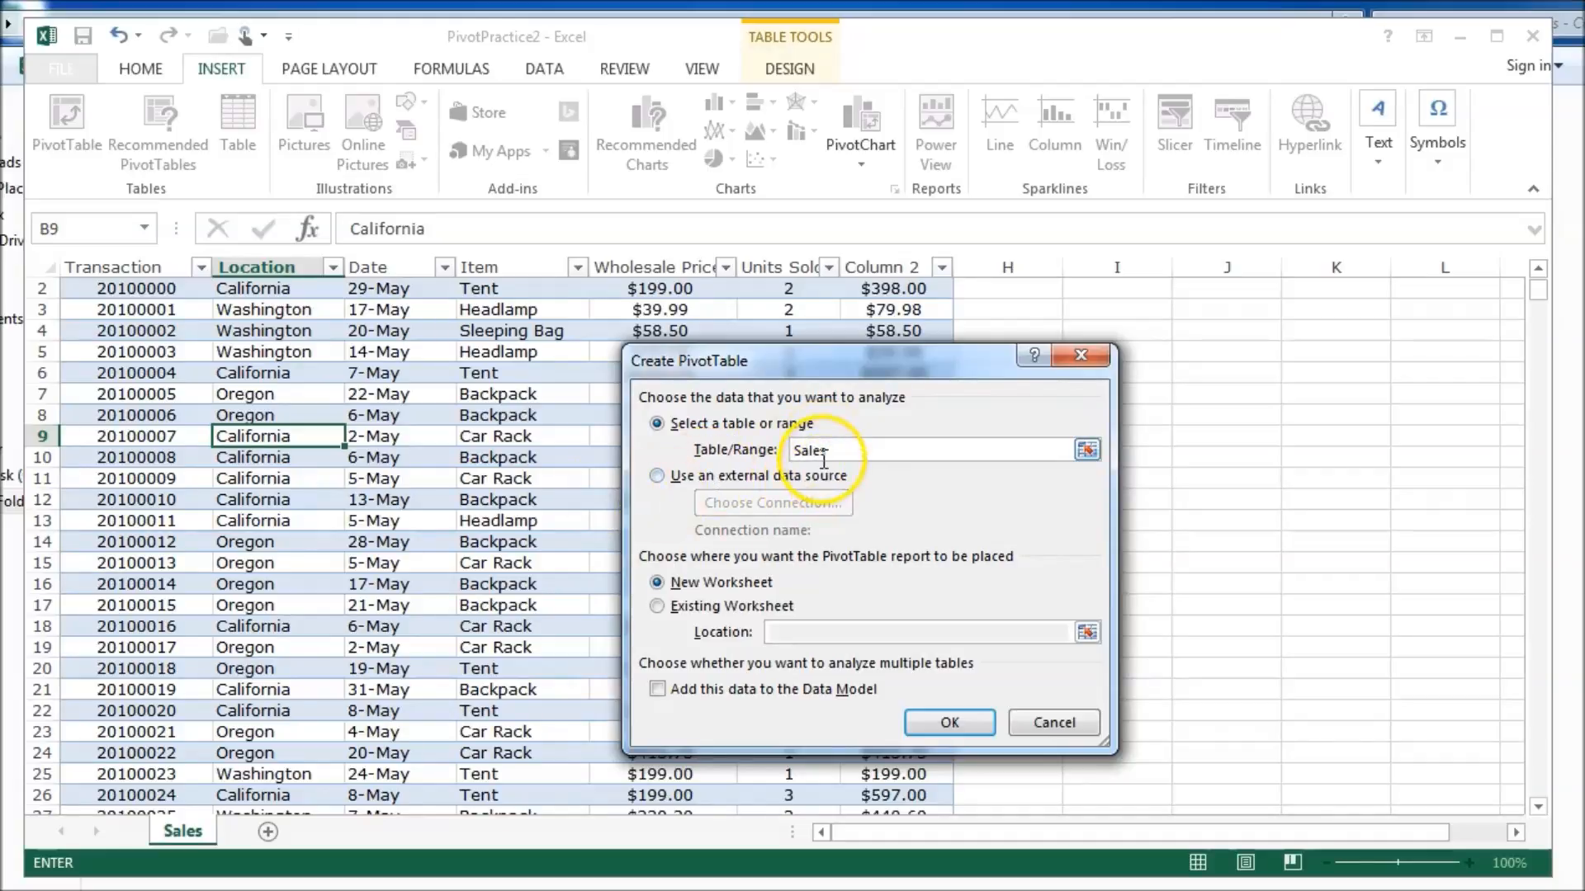
click(934, 723)
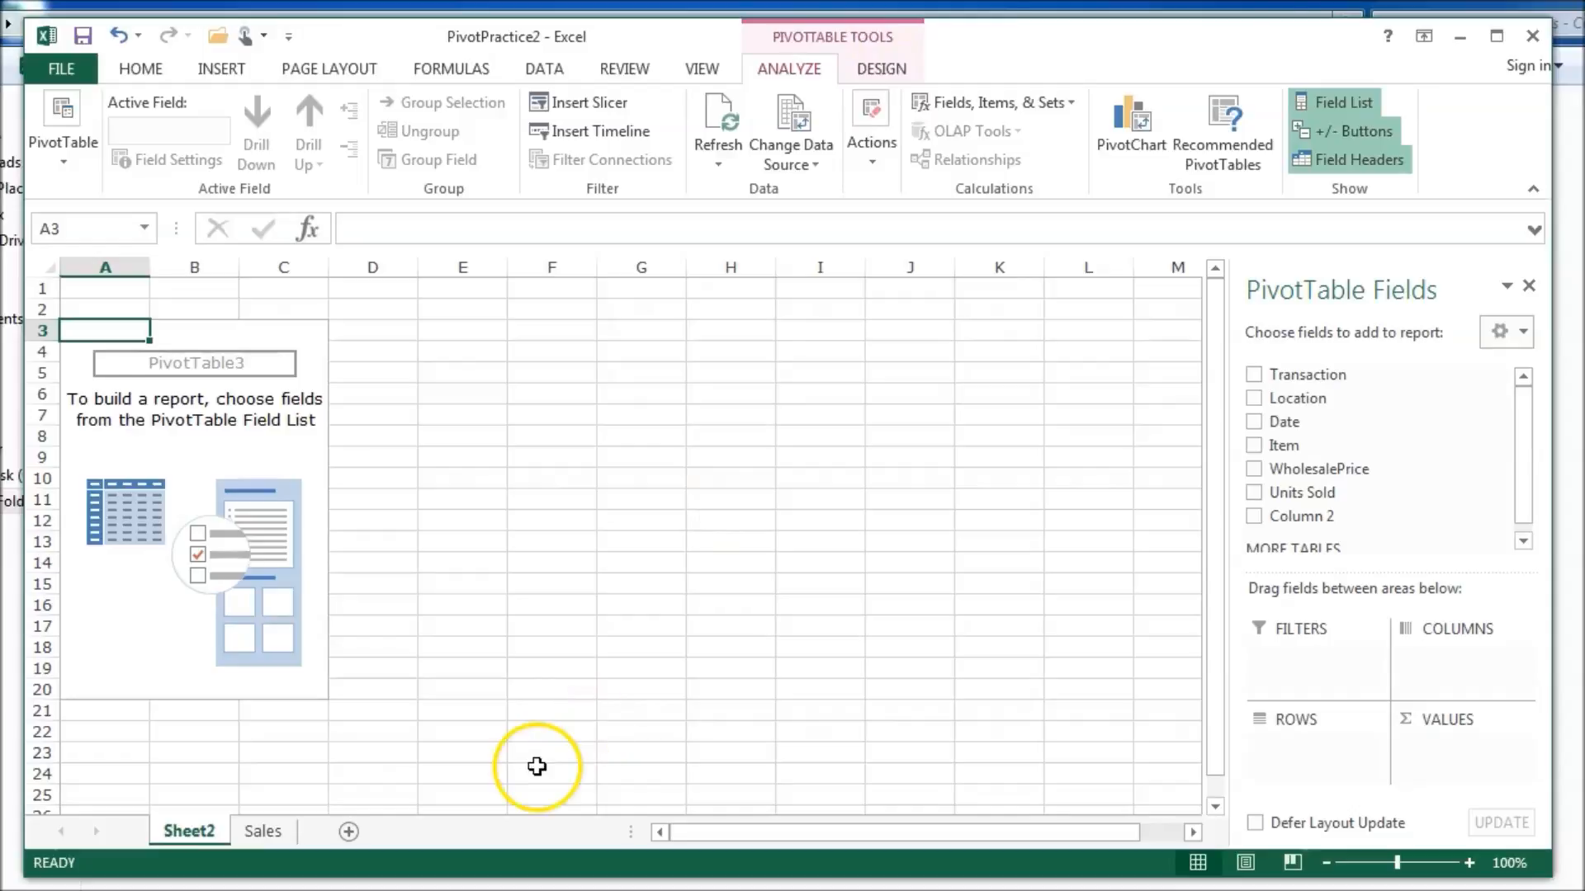
Step: Examine the empty PivotTable area and compare its field list with the column headers on the Sales sheet
click(109, 413)
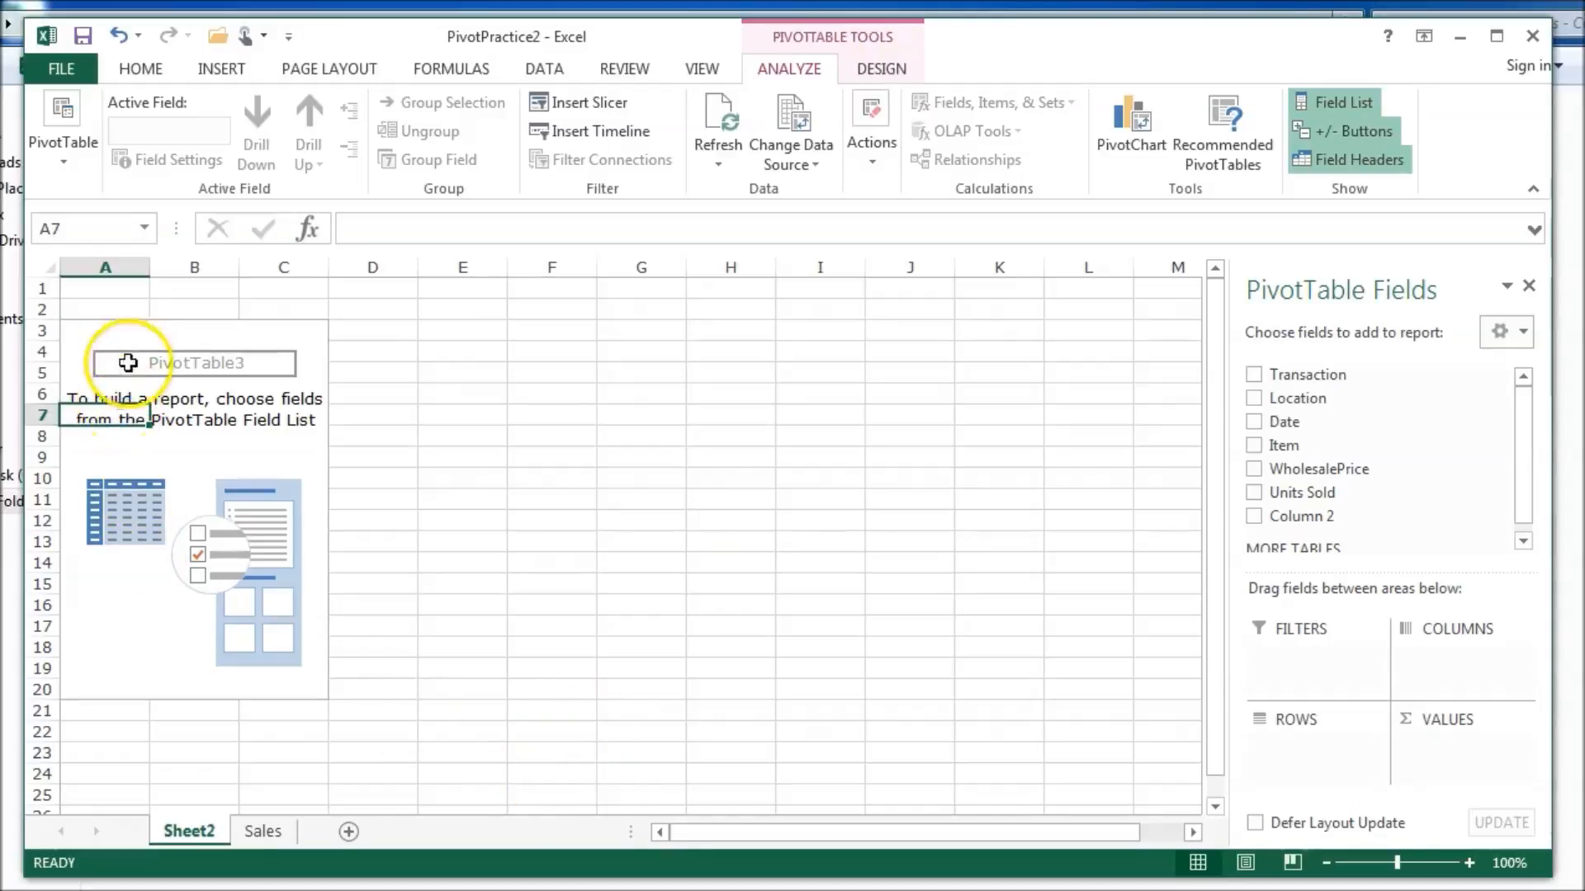
click(111, 342)
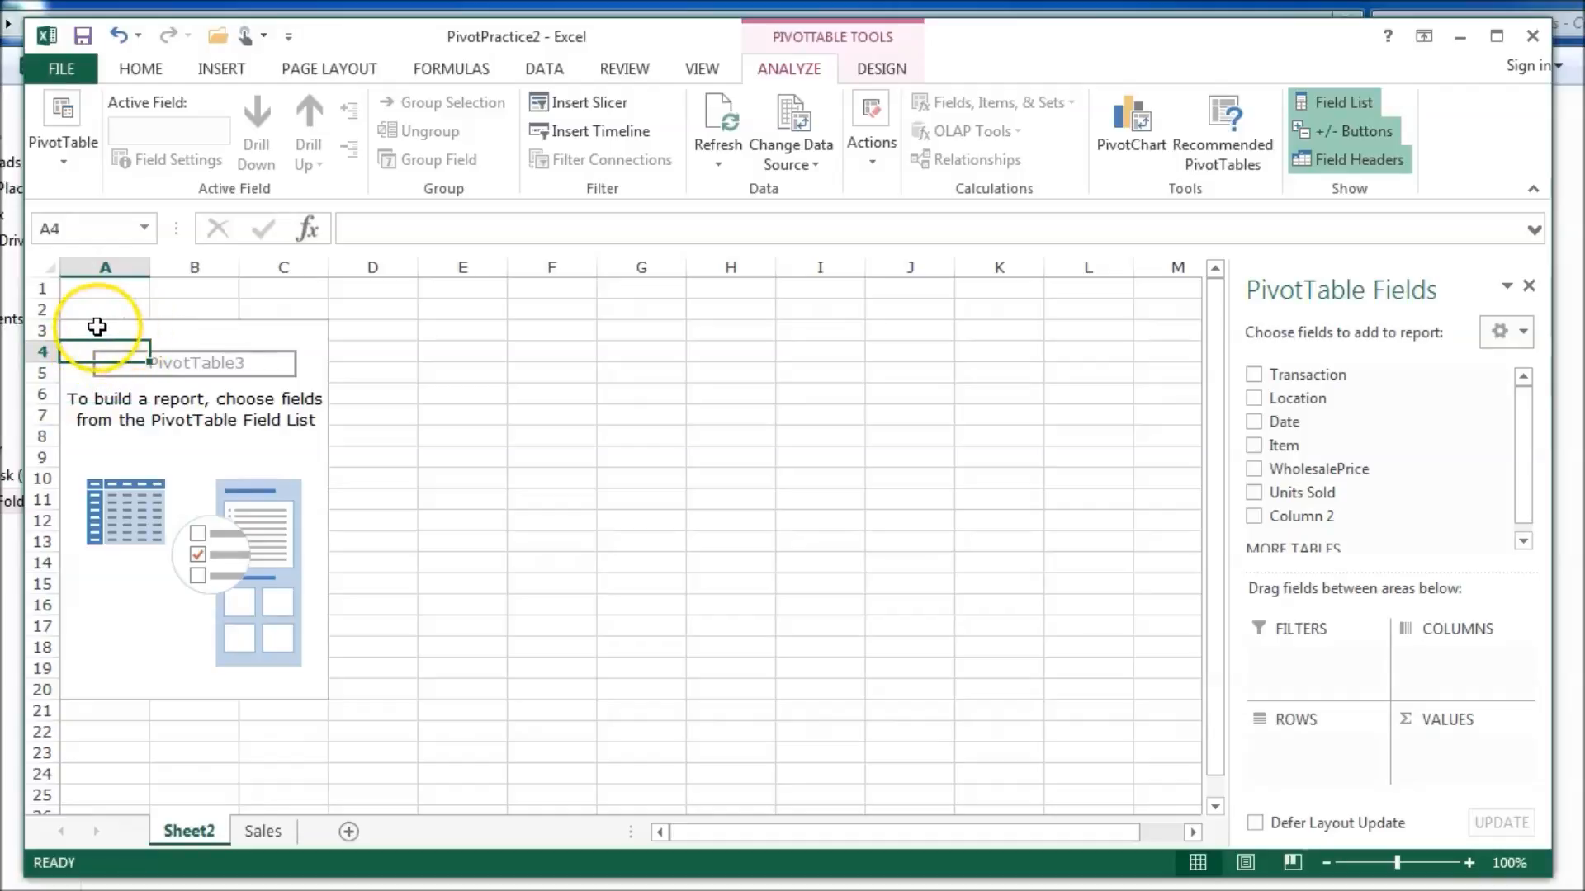
click(98, 328)
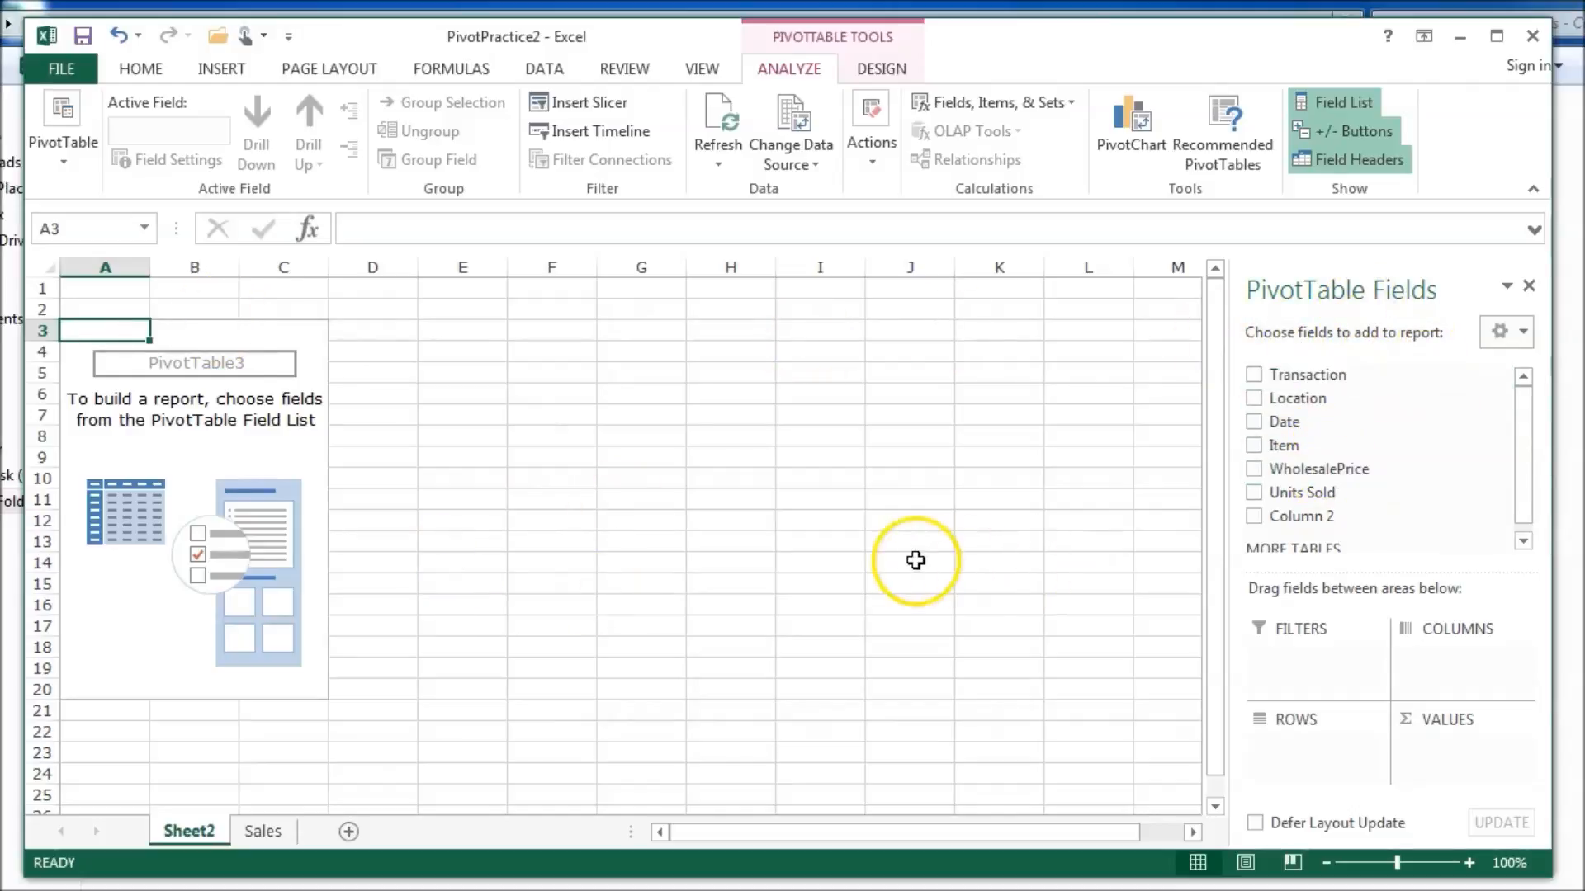
mouse_move(1521, 429)
mouse_down()
mouse_move(1514, 460)
mouse_move(1515, 409)
mouse_up()
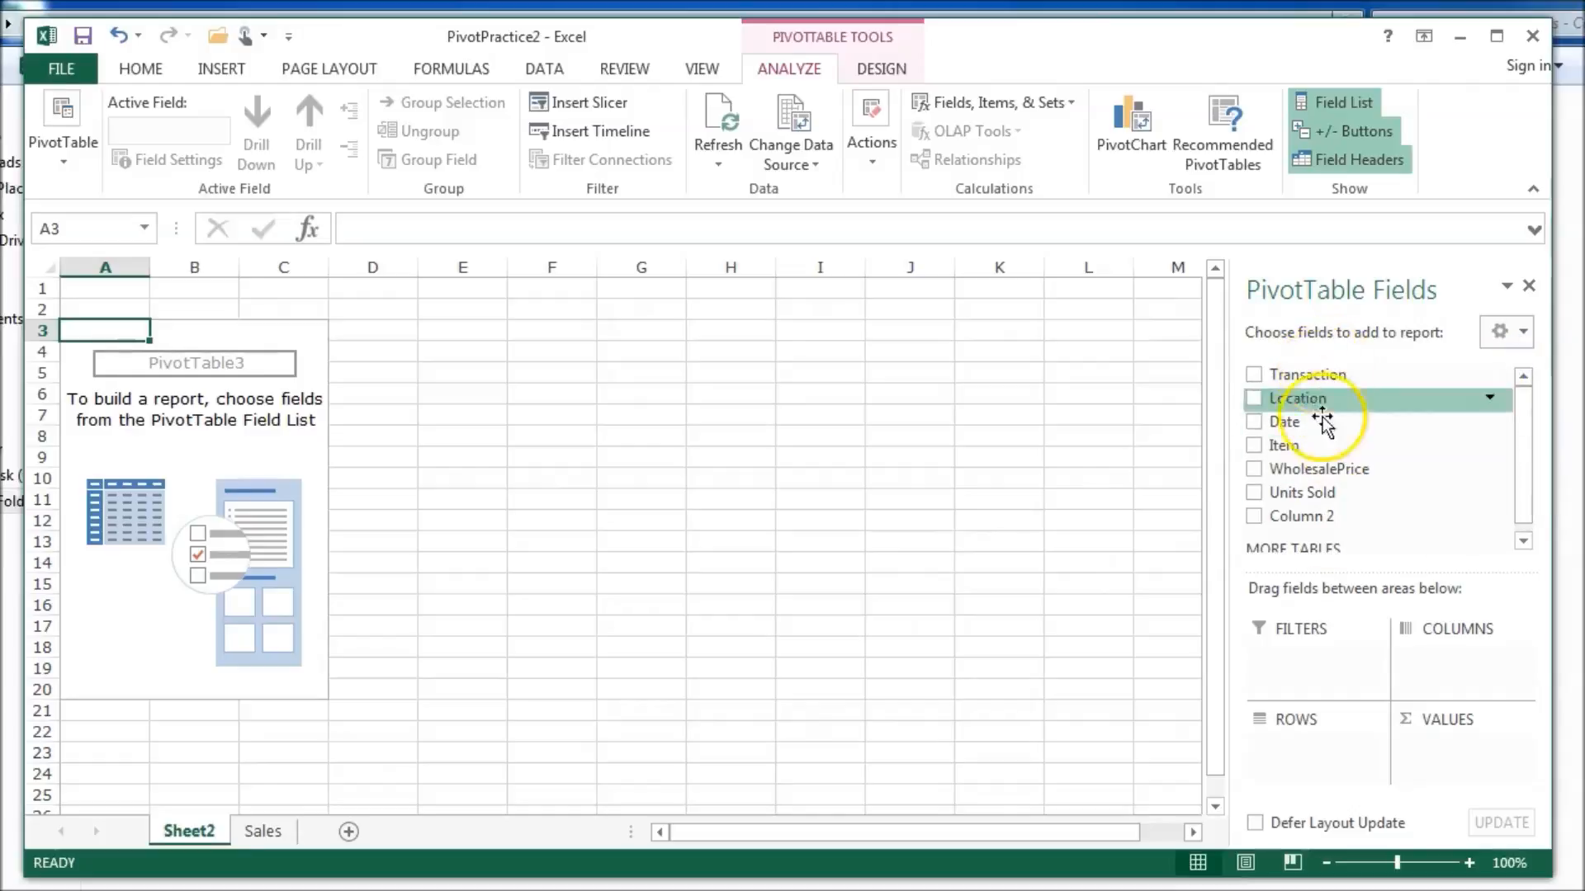
click(257, 832)
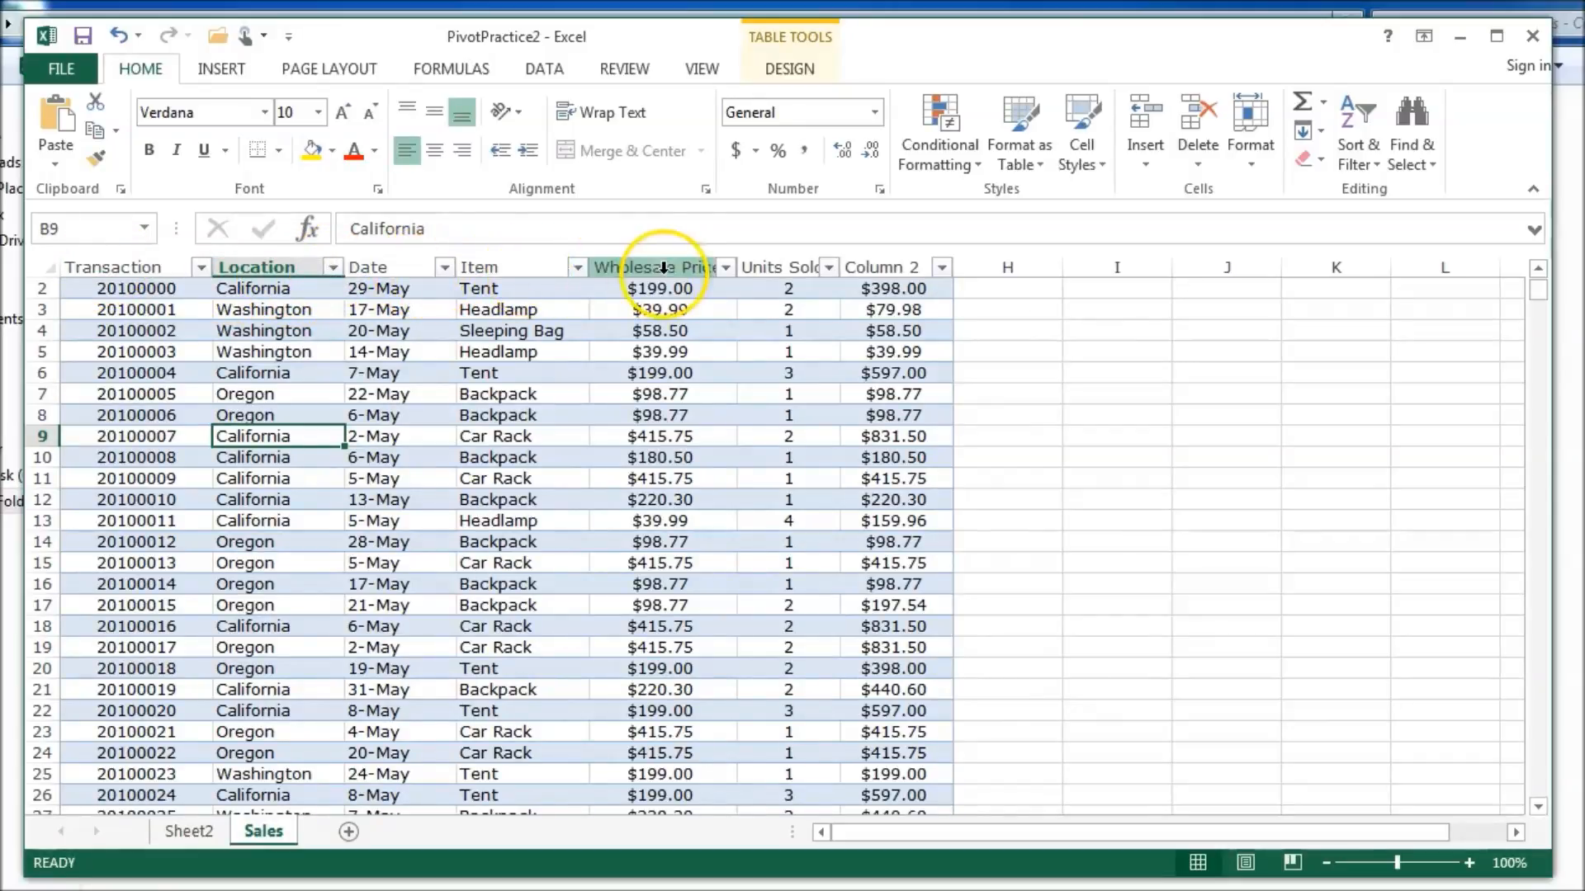
click(187, 832)
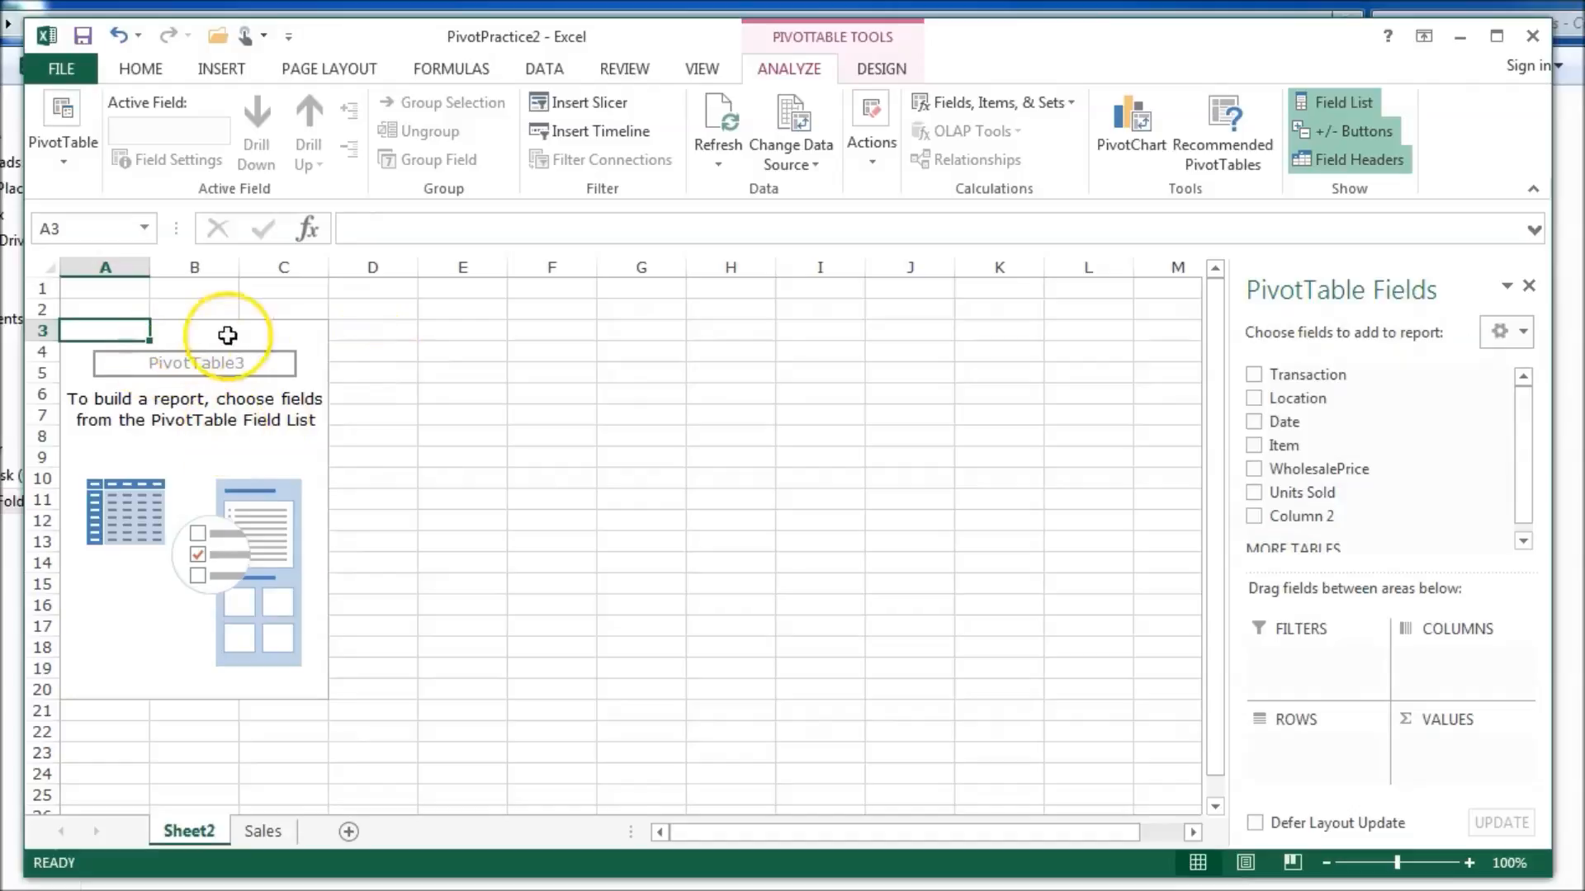
click(379, 373)
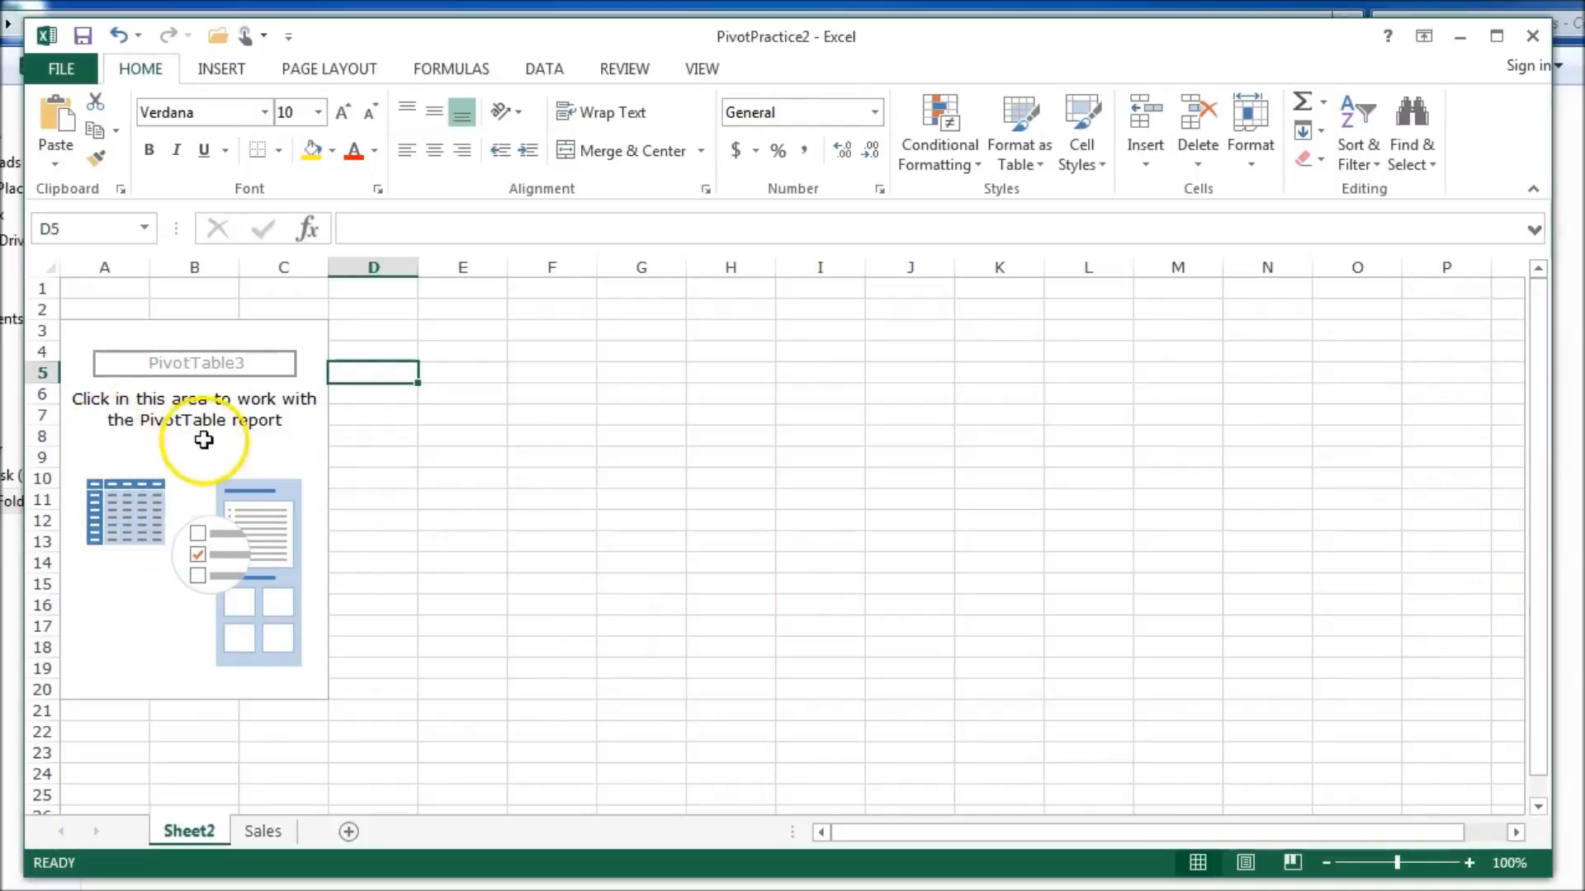
click(112, 410)
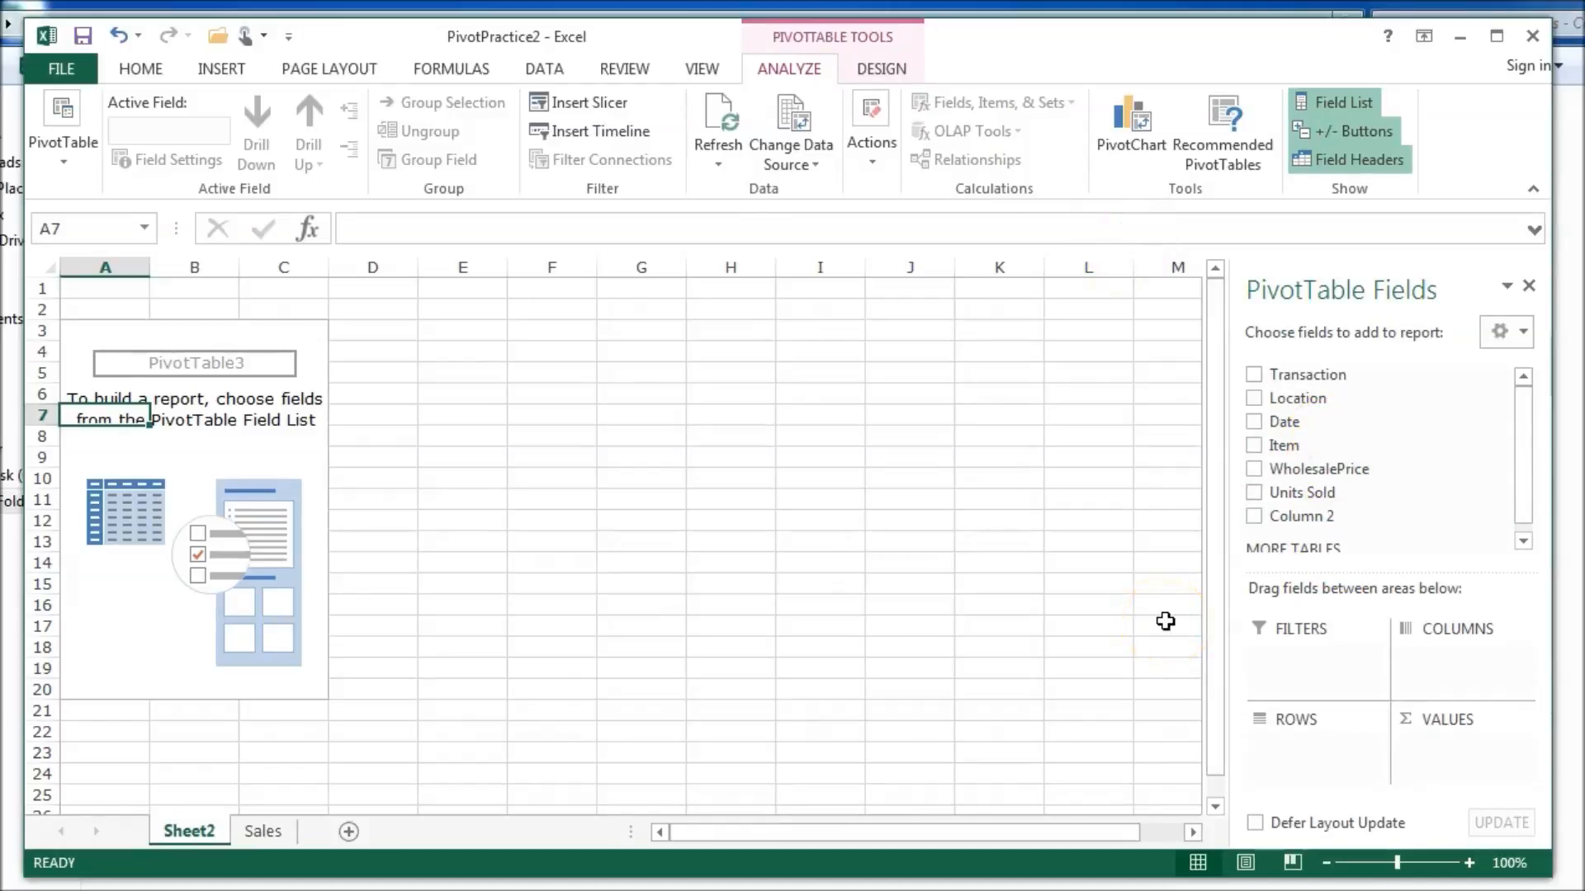
click(86, 335)
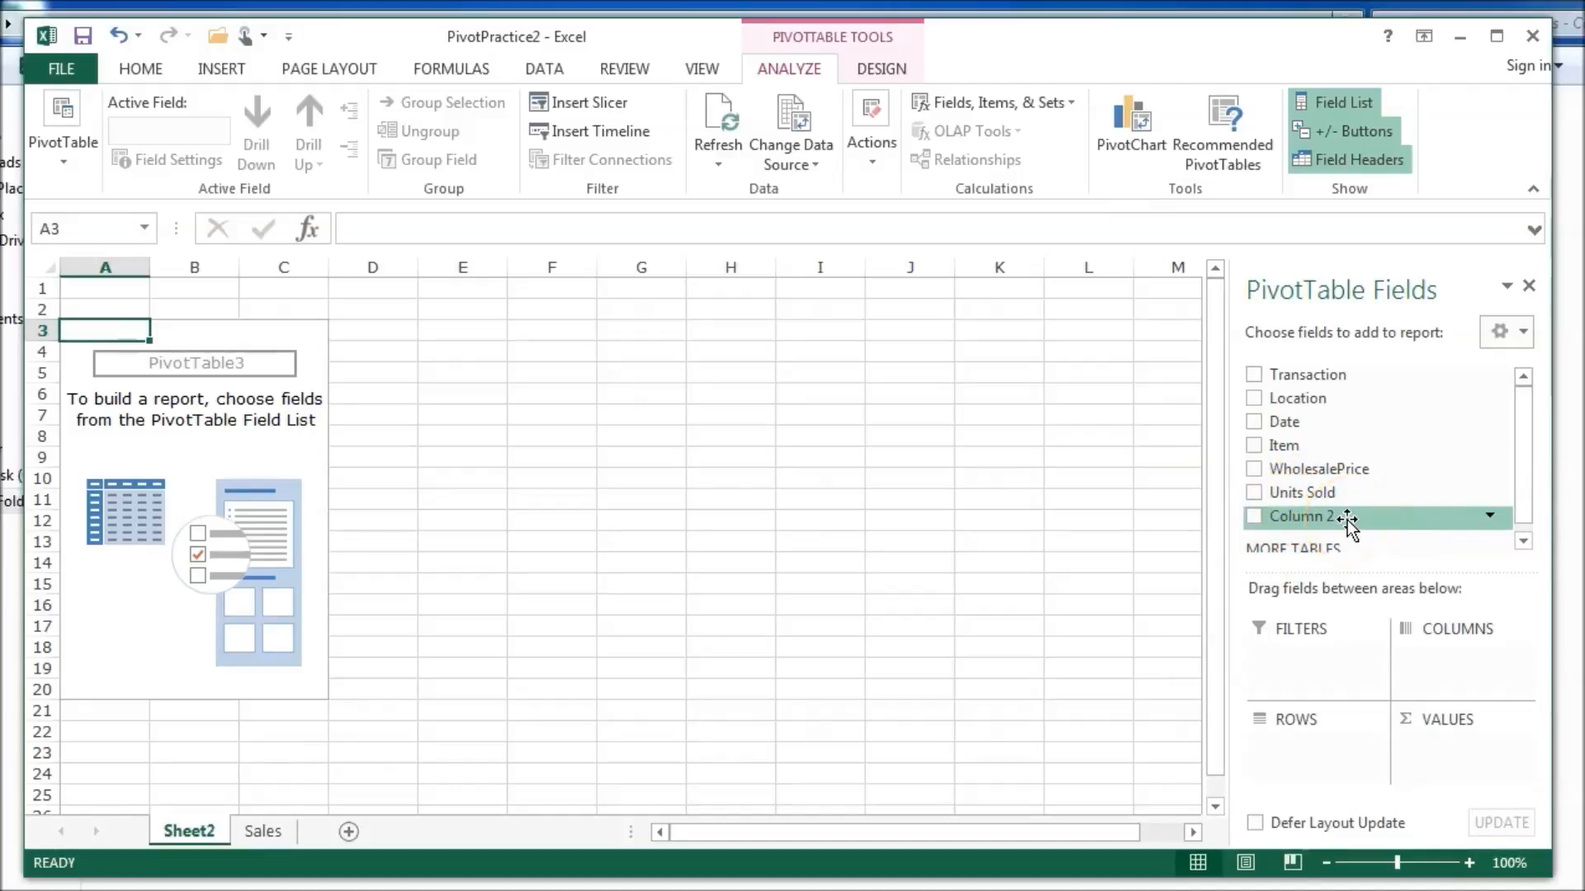
Step: Check the formula in Column 2 on the Sales sheet and rename that column's header in G1 to Total Amount
click(262, 831)
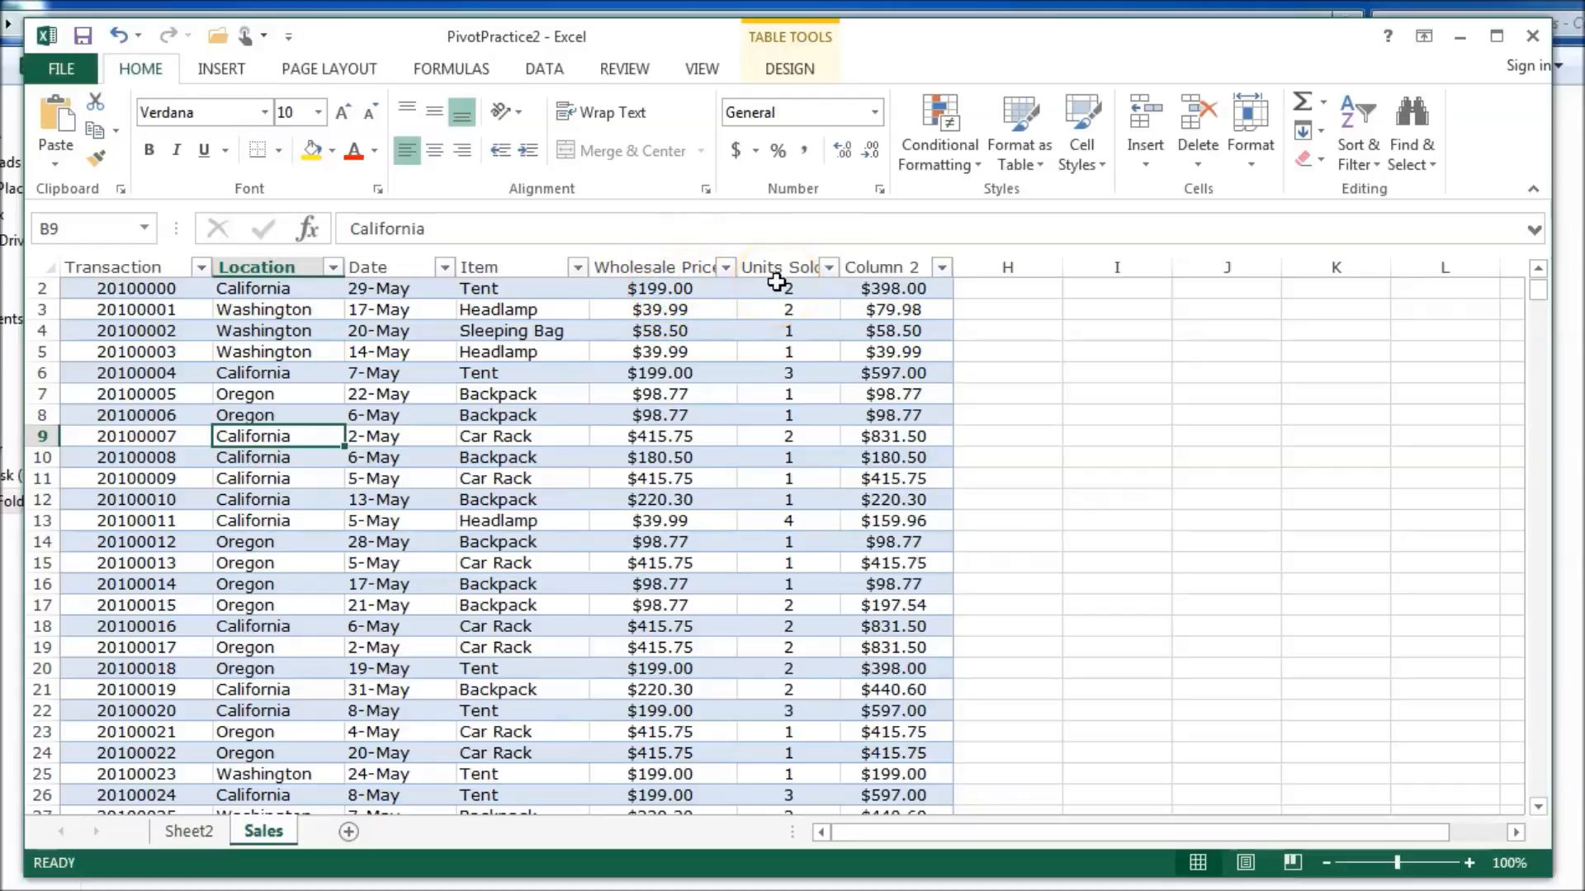
click(916, 288)
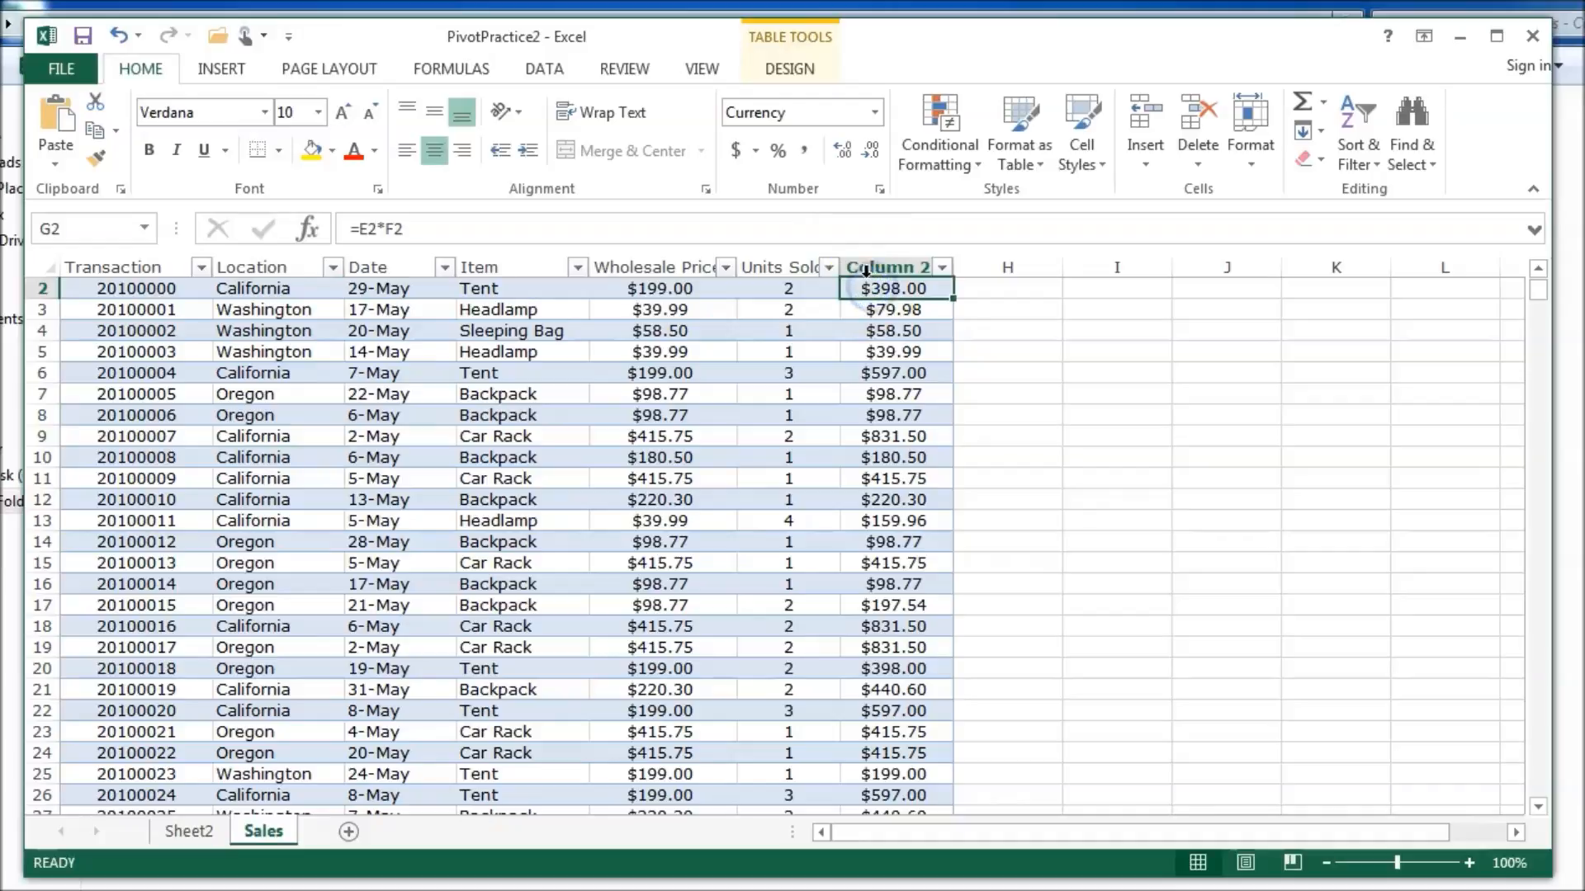
click(185, 832)
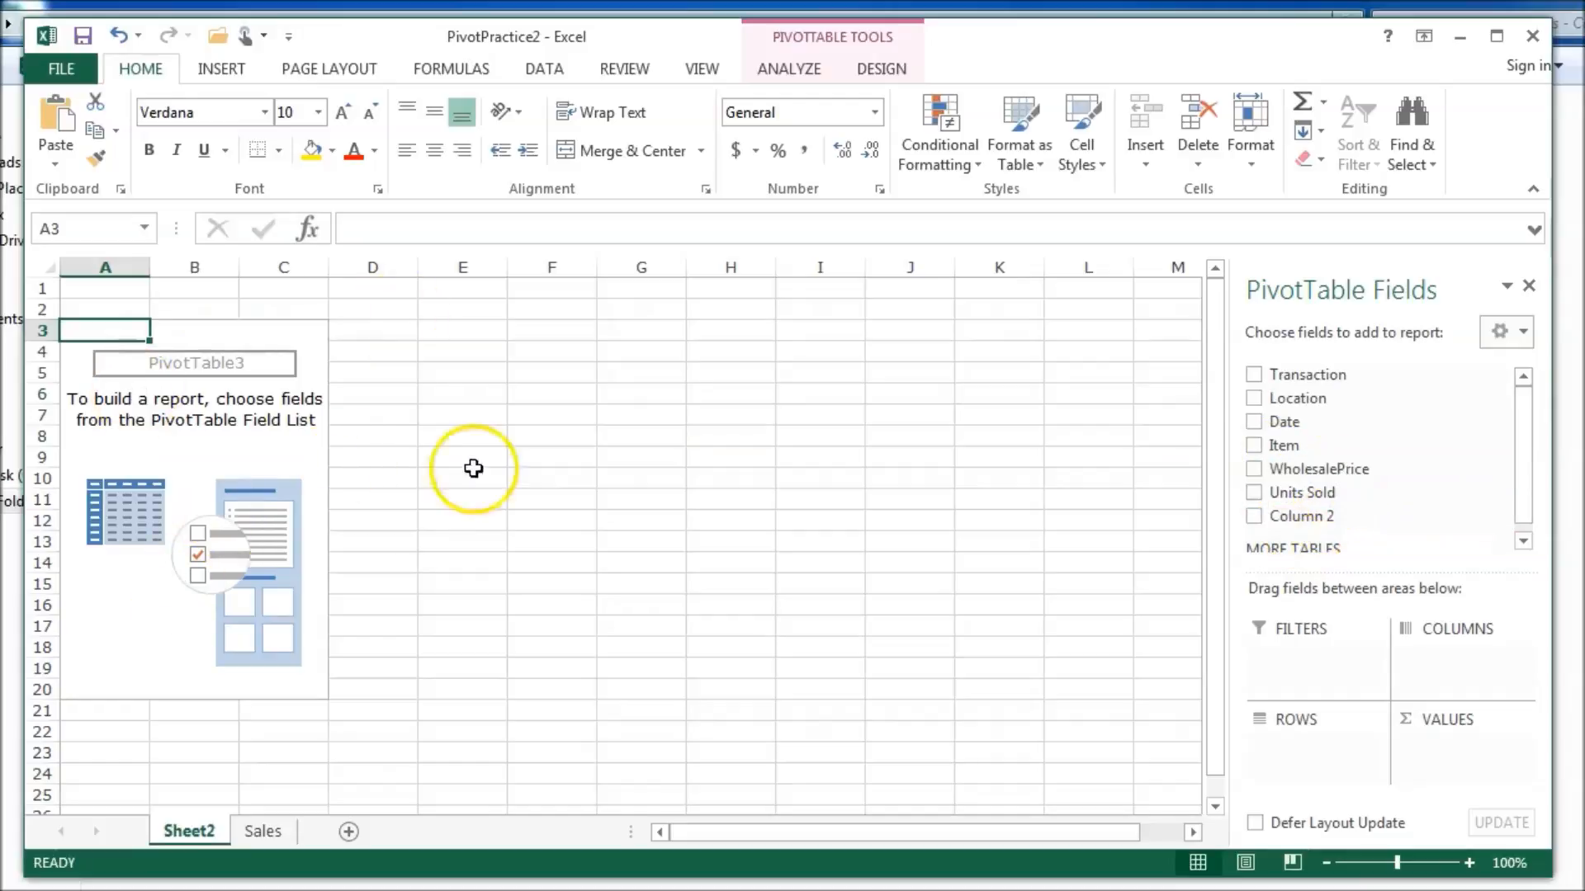
click(251, 832)
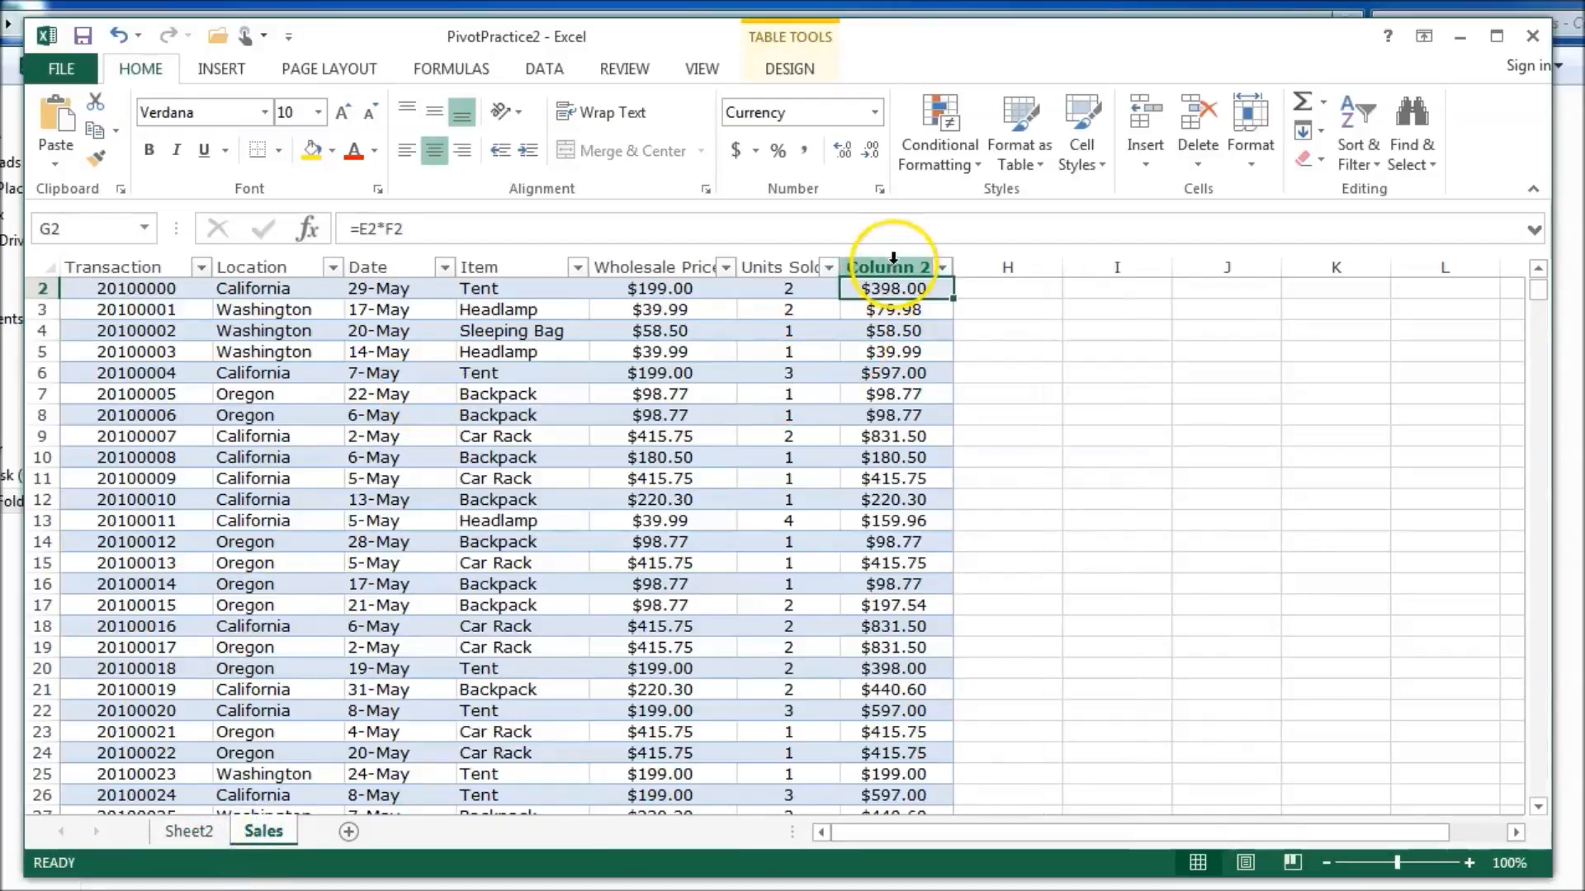
click(892, 265)
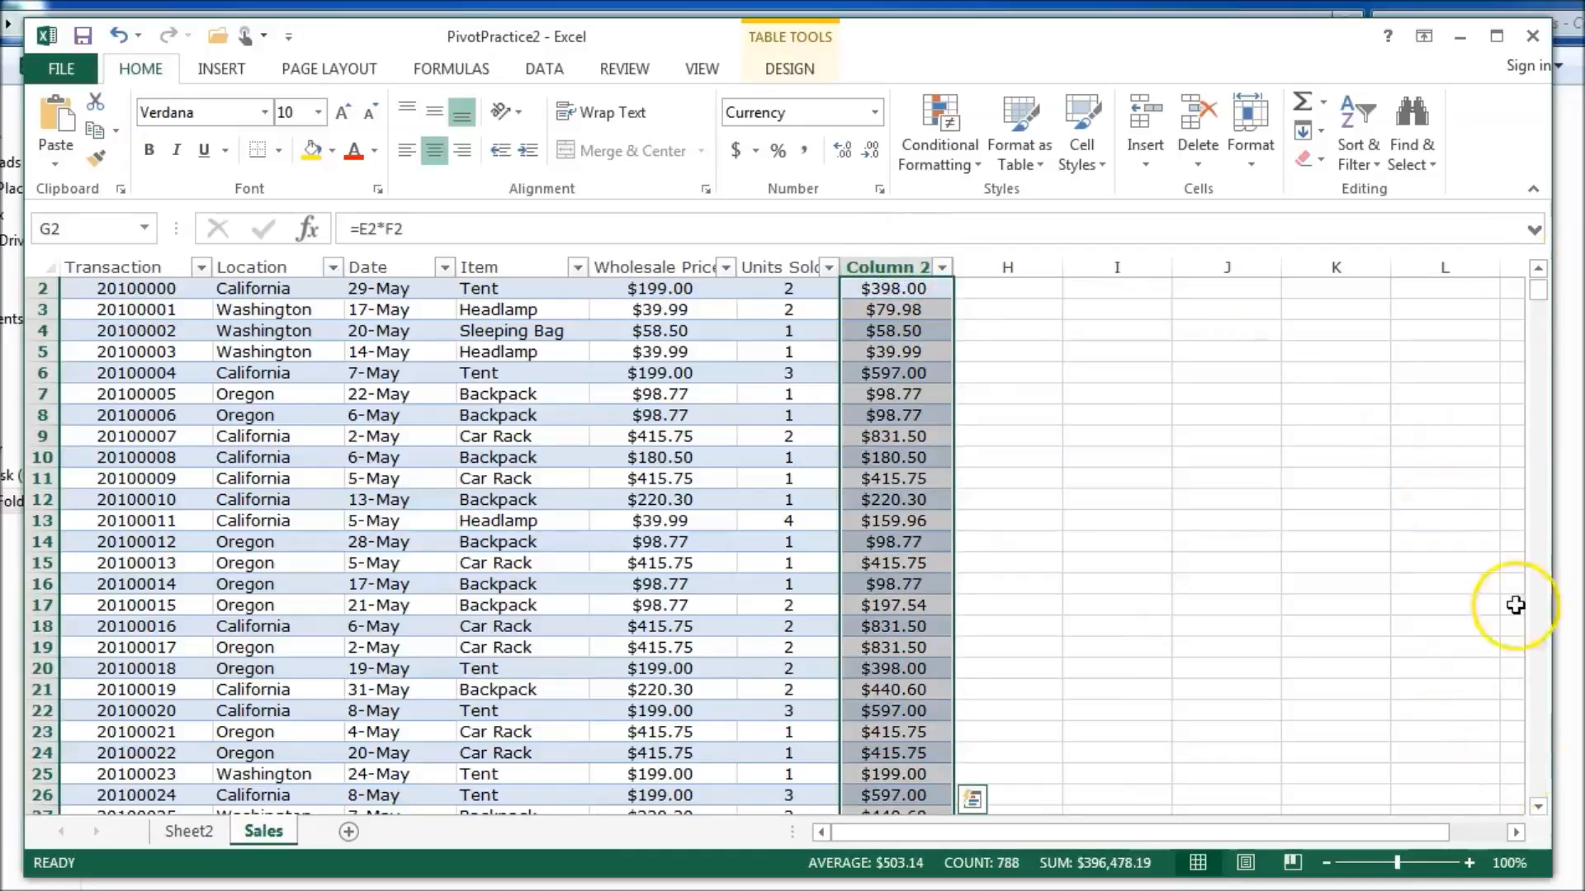
click(1538, 268)
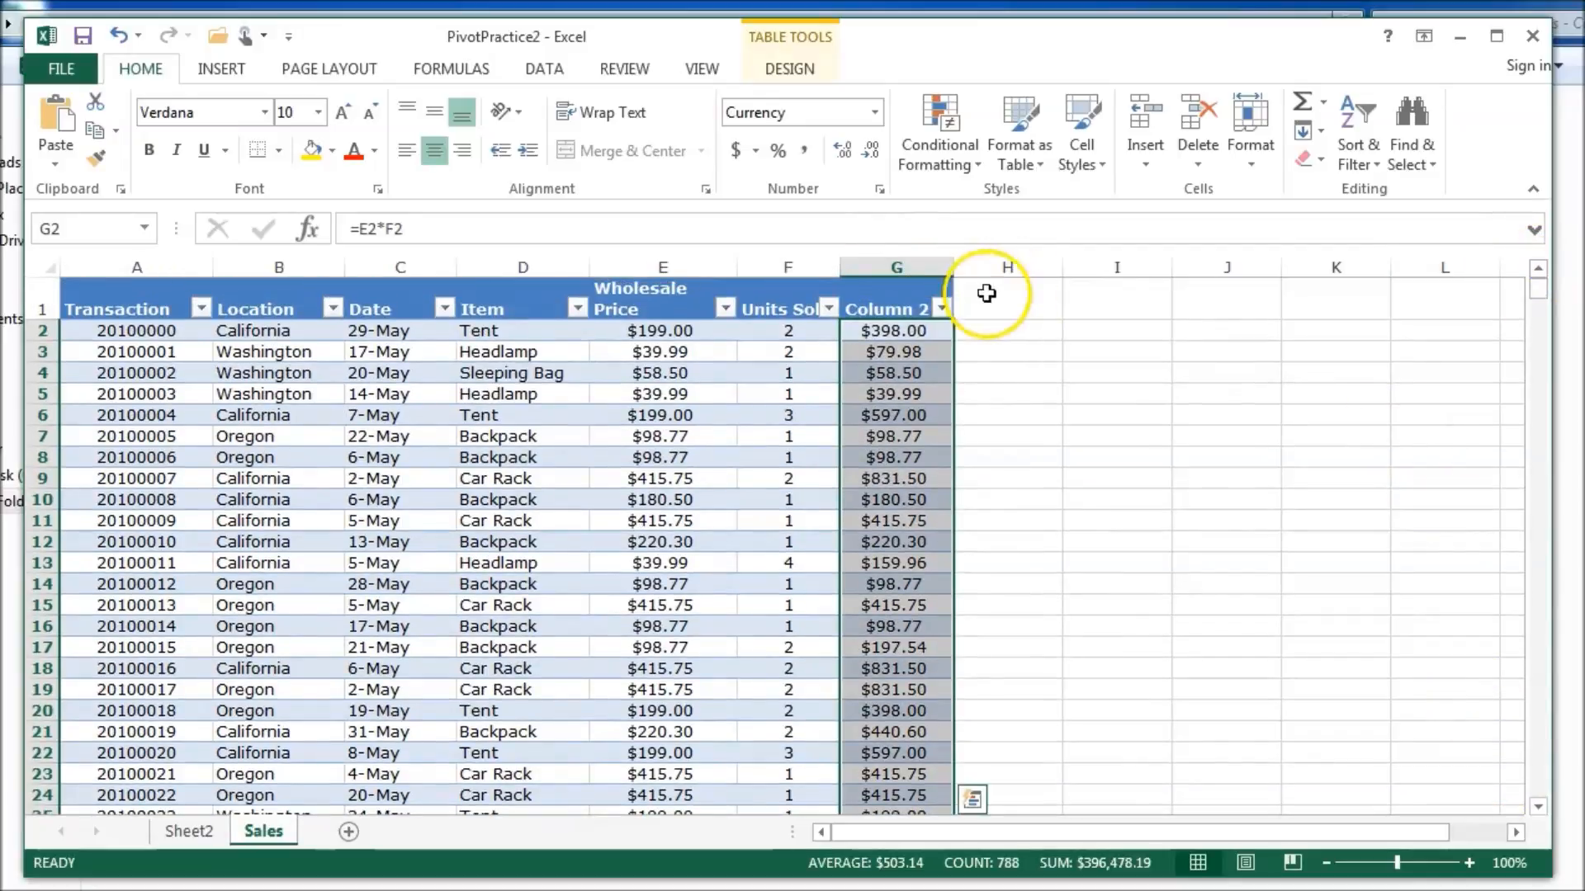
click(882, 311)
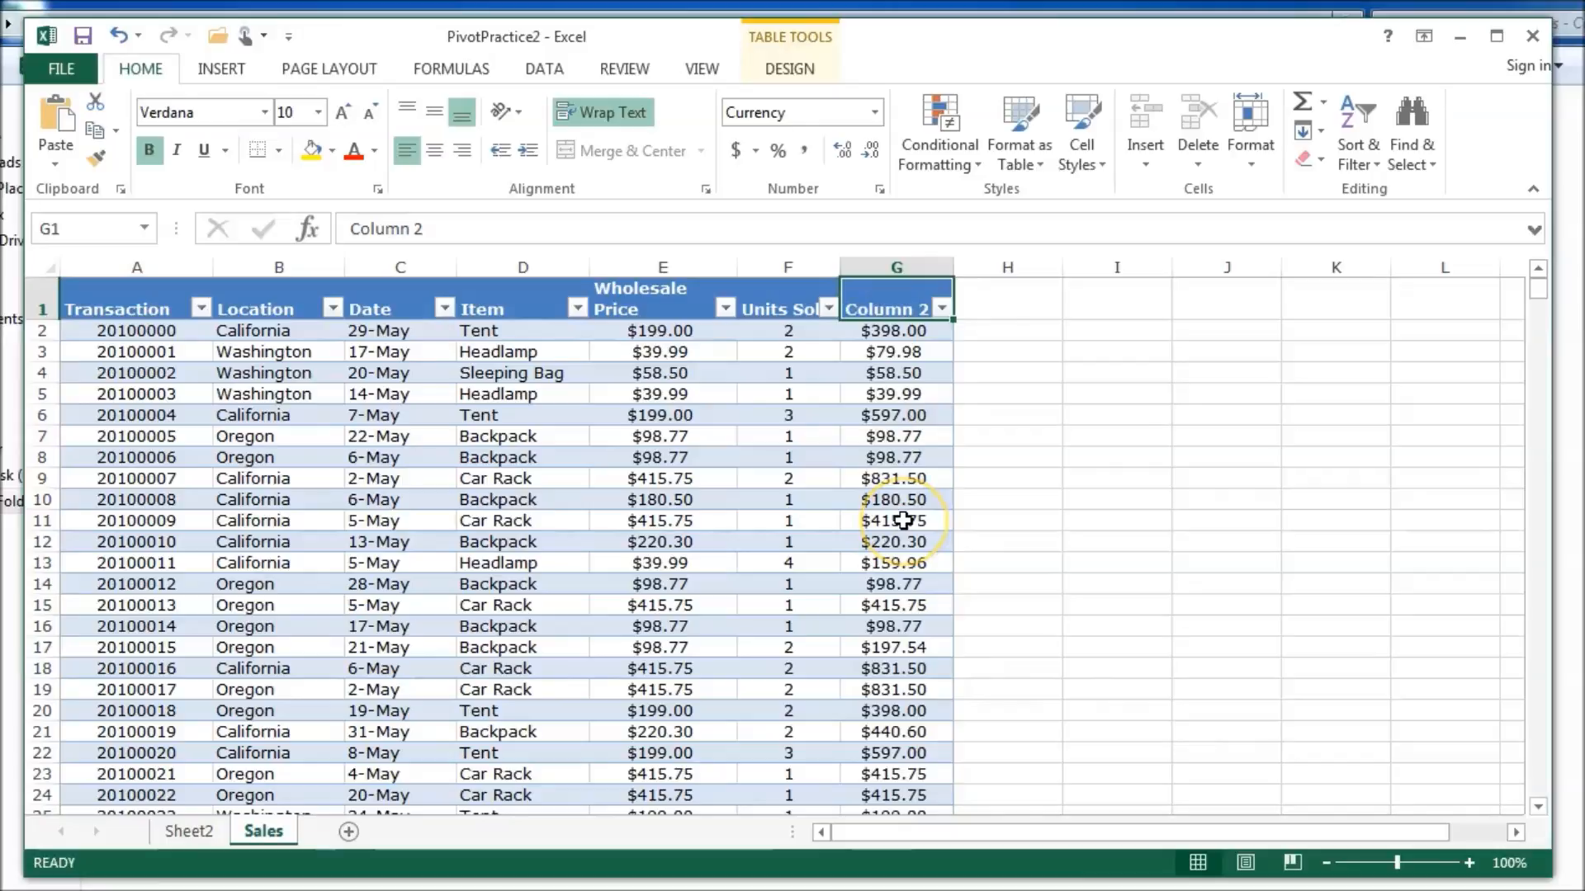
text(Total Amount)
key(Return)
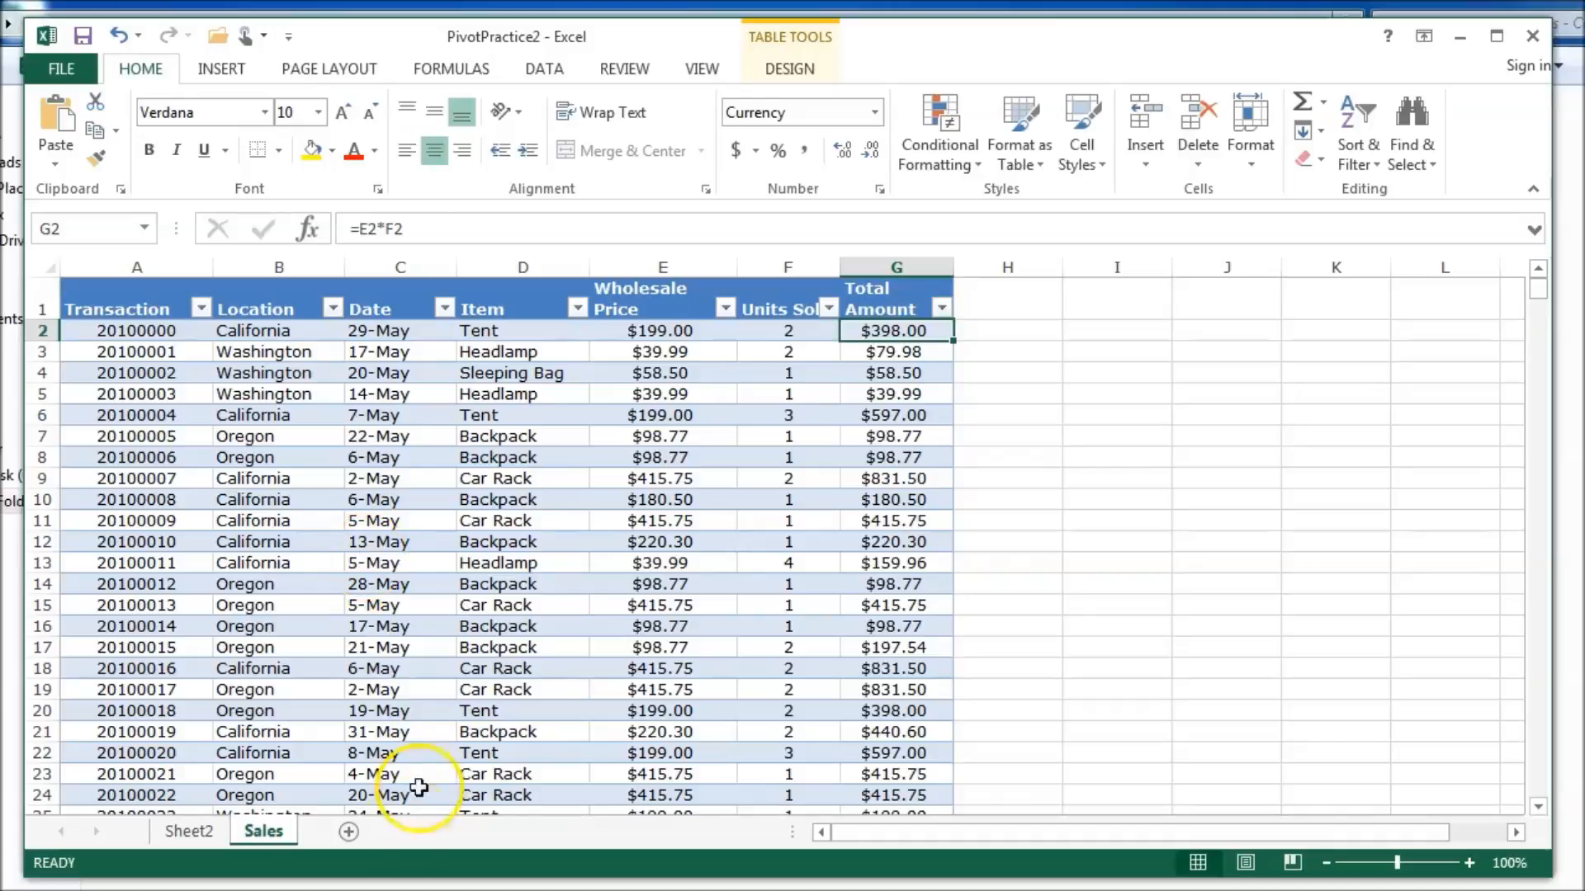
Step: Refresh the PivotTable on Sheet2 so its field list picks up the renamed source column
click(171, 832)
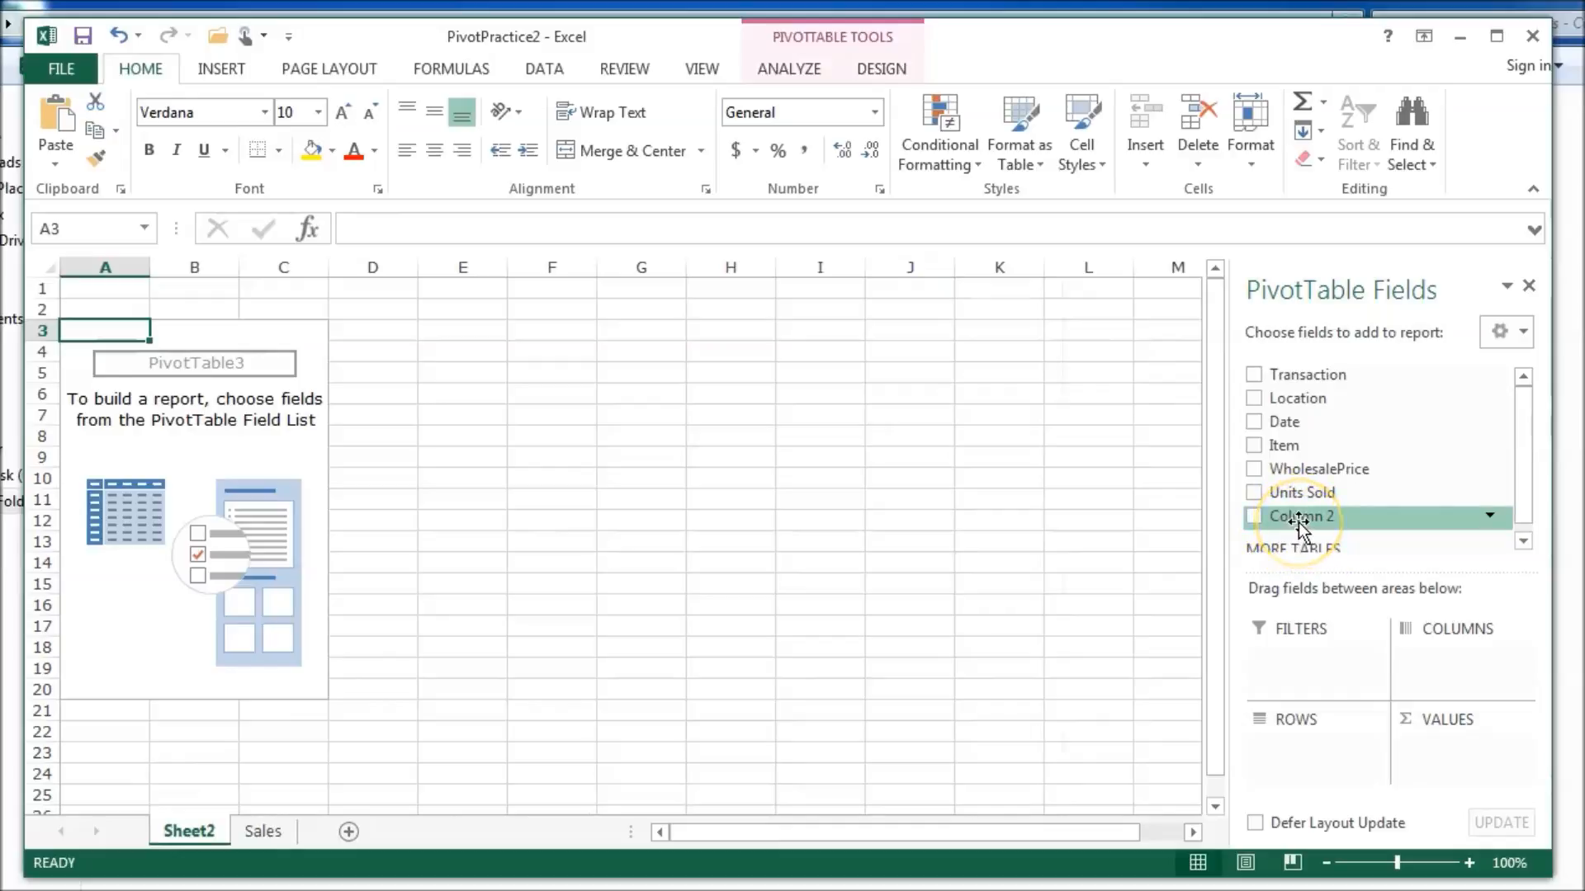
click(770, 66)
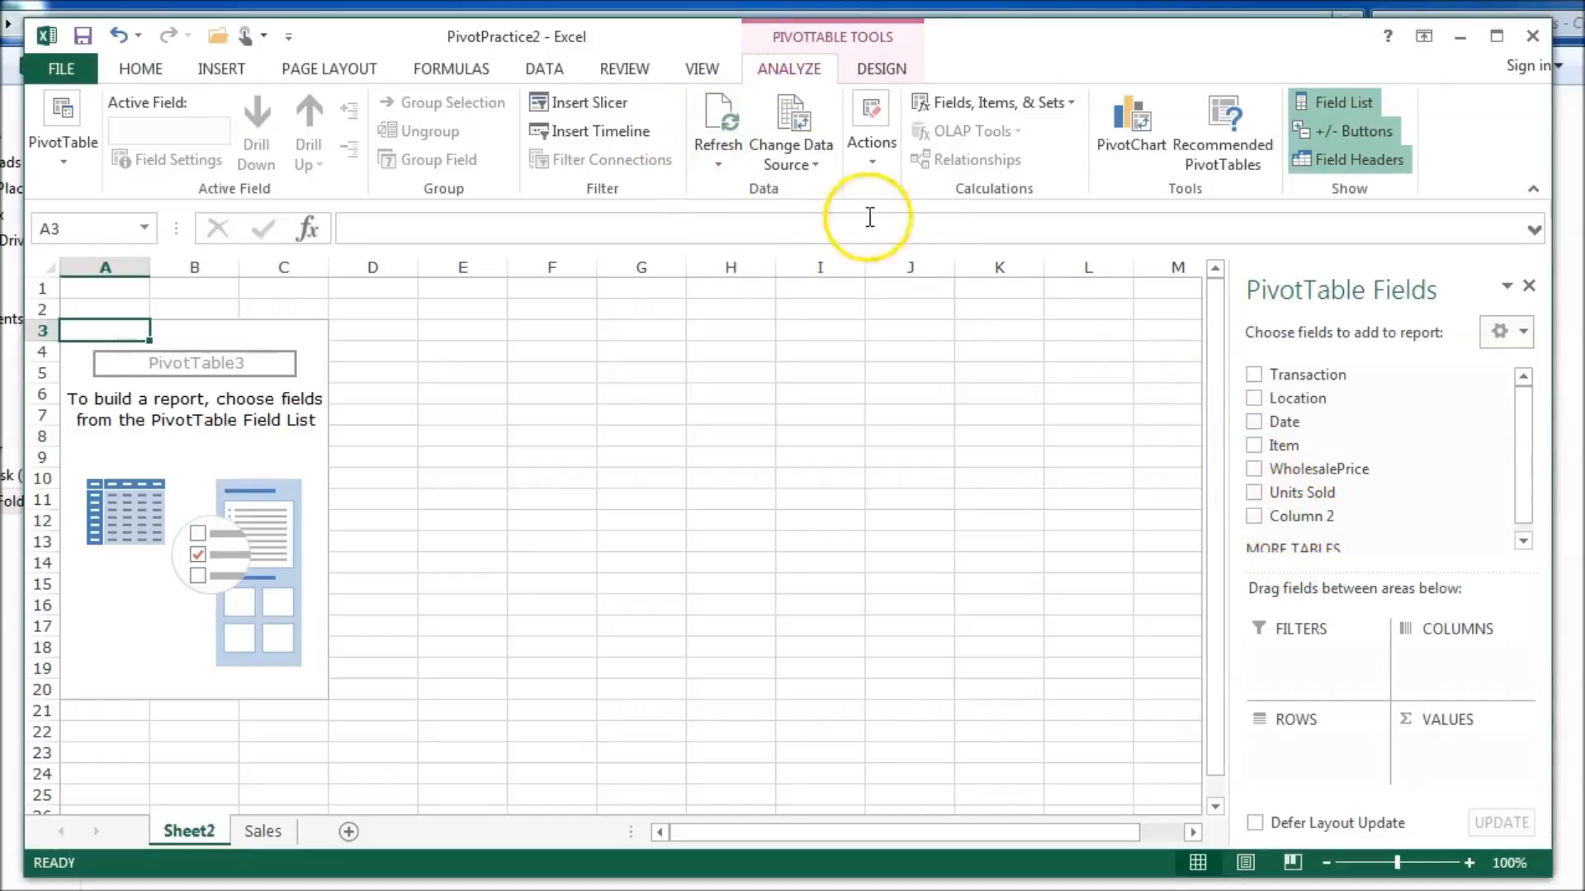
click(718, 115)
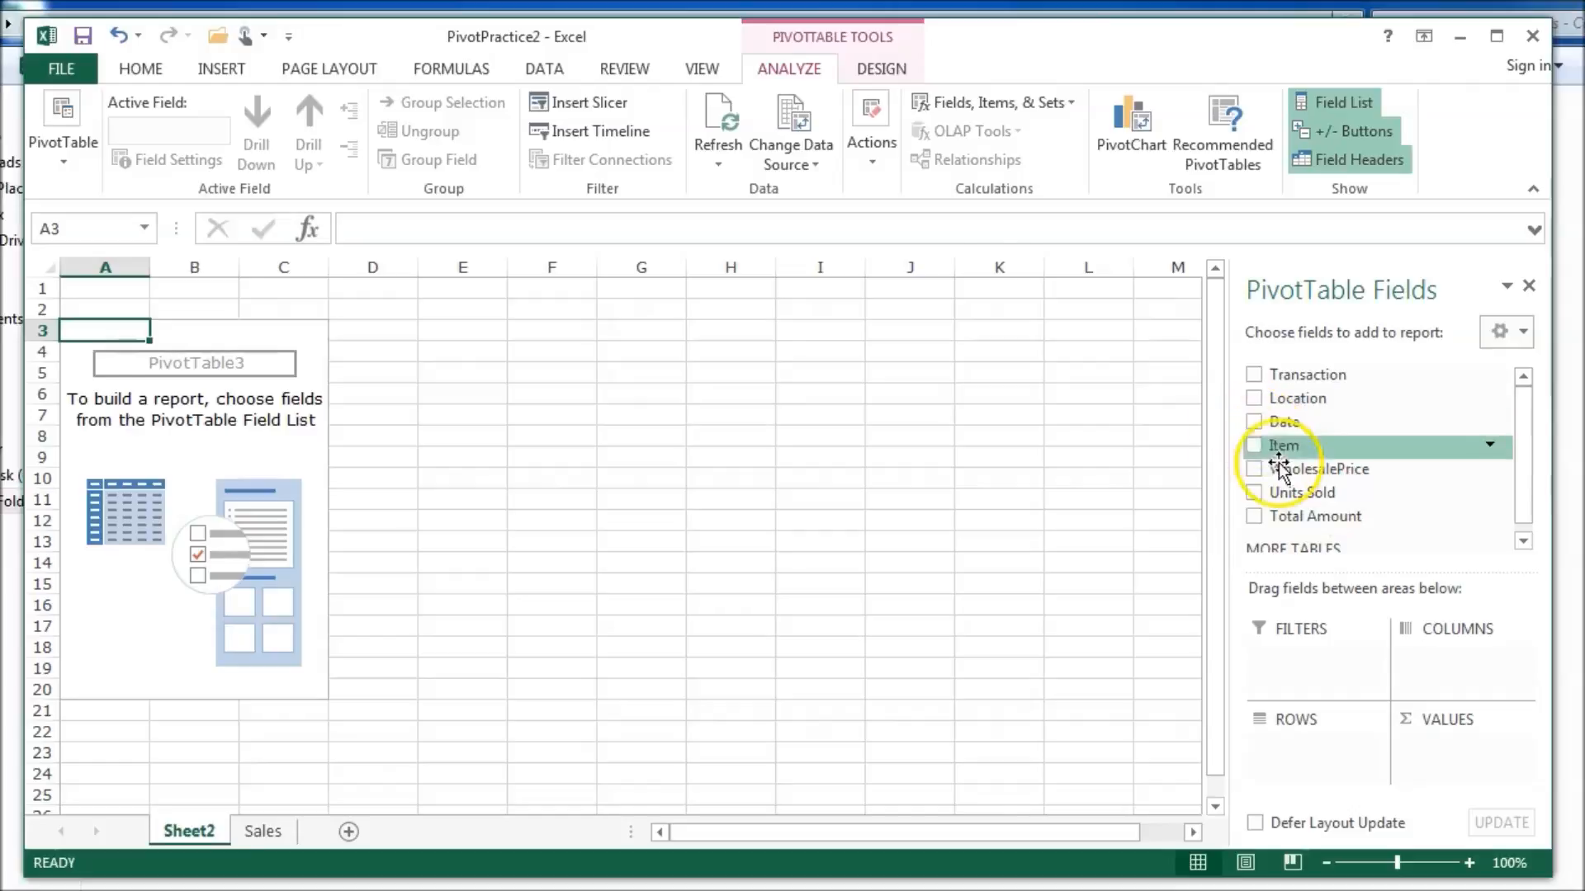
click(732, 124)
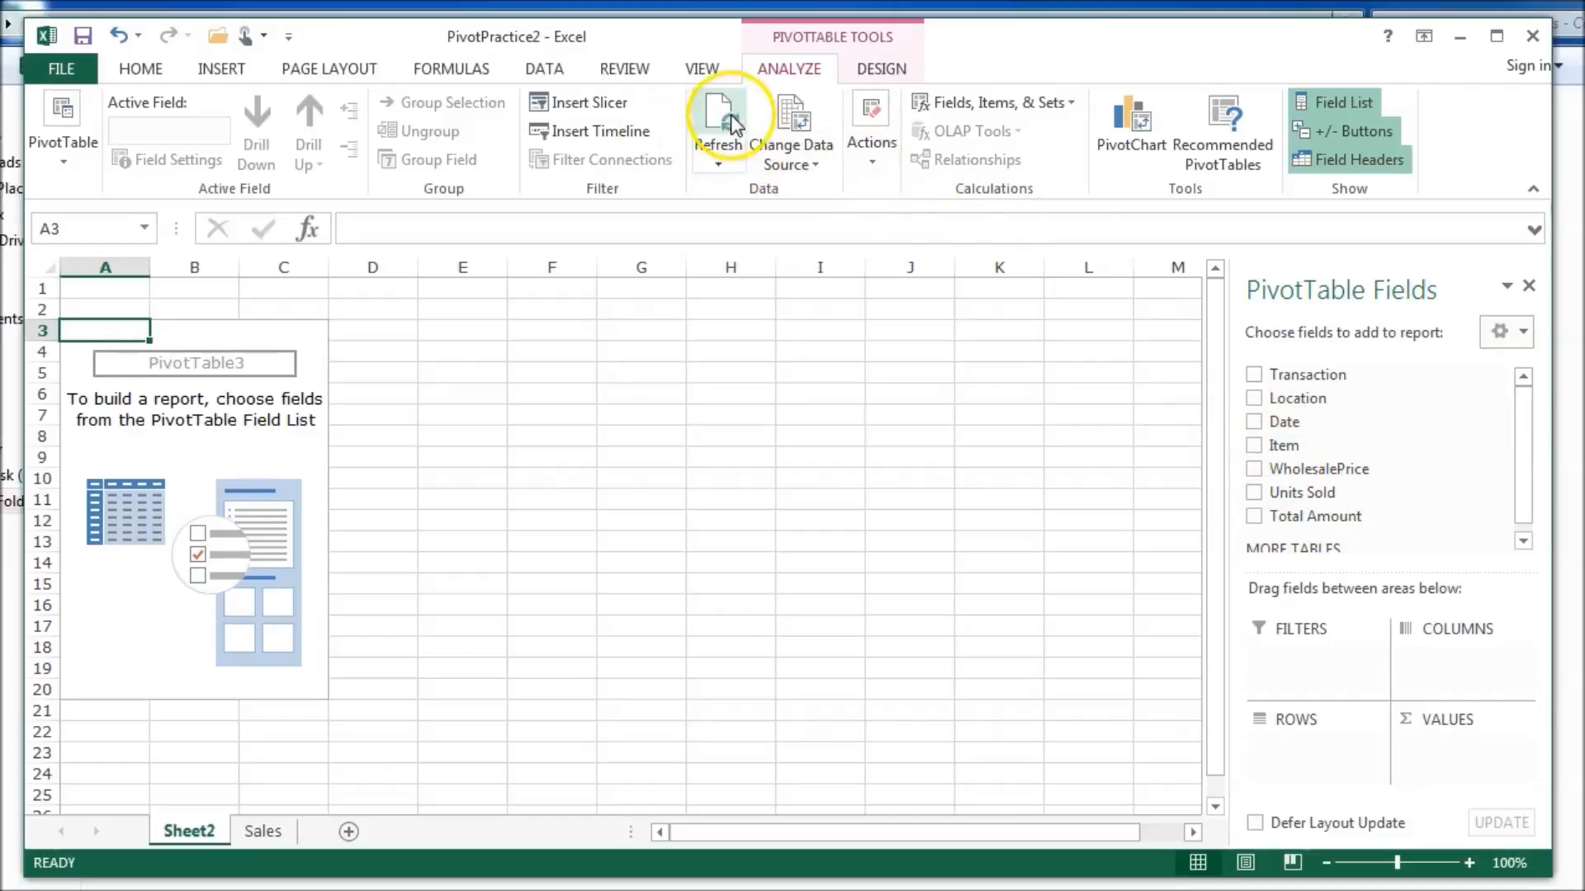
Step: Add Location as the PivotTable's row field and Total Amount as its summed value field
drag(1319, 399, 1259, 407)
click(1256, 403)
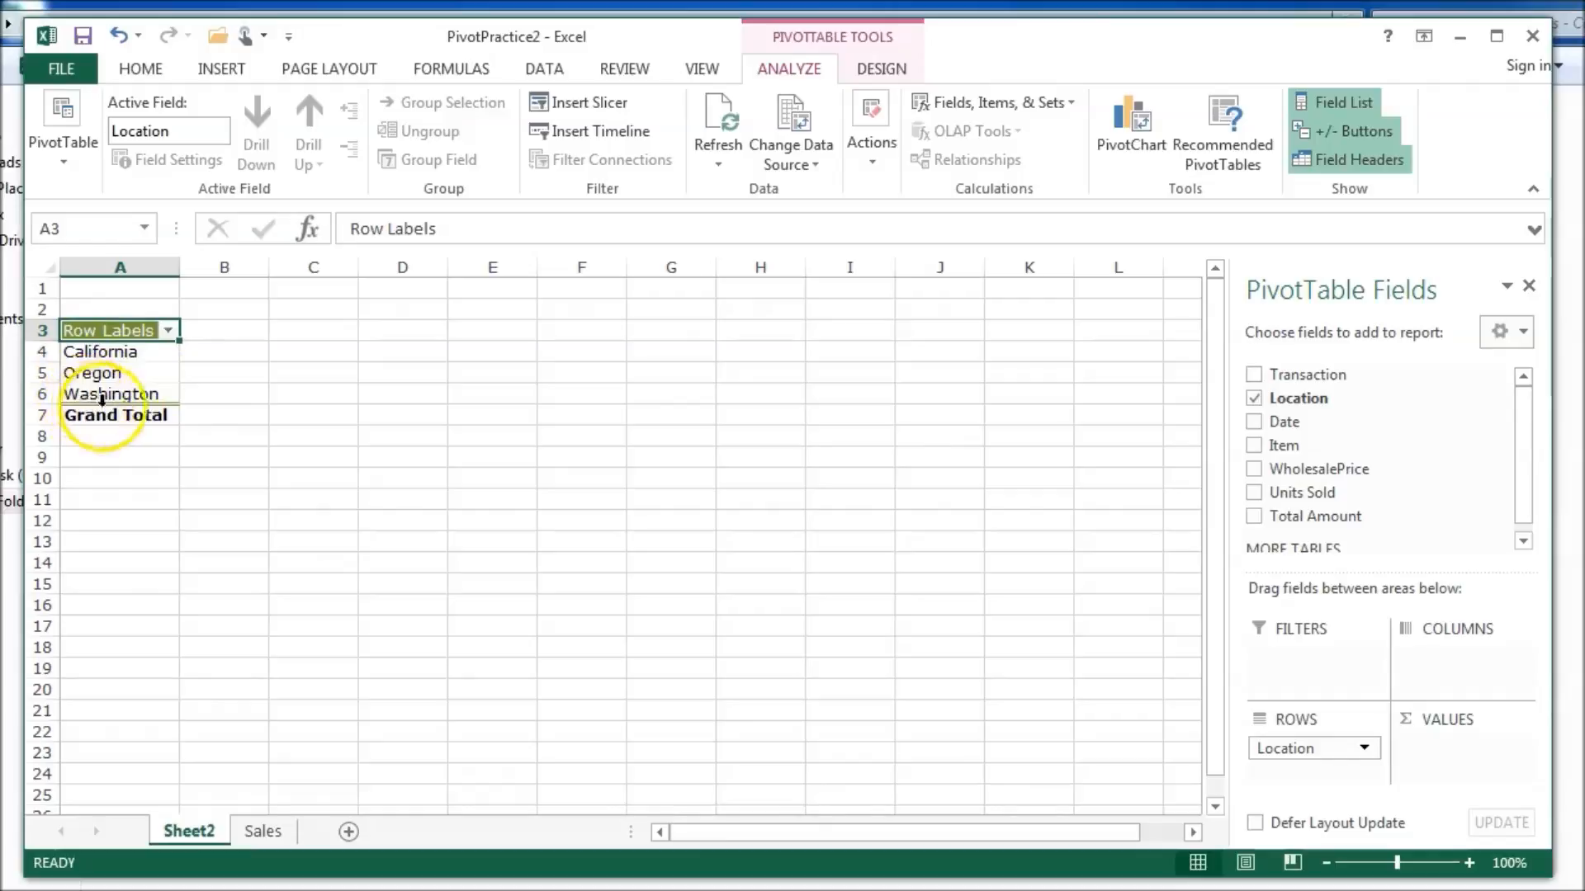
click(1253, 518)
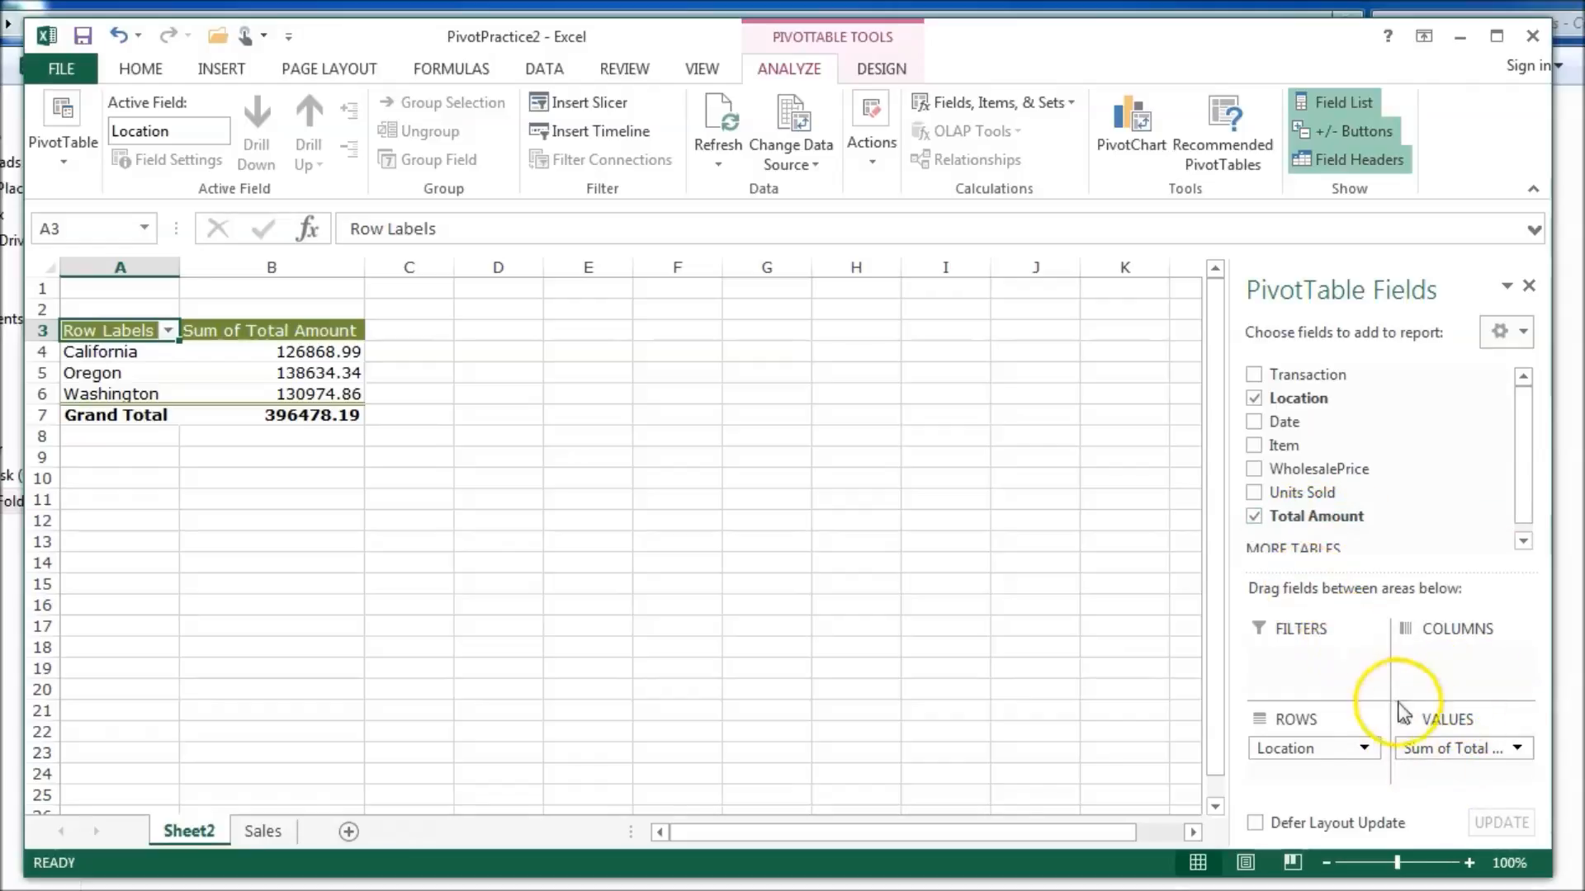
scroll(1405, 453, down, 1)
click(1298, 510)
drag(1440, 757, 1440, 757)
drag(1287, 753, 1334, 500)
drag(1276, 393, 1300, 779)
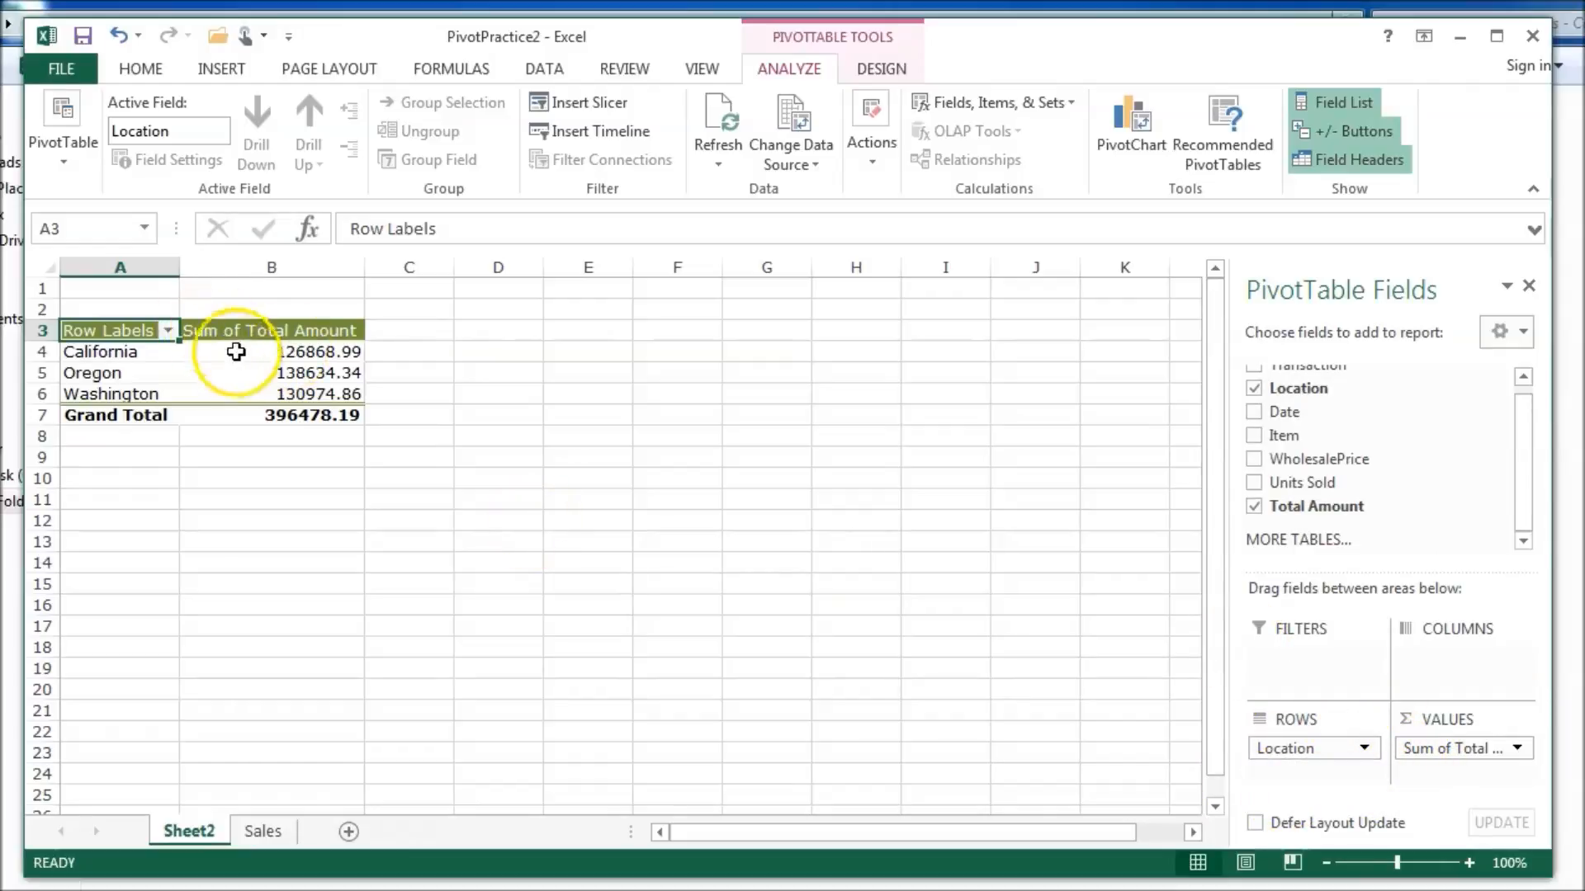
Step: Give the Sum of Total Amount value field the custom name Amount
drag(230, 357, 233, 410)
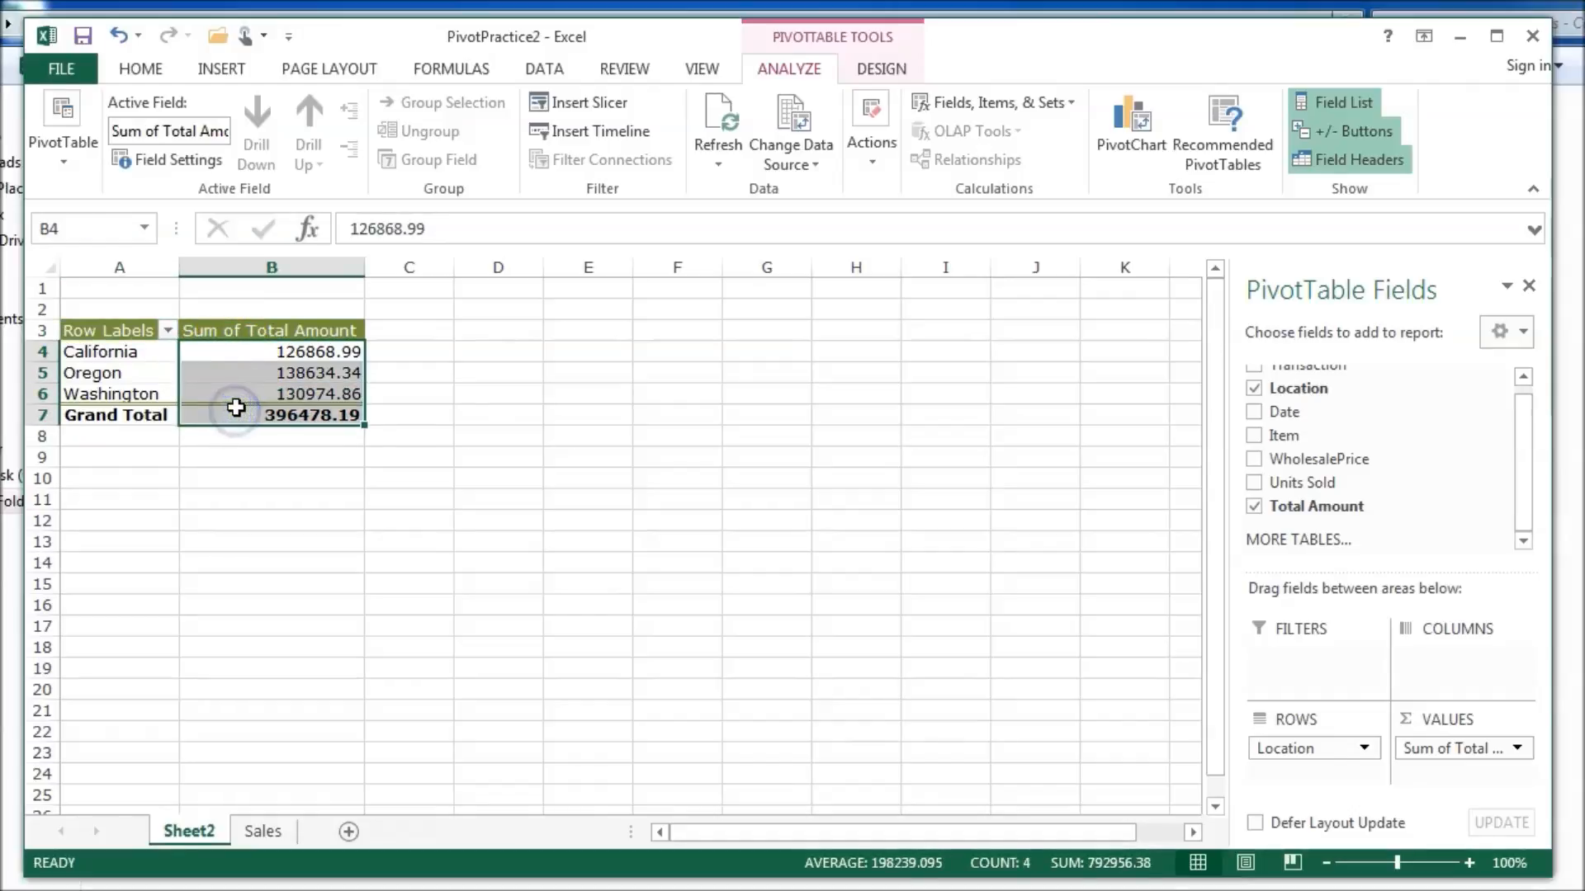
mouse_move(237, 353)
mouse_down()
mouse_move(248, 411)
mouse_move(220, 347)
mouse_move(207, 353)
mouse_up()
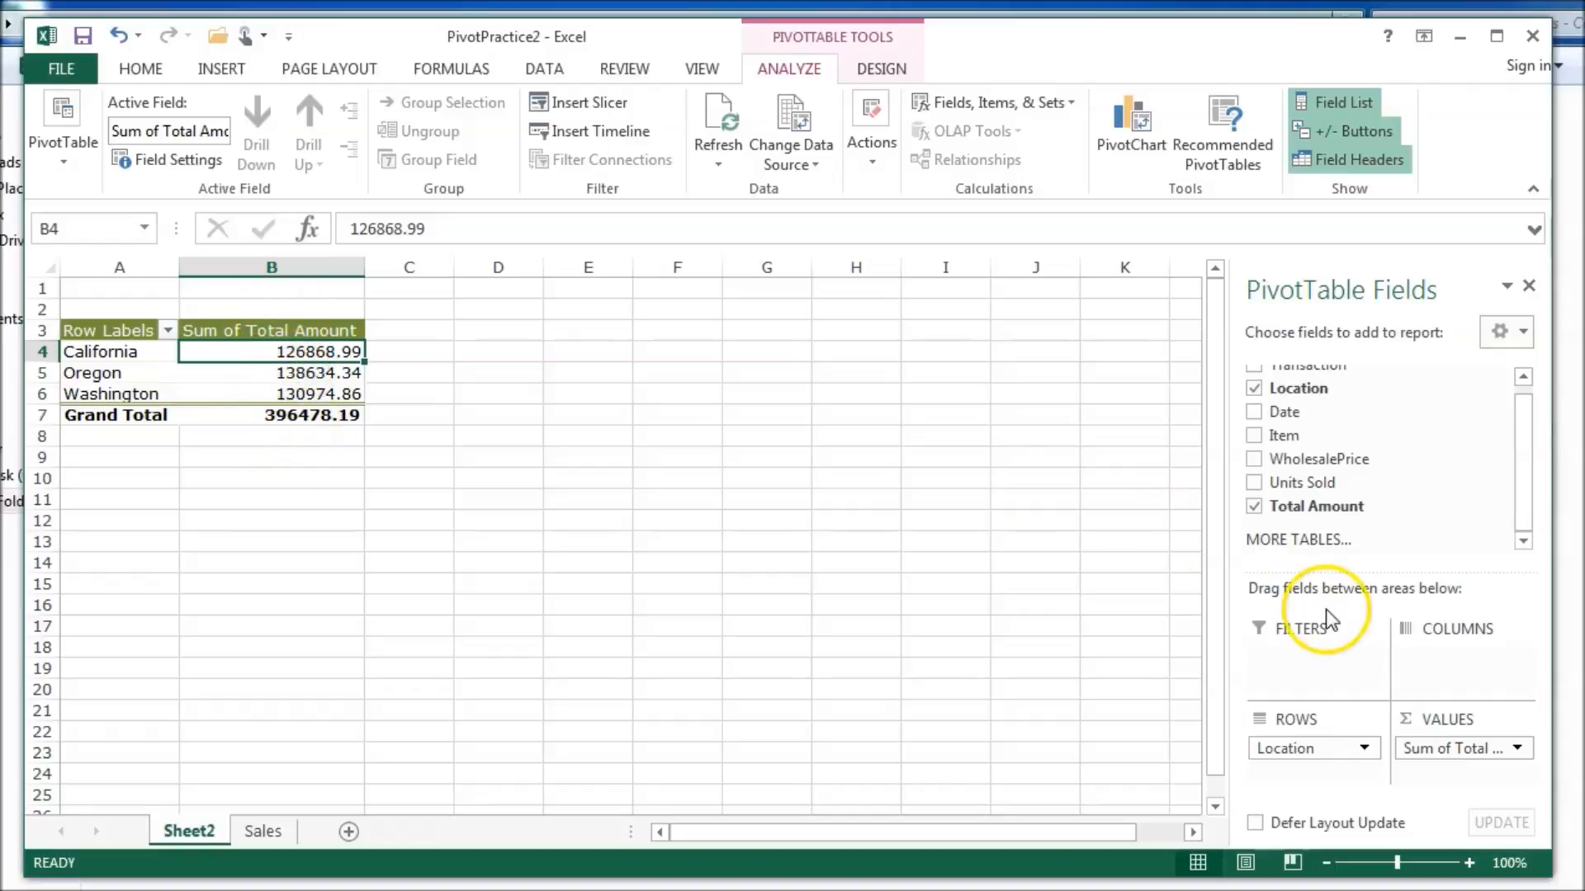
click(1474, 749)
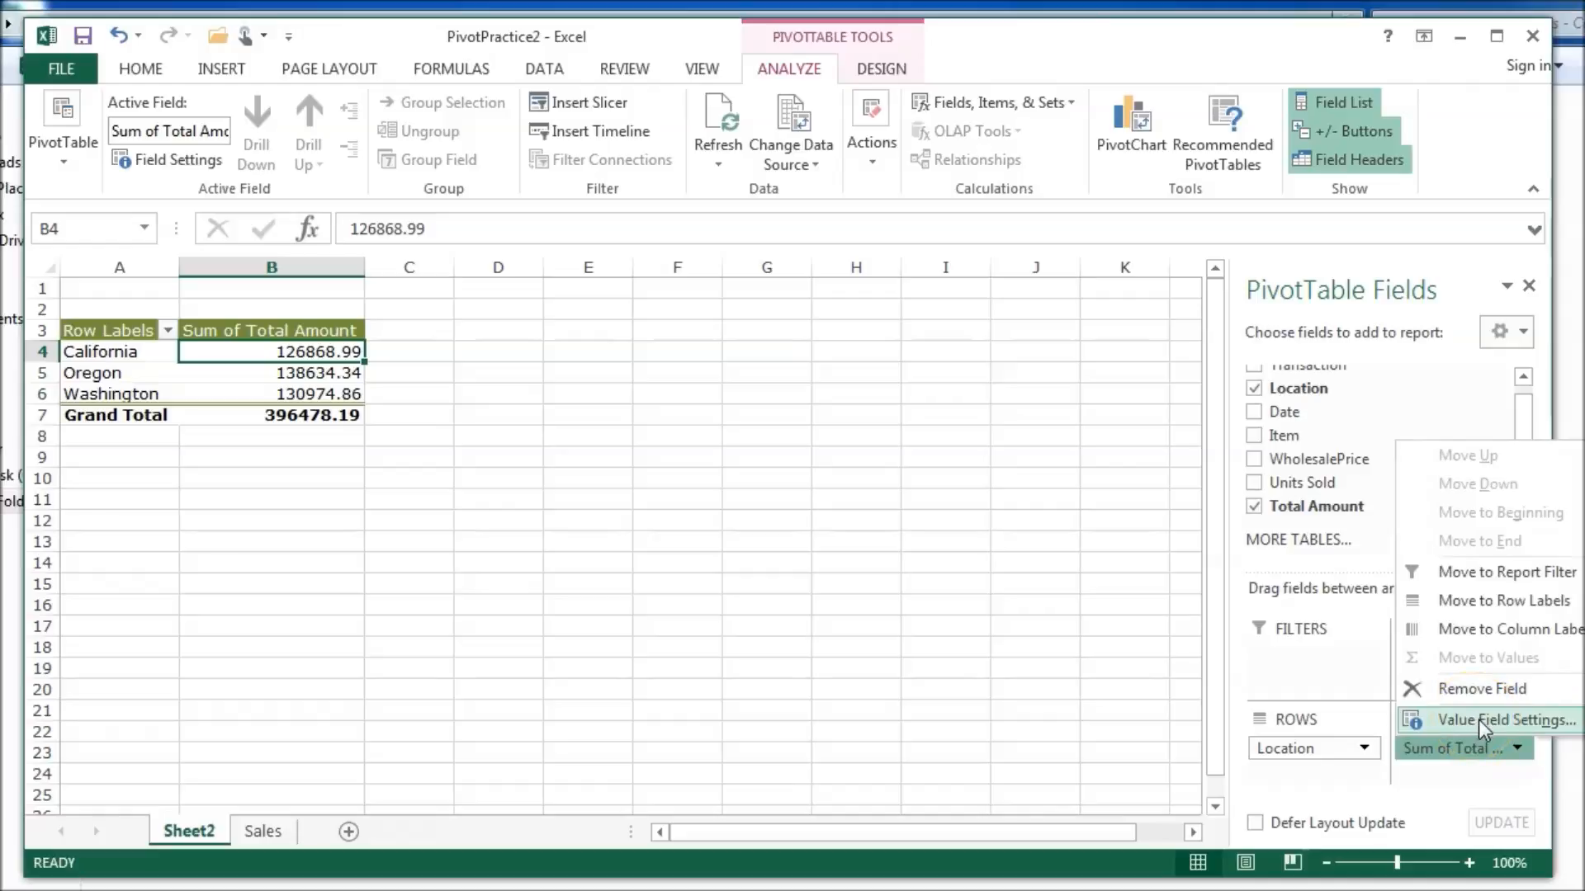
click(1478, 720)
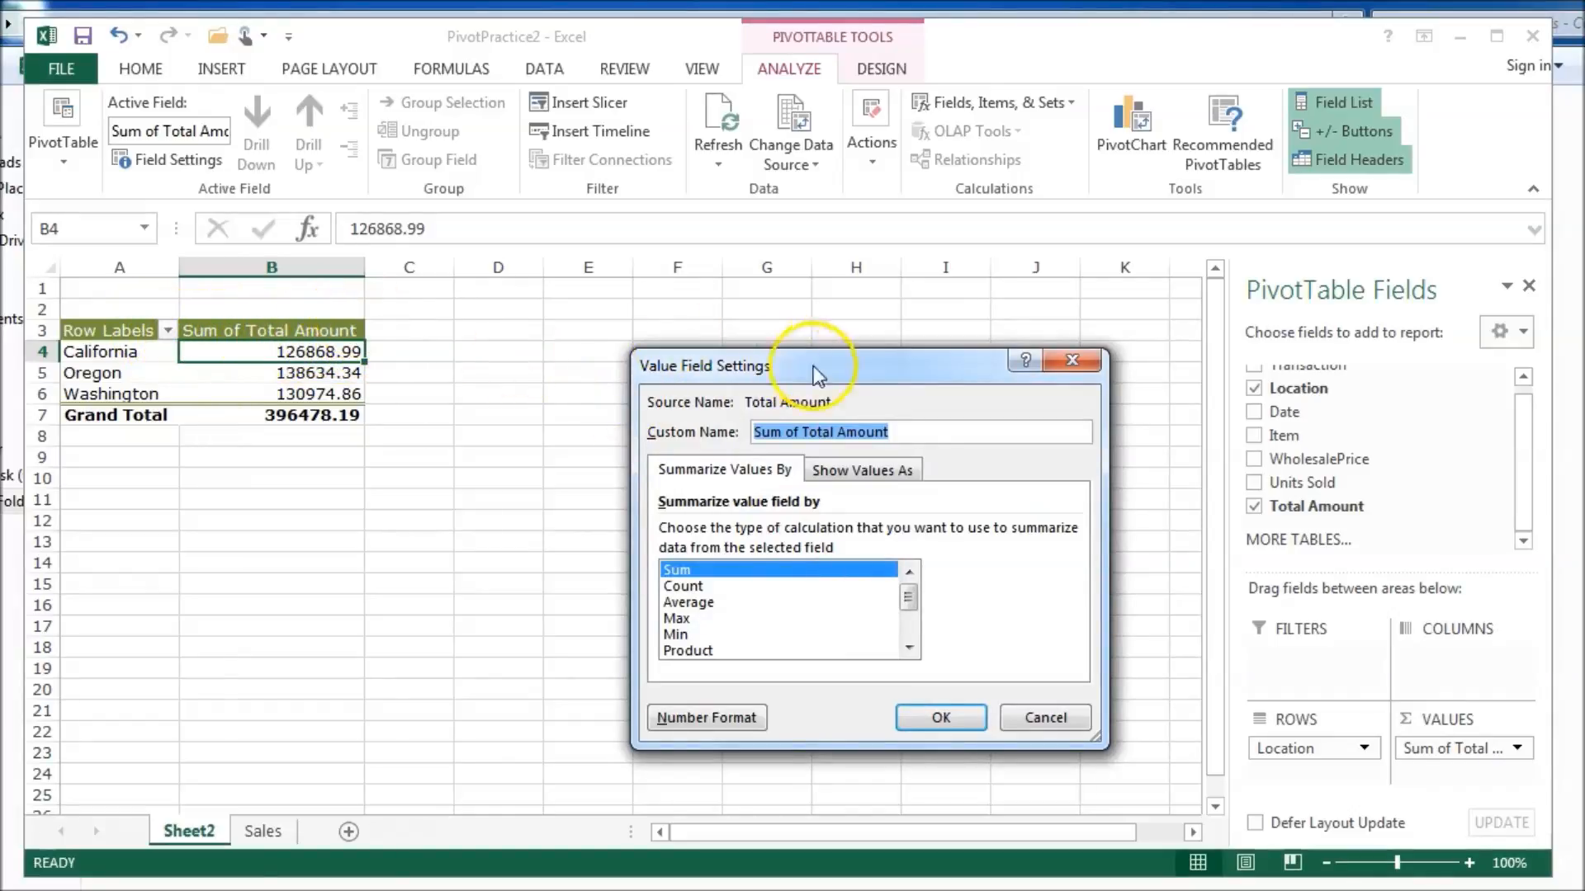
triple_click(918, 436)
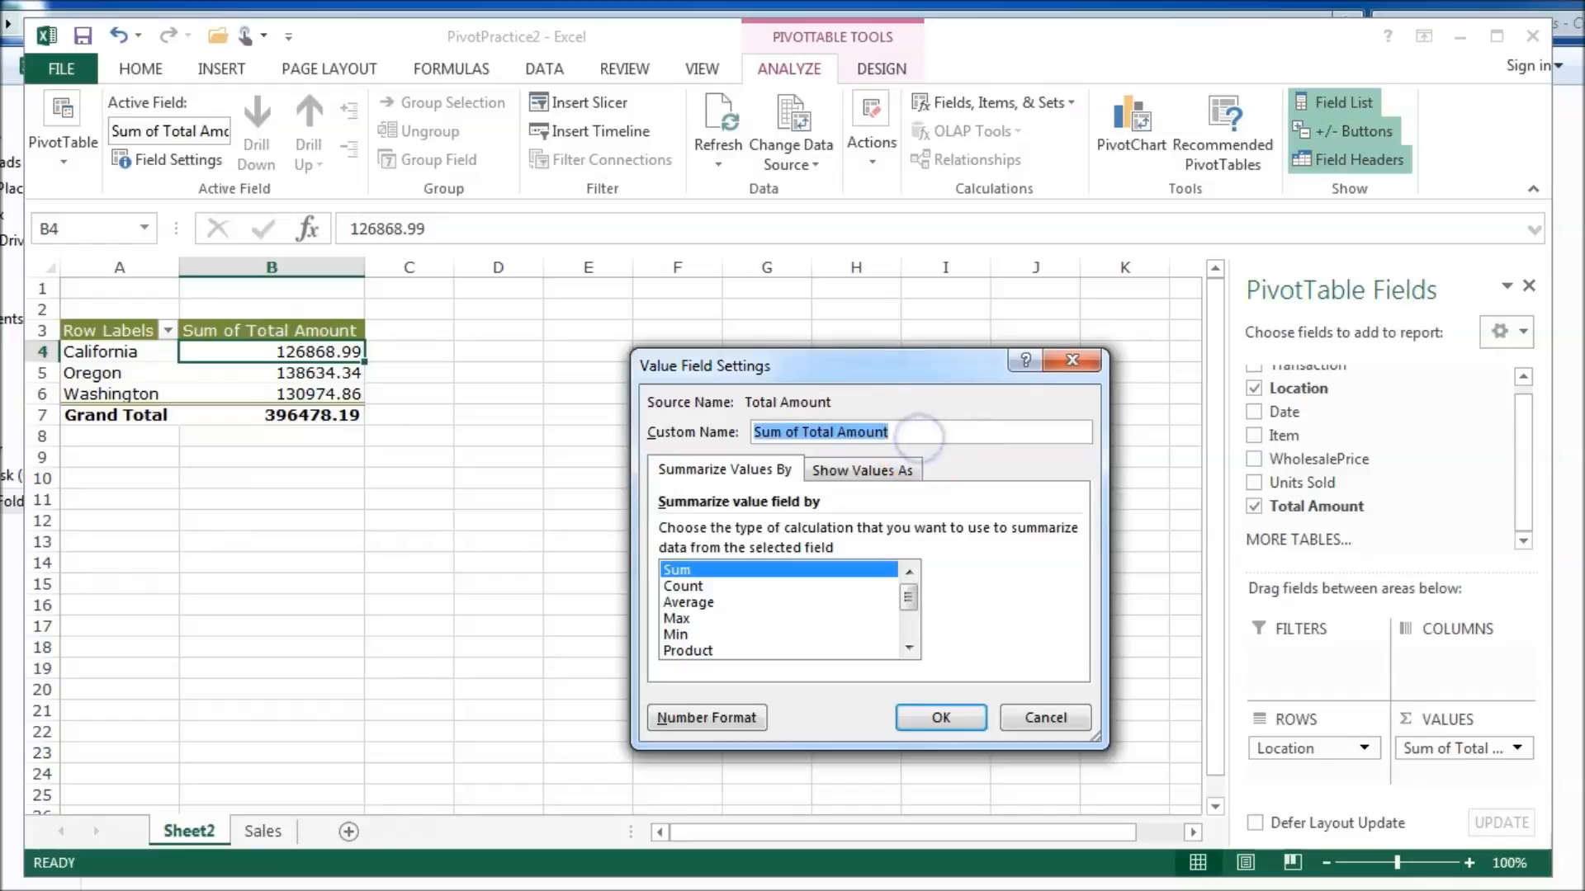
text(Amou)
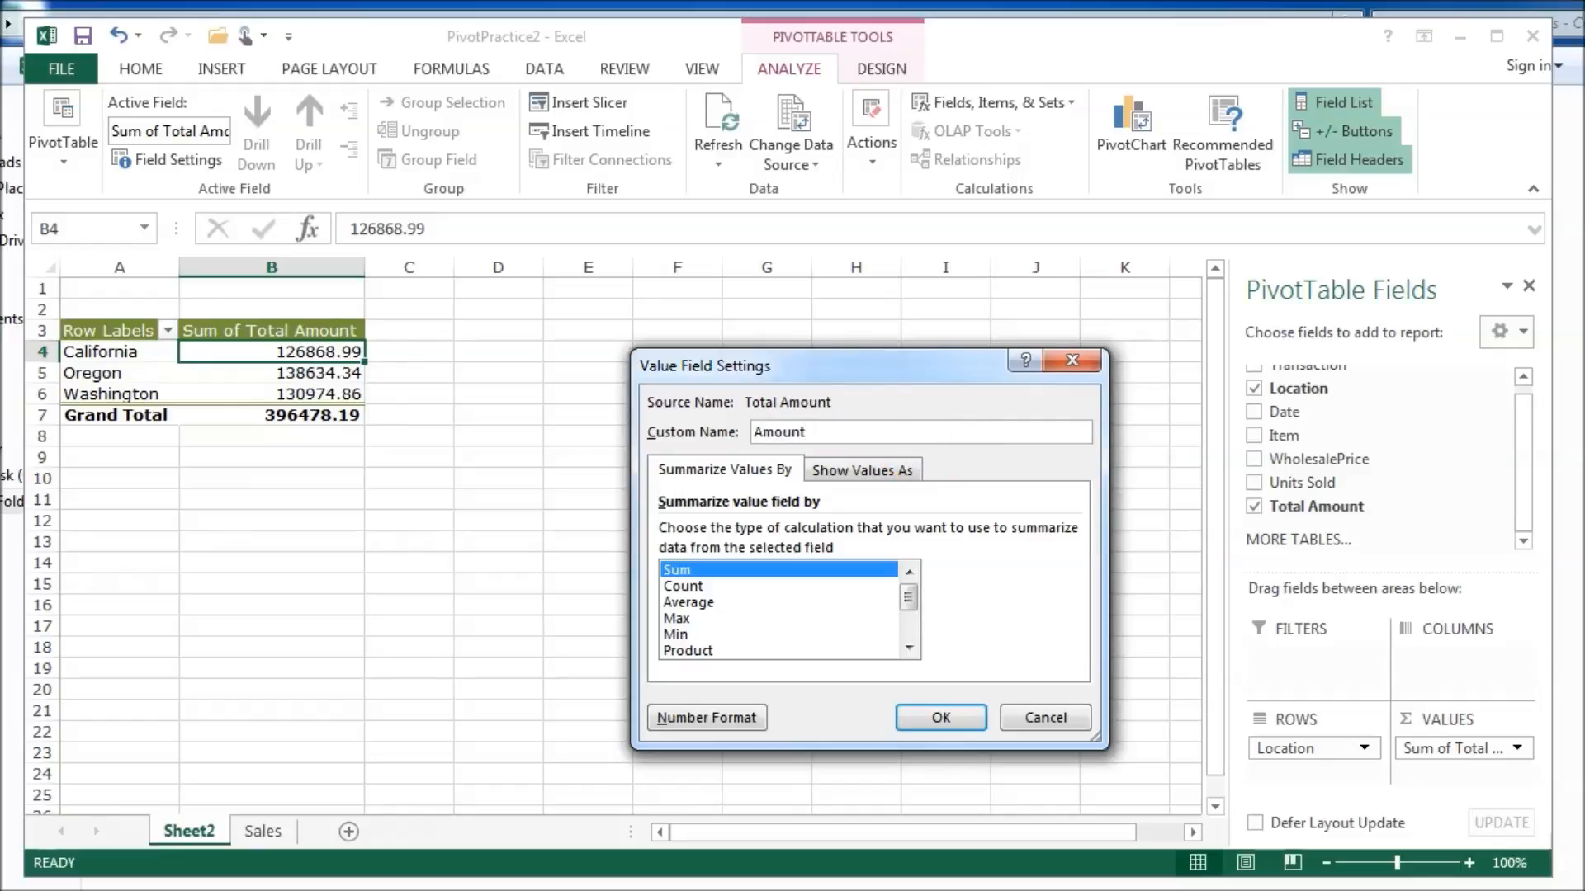
Step: Review the value display options, format the value field as Currency with two decimals and a $ symbol, and apply the field settings
click(833, 471)
click(732, 537)
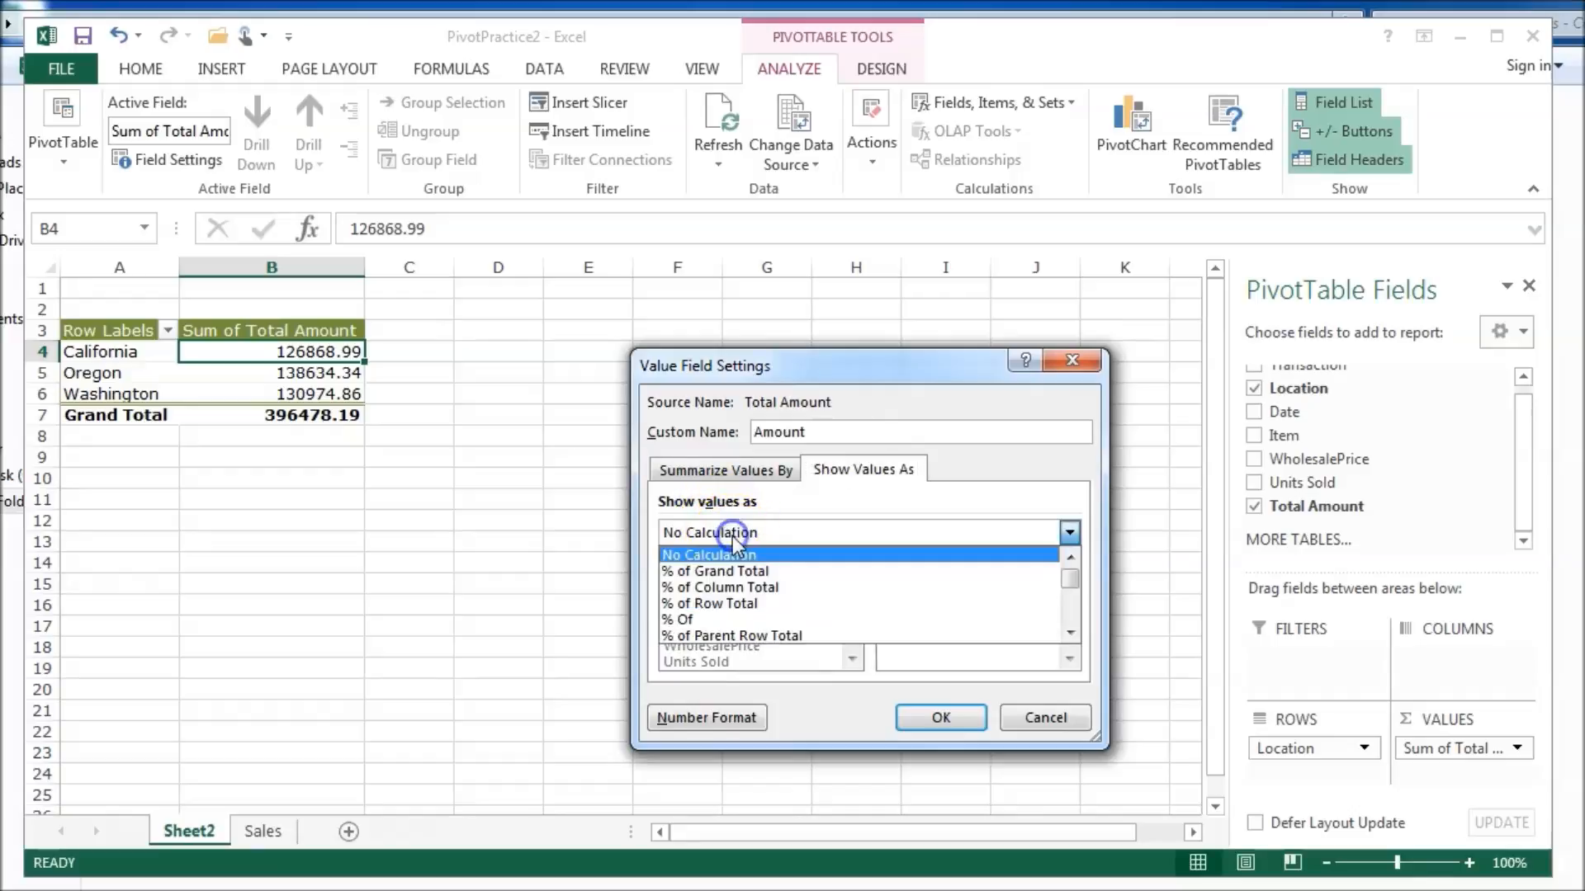
click(700, 473)
click(726, 716)
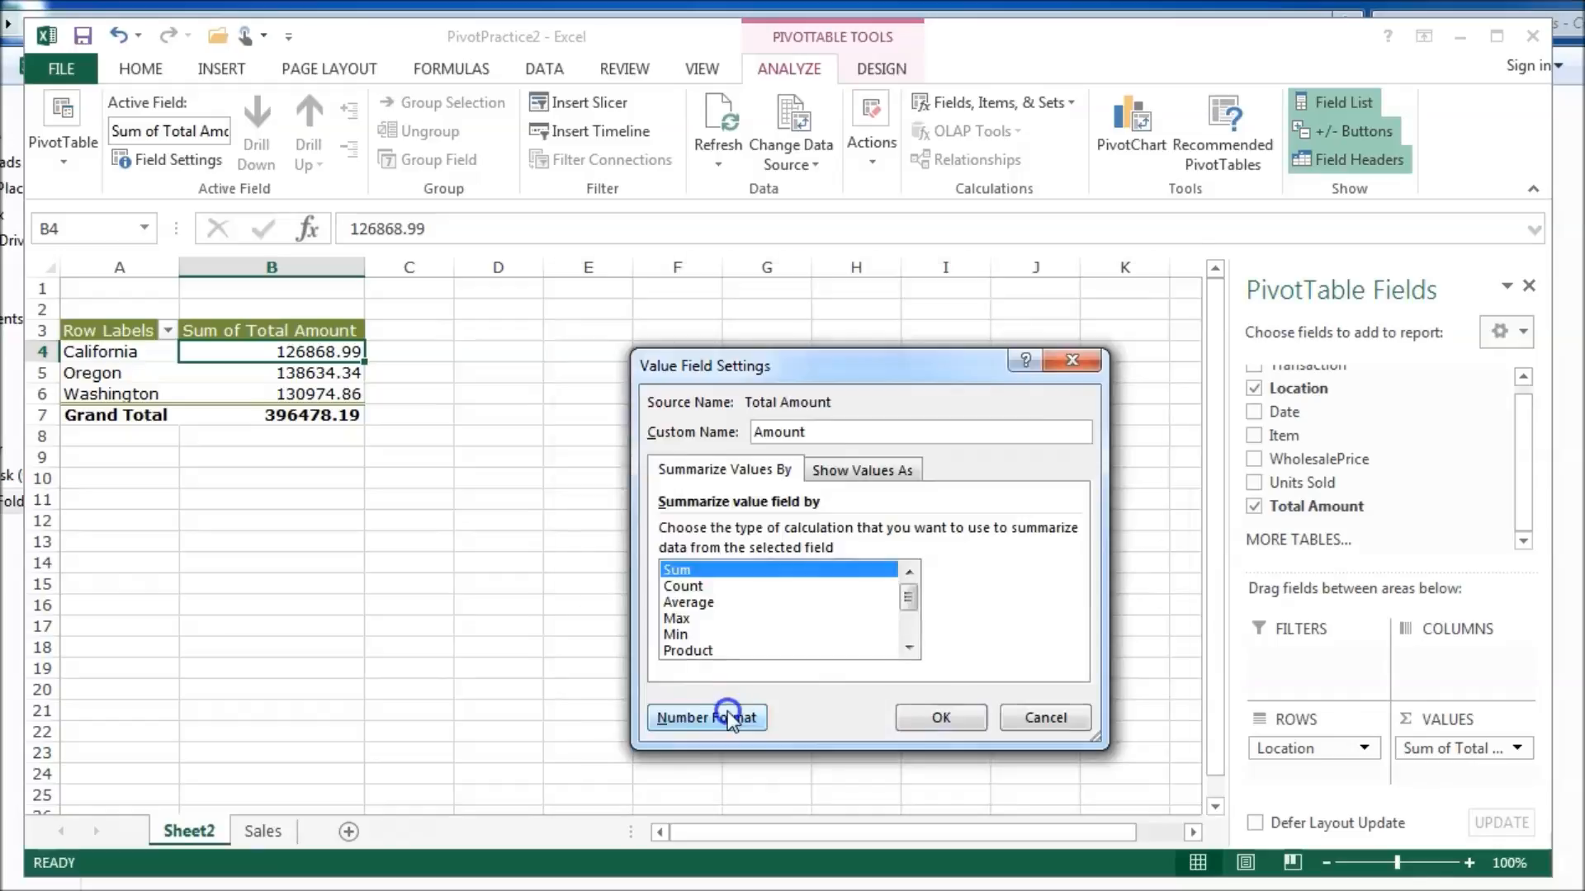
click(604, 404)
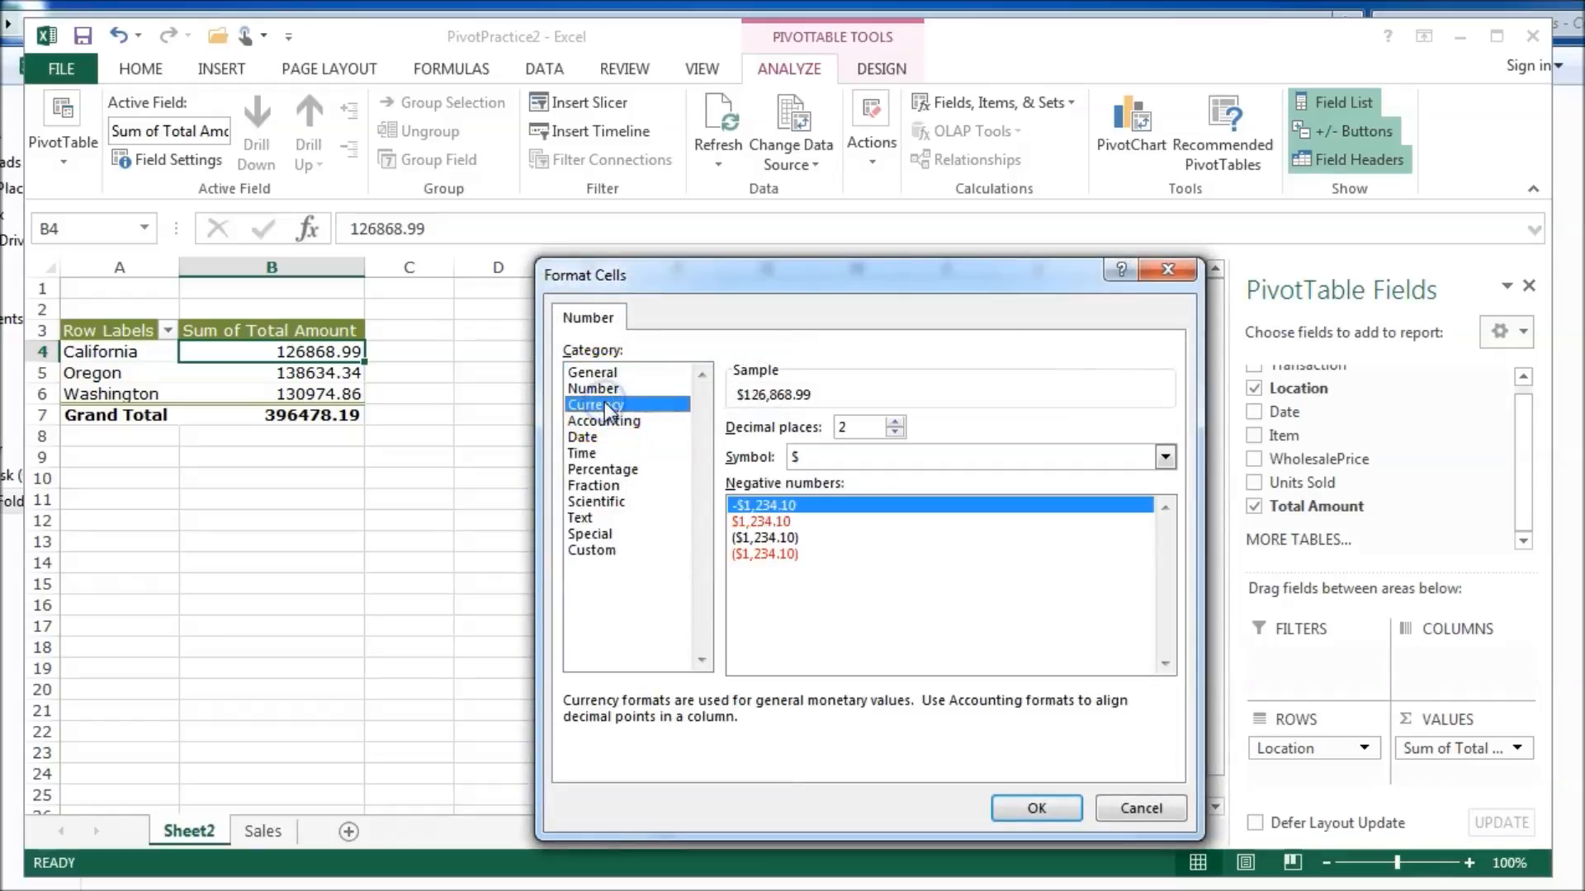
click(1008, 809)
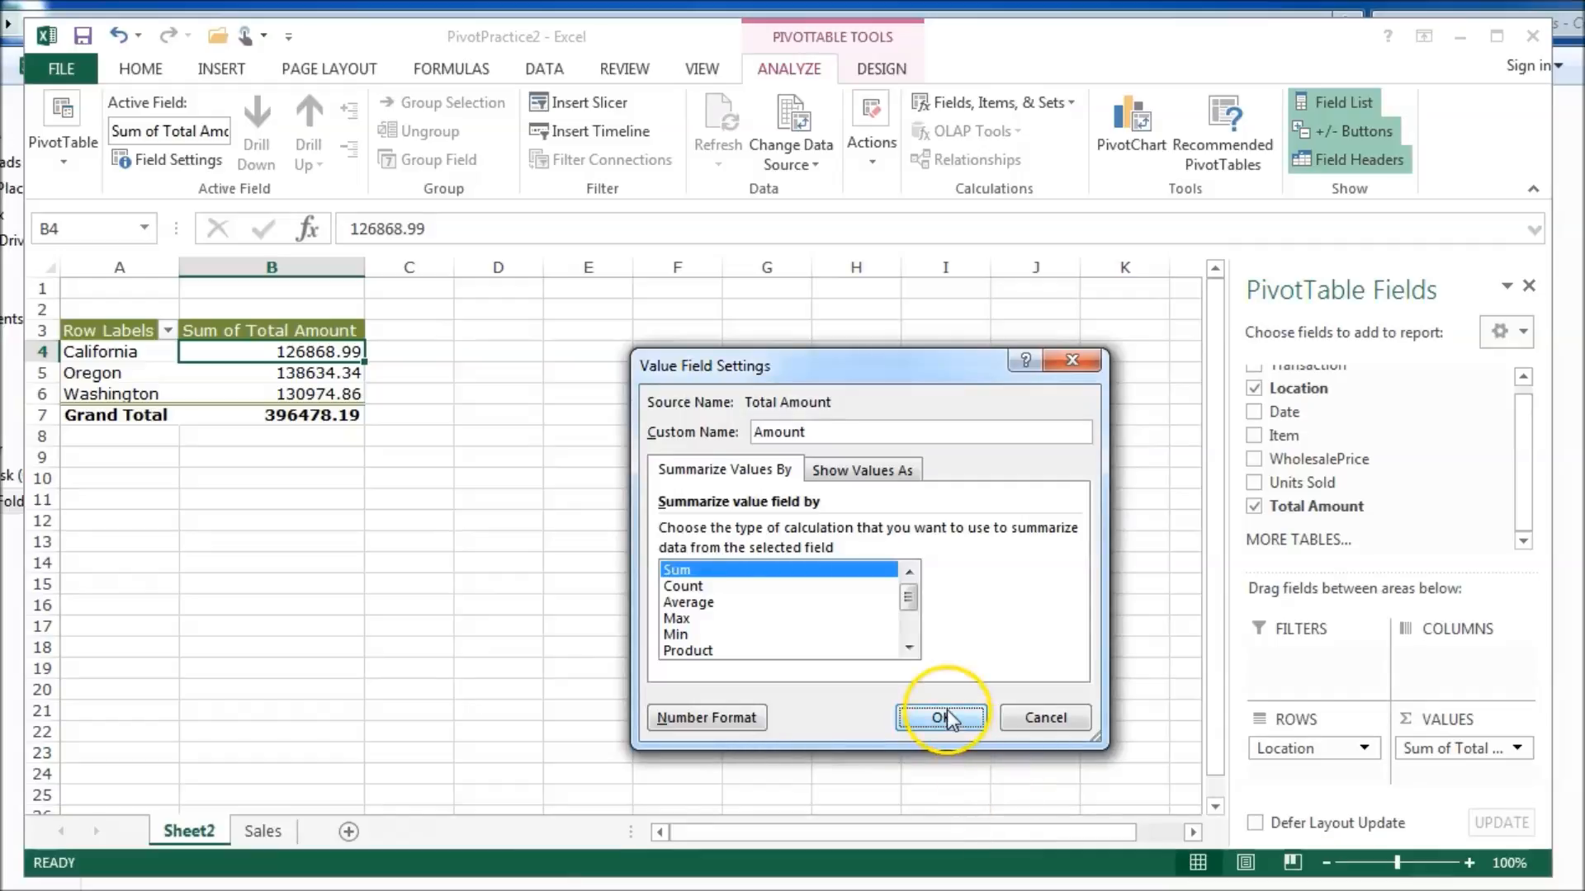
click(948, 715)
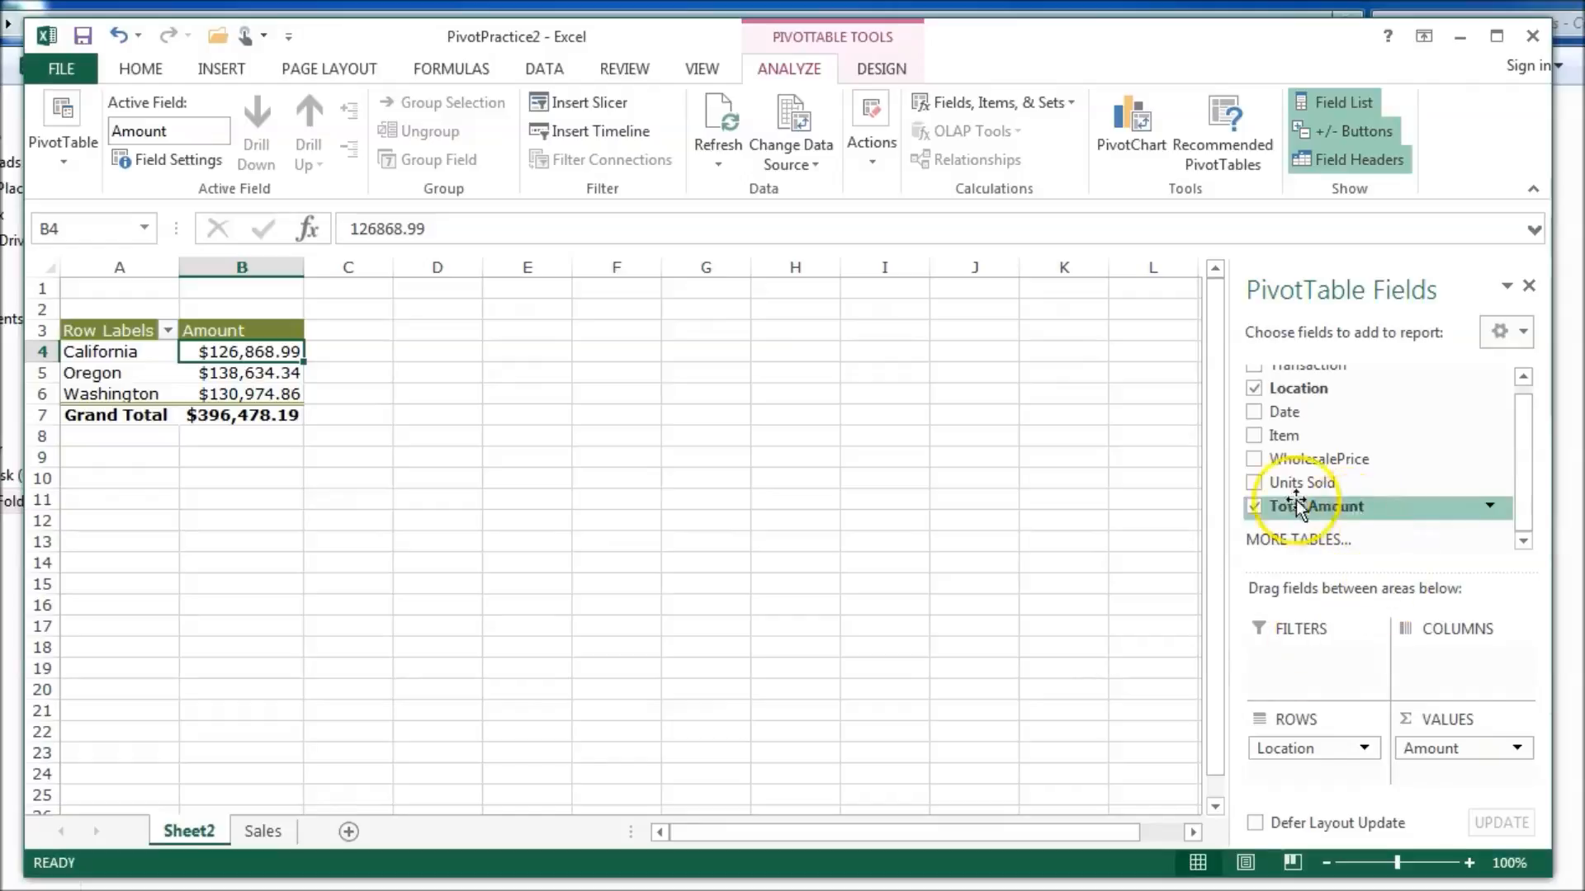
Step: Add Item as the PivotTable's column field and check California's amounts for each item
drag(1280, 440, 1408, 641)
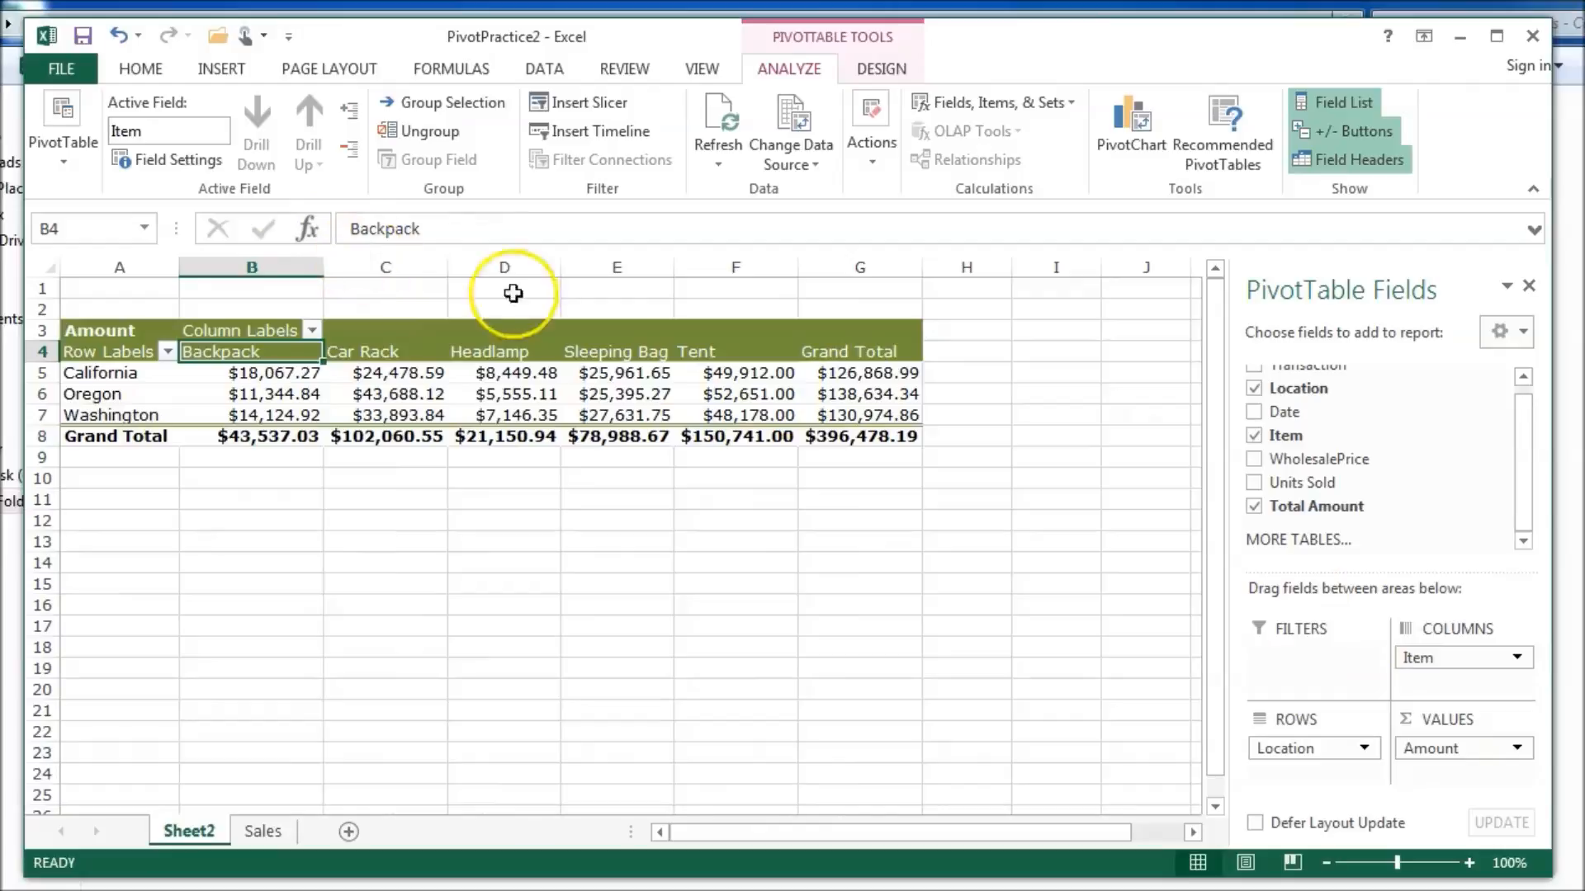
click(838, 377)
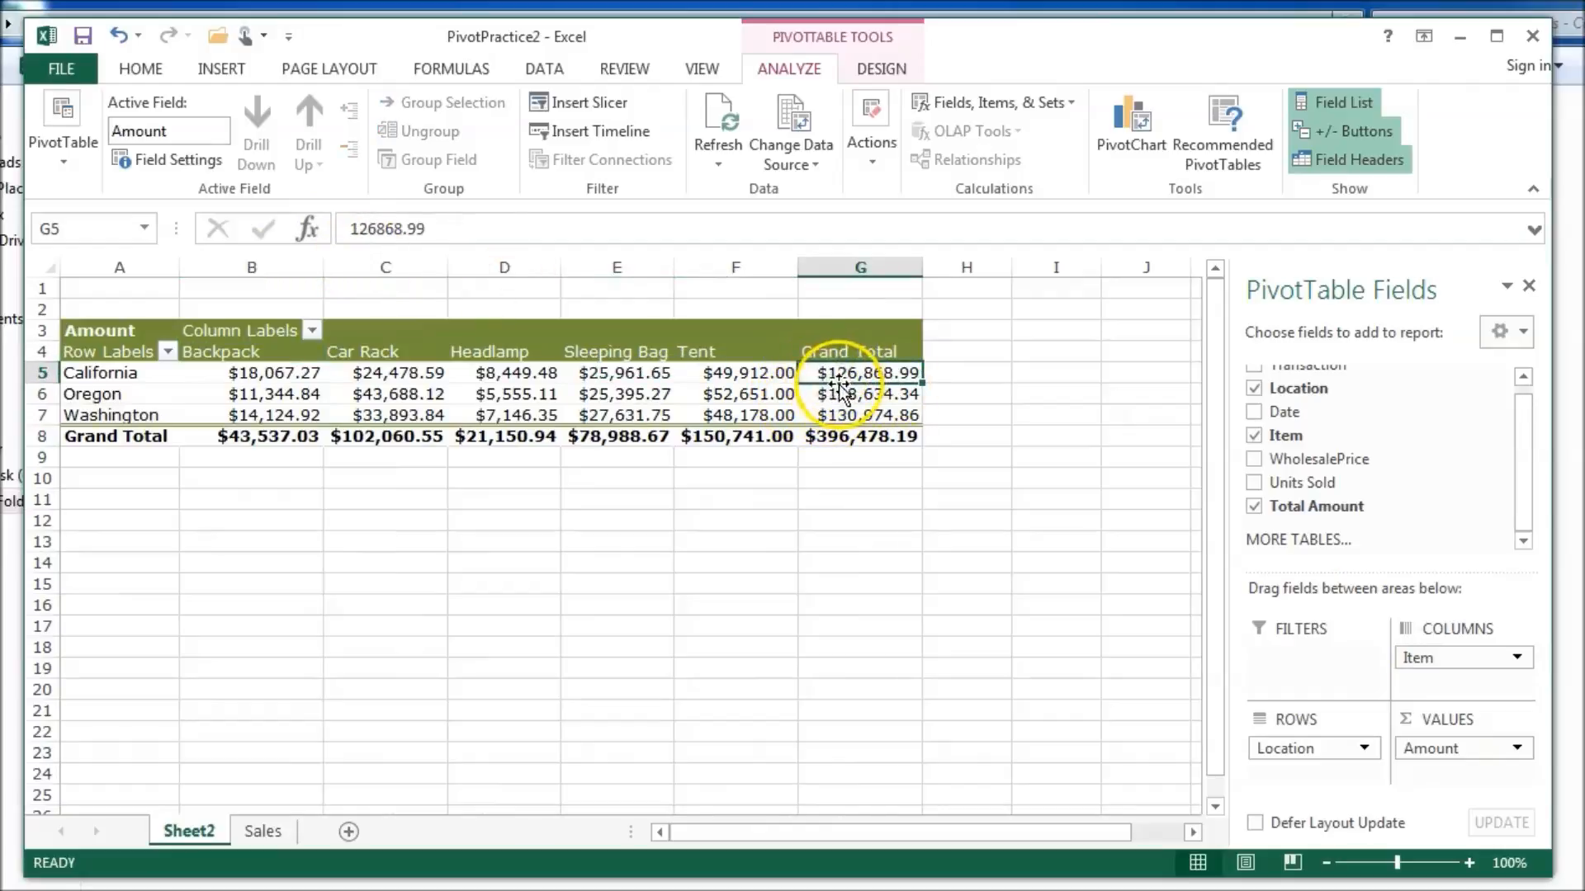
click(273, 373)
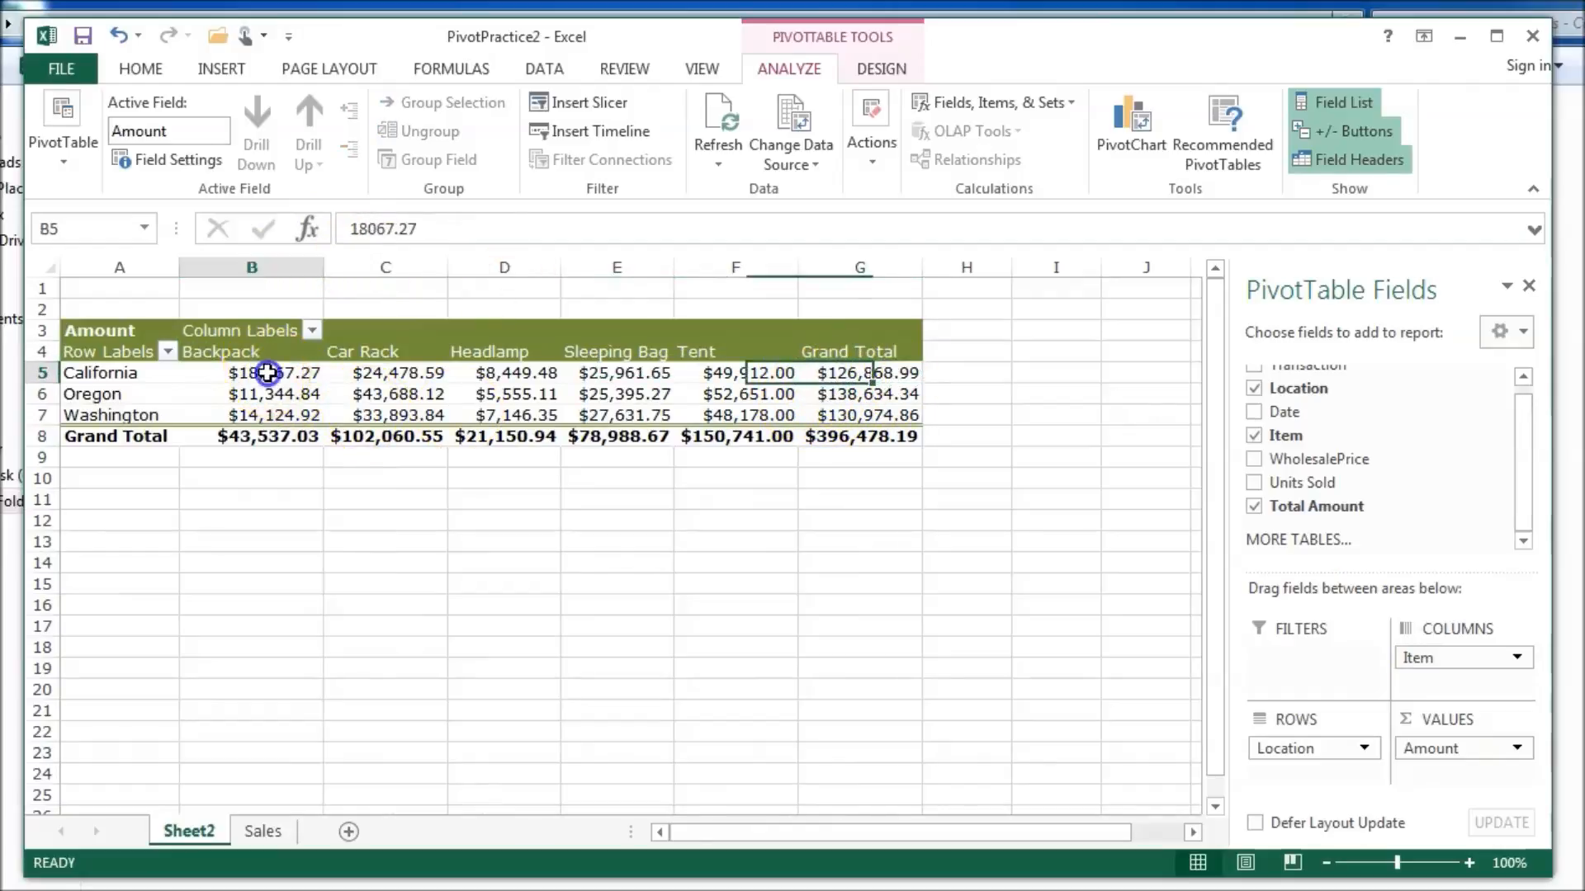
click(375, 373)
click(522, 372)
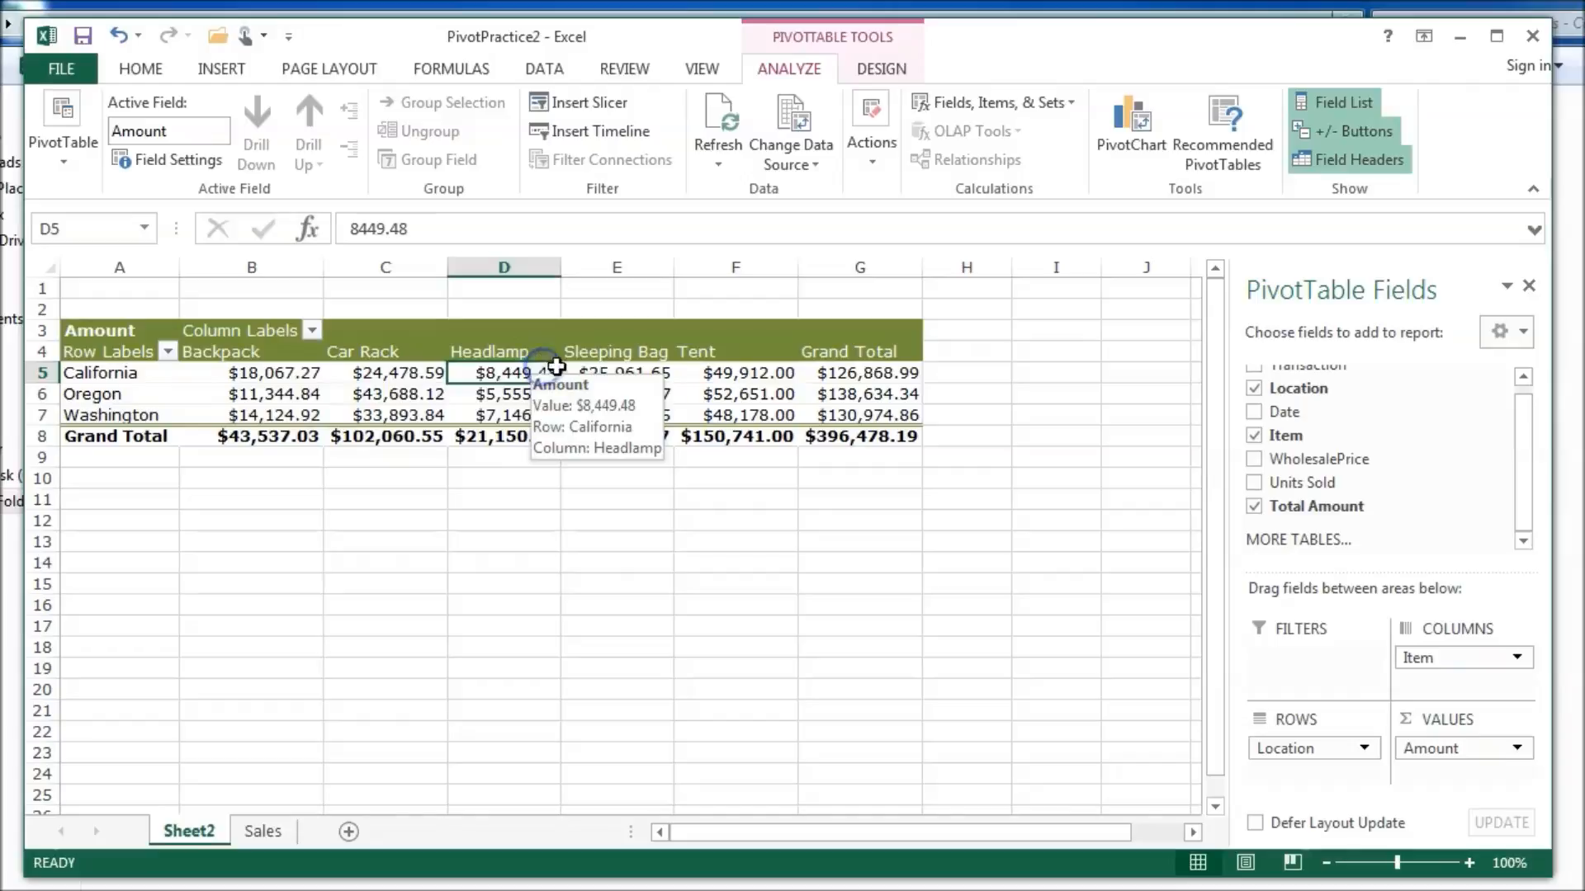
click(640, 380)
click(740, 381)
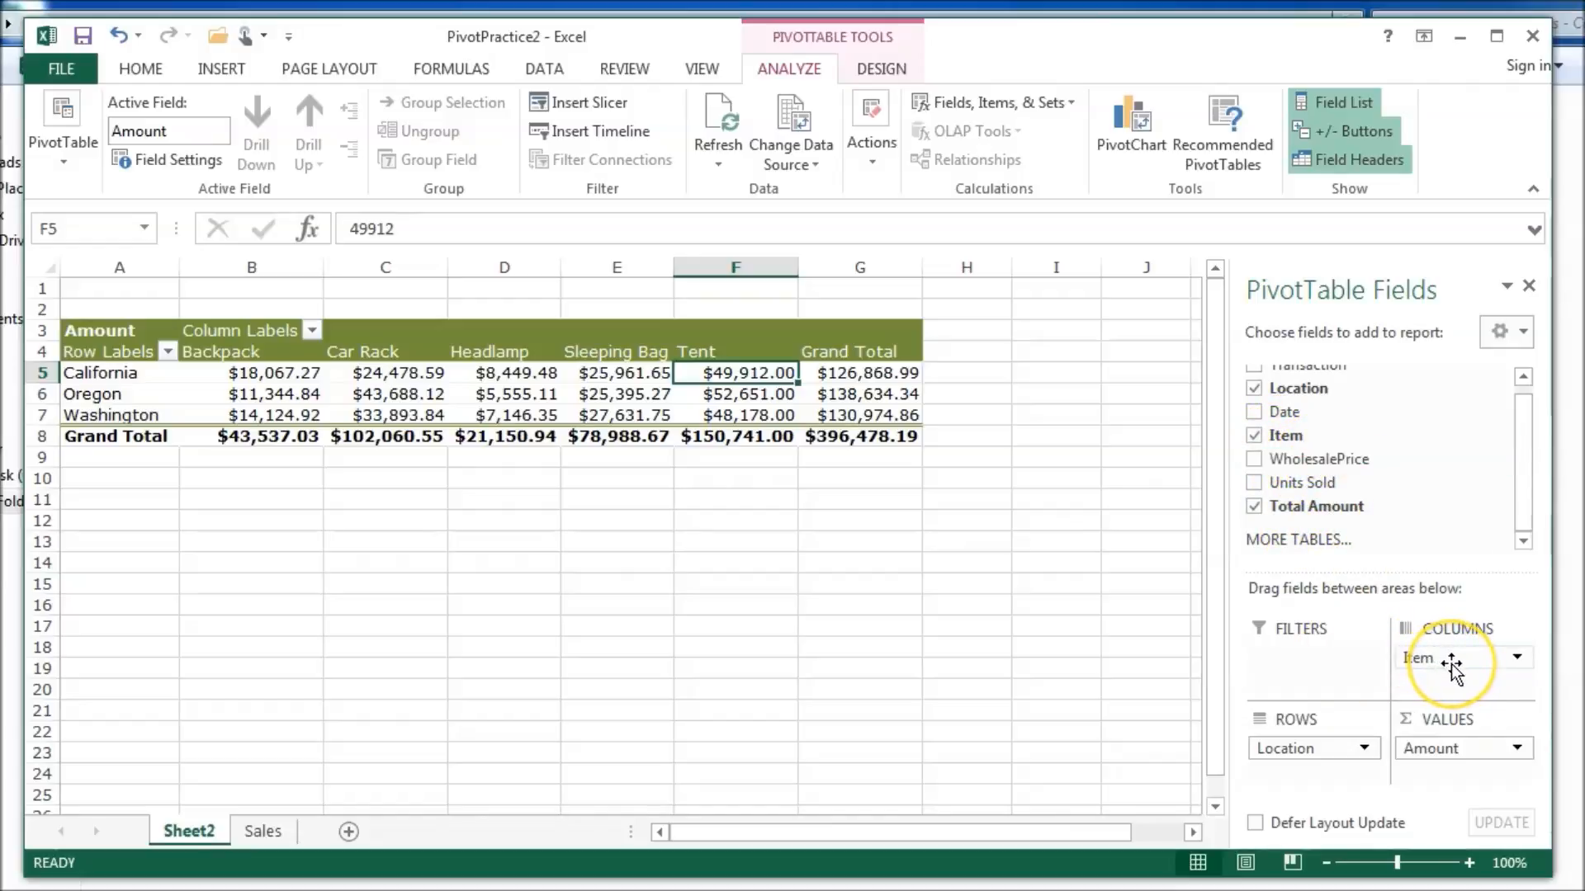
Step: Nest the Item field beneath Location in the rows, review the item labels, and return Item to the columns
drag(1455, 665, 1339, 780)
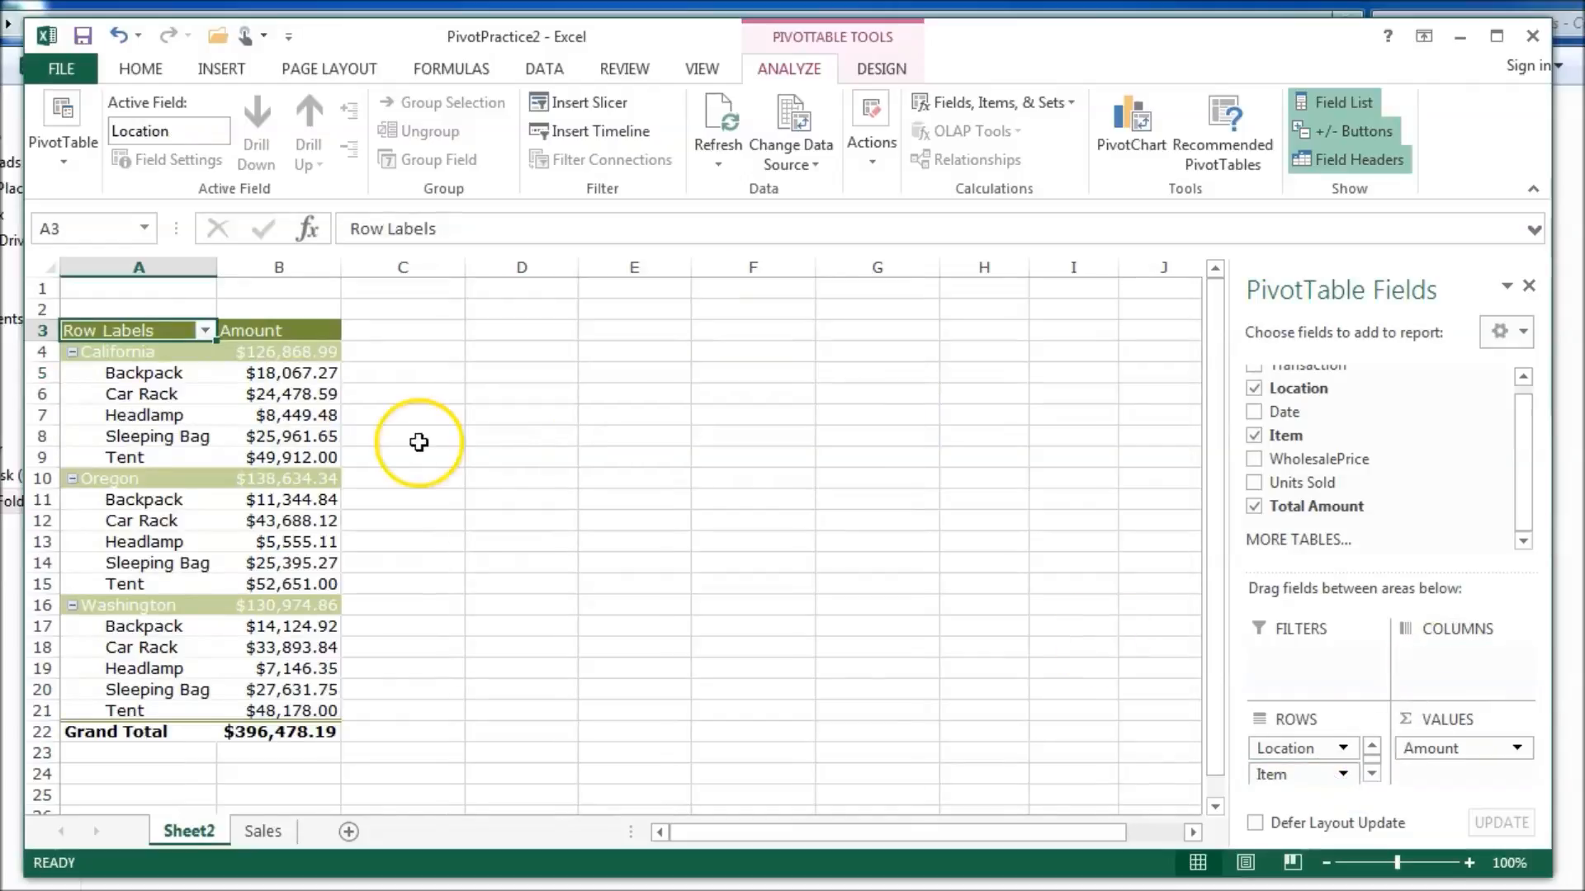
click(178, 364)
click(165, 415)
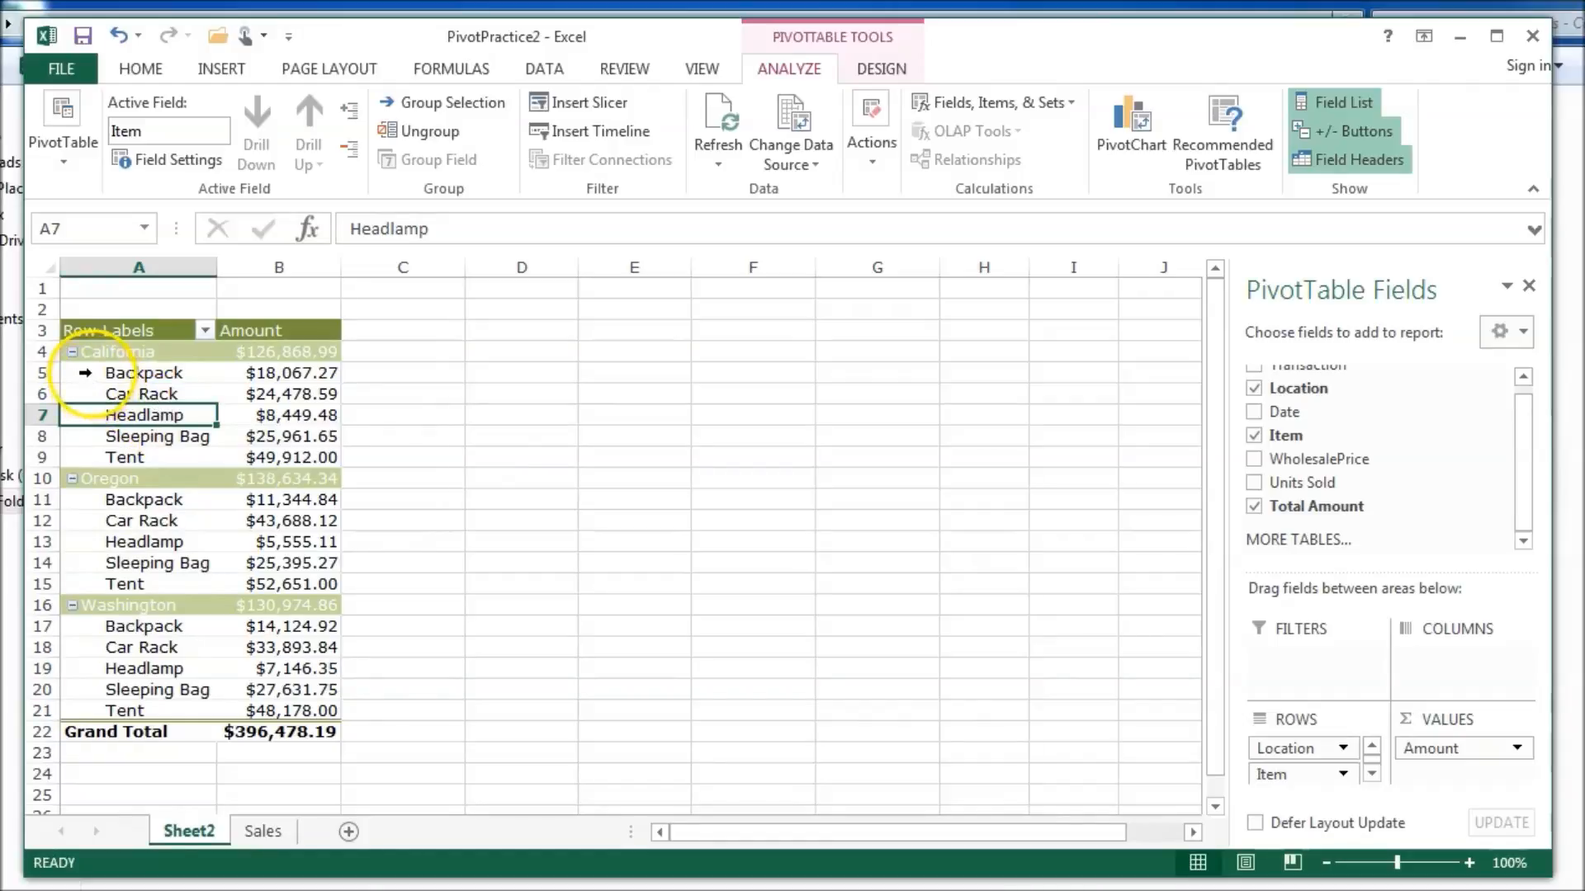
click(119, 373)
click(134, 417)
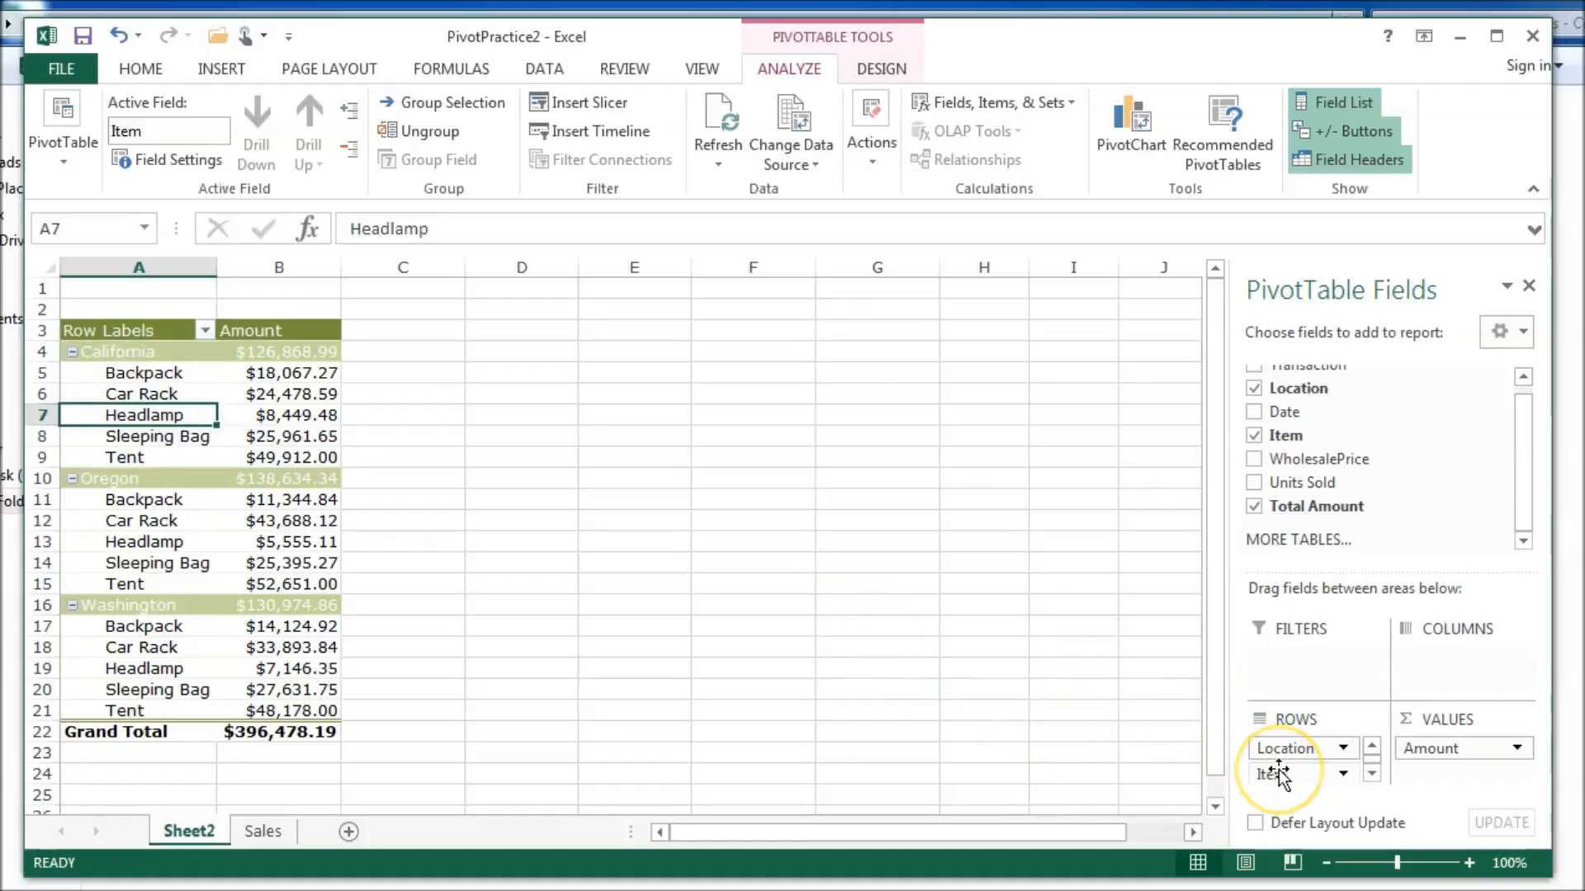
drag(1278, 778, 1428, 672)
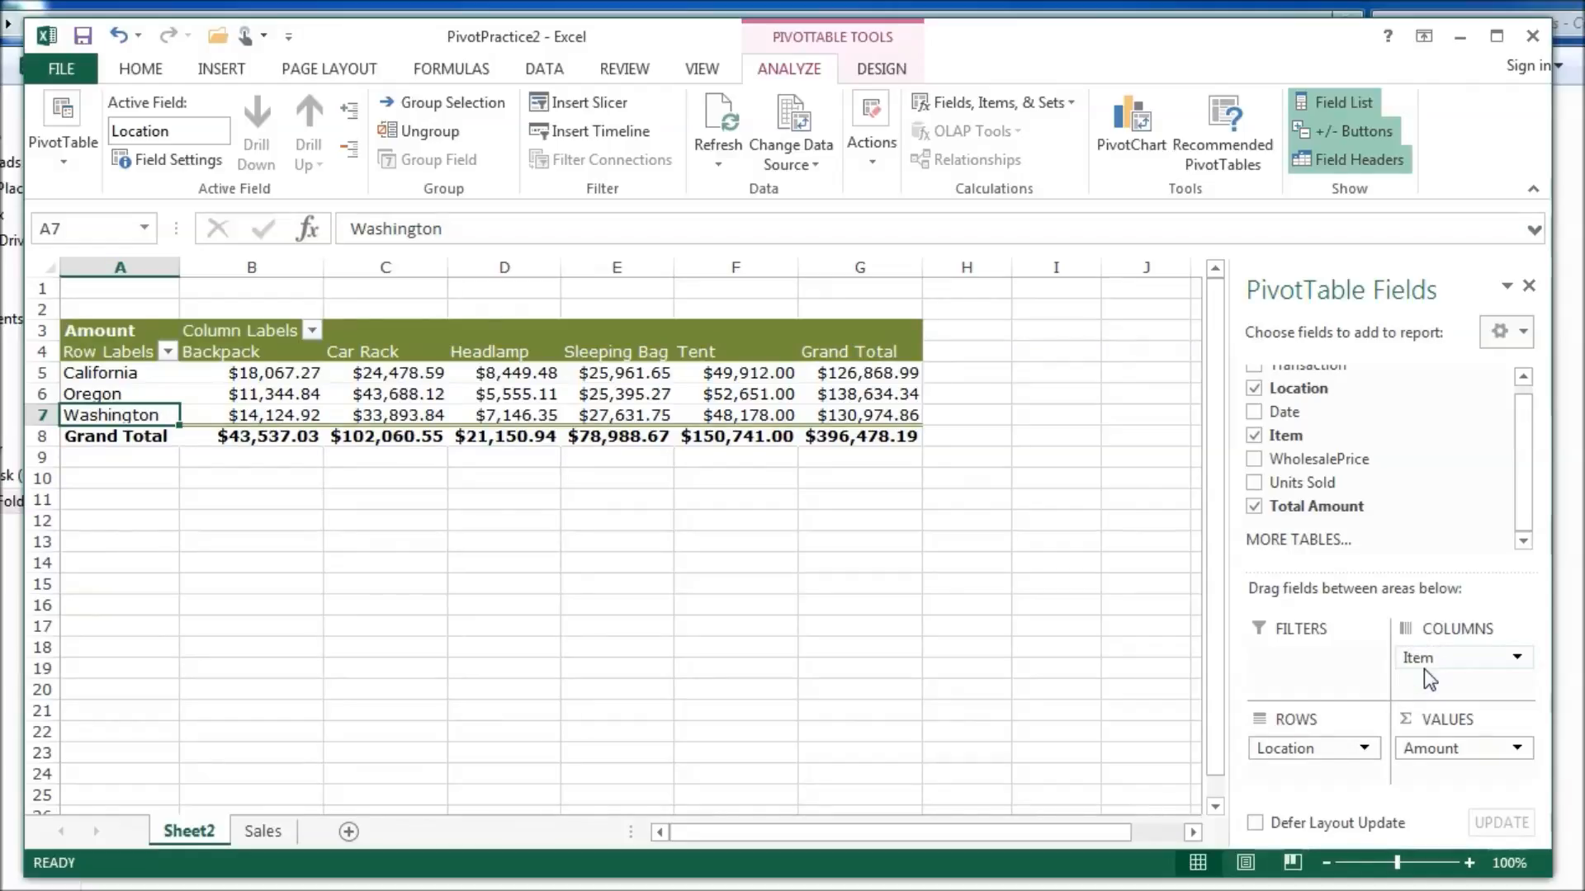
Step: Move the Item field to the report filter and filter the PivotTable to Car Rack
drag(1423, 669, 1286, 661)
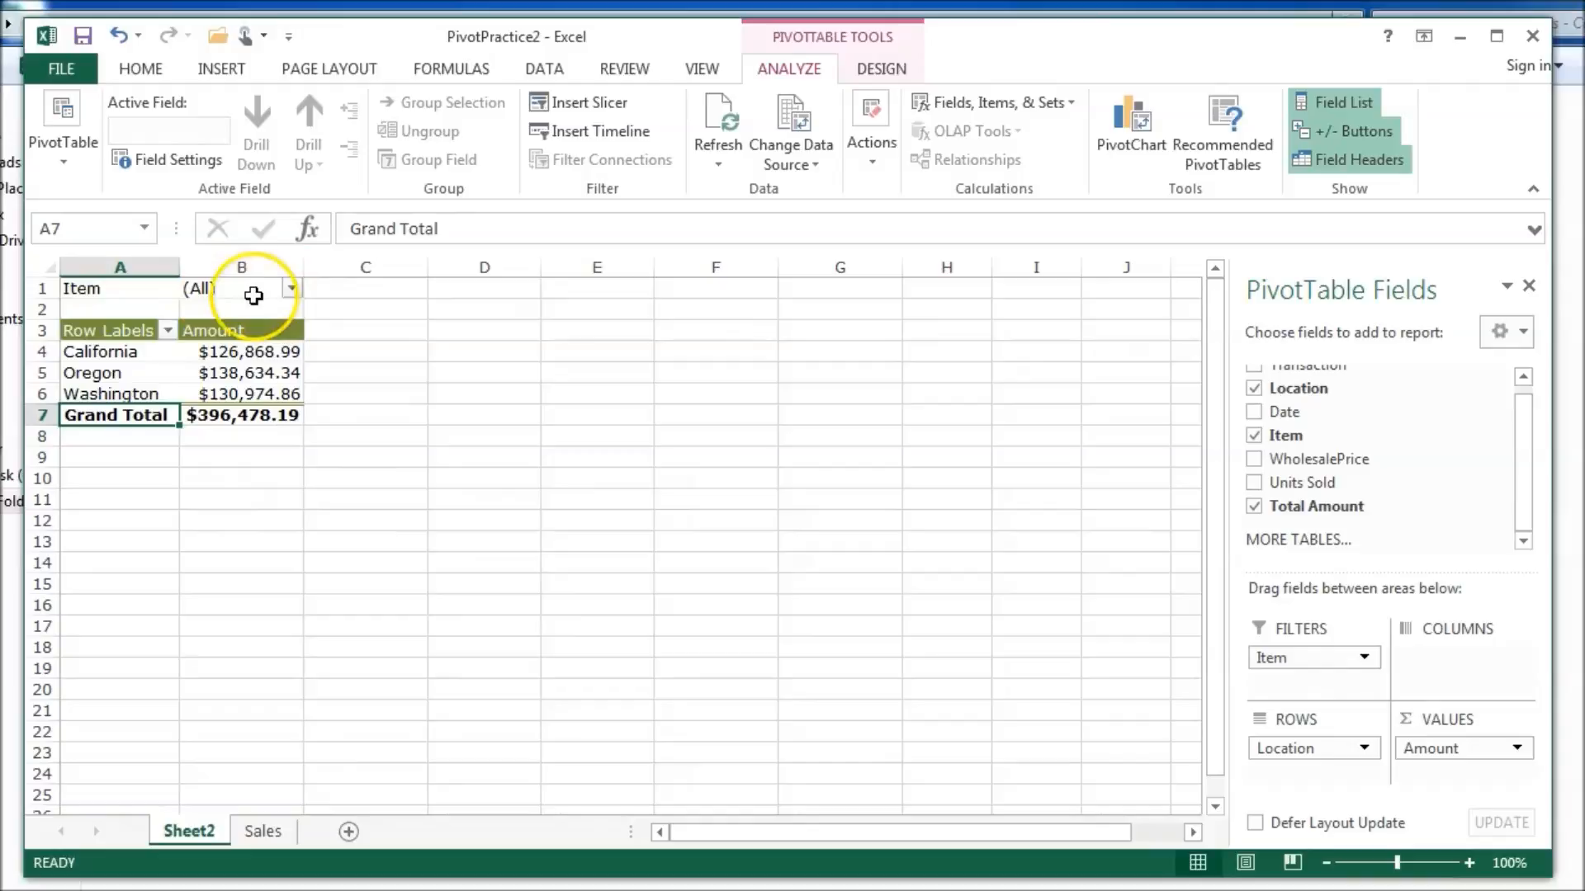
click(292, 288)
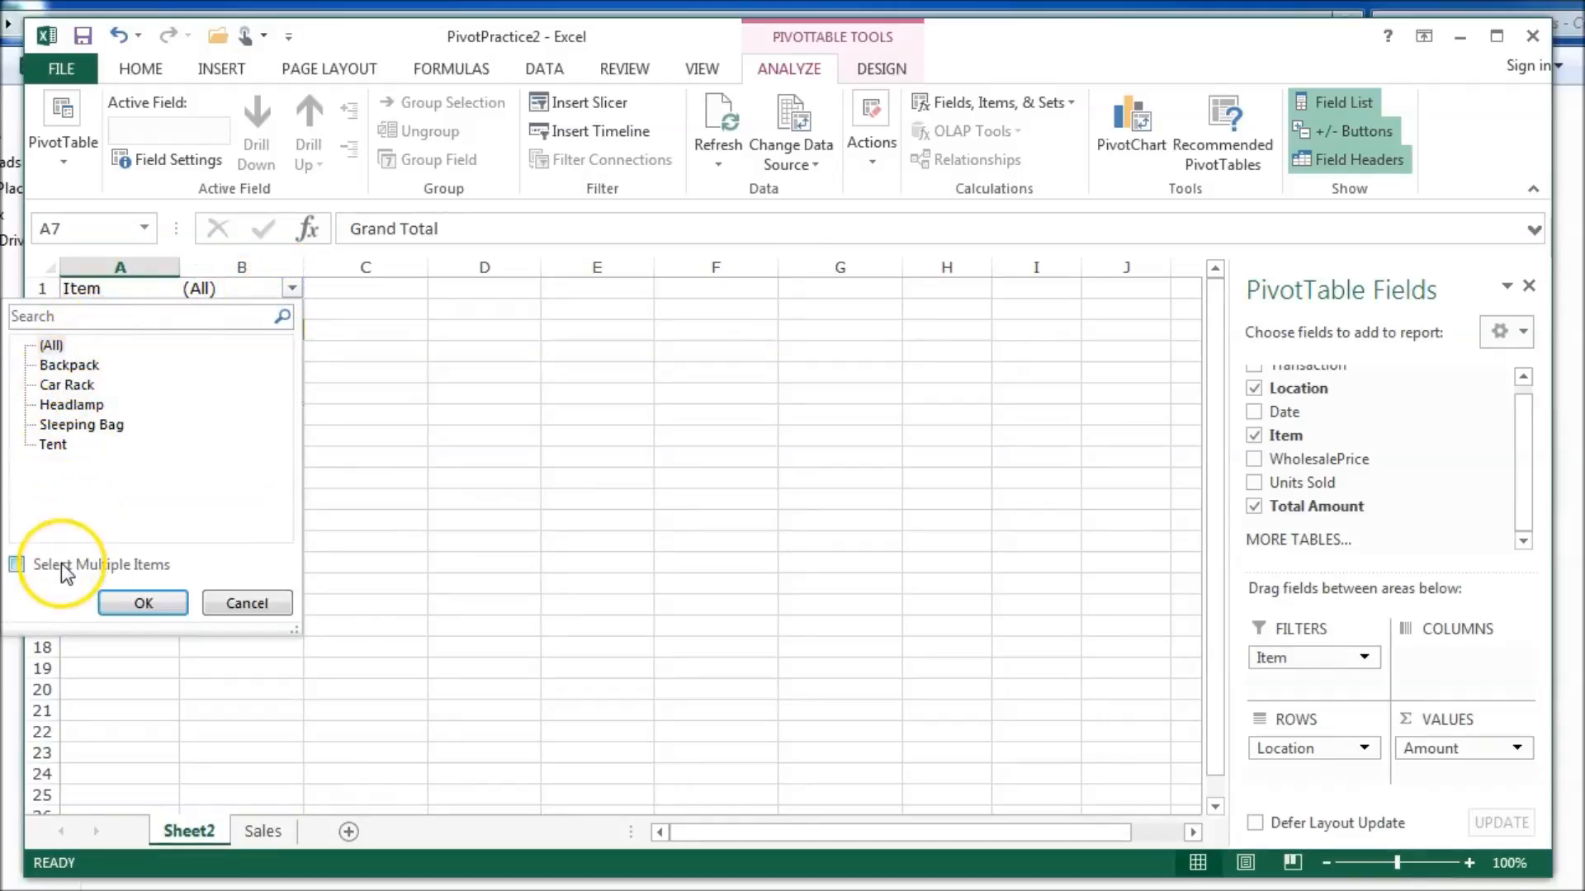
click(66, 384)
click(142, 605)
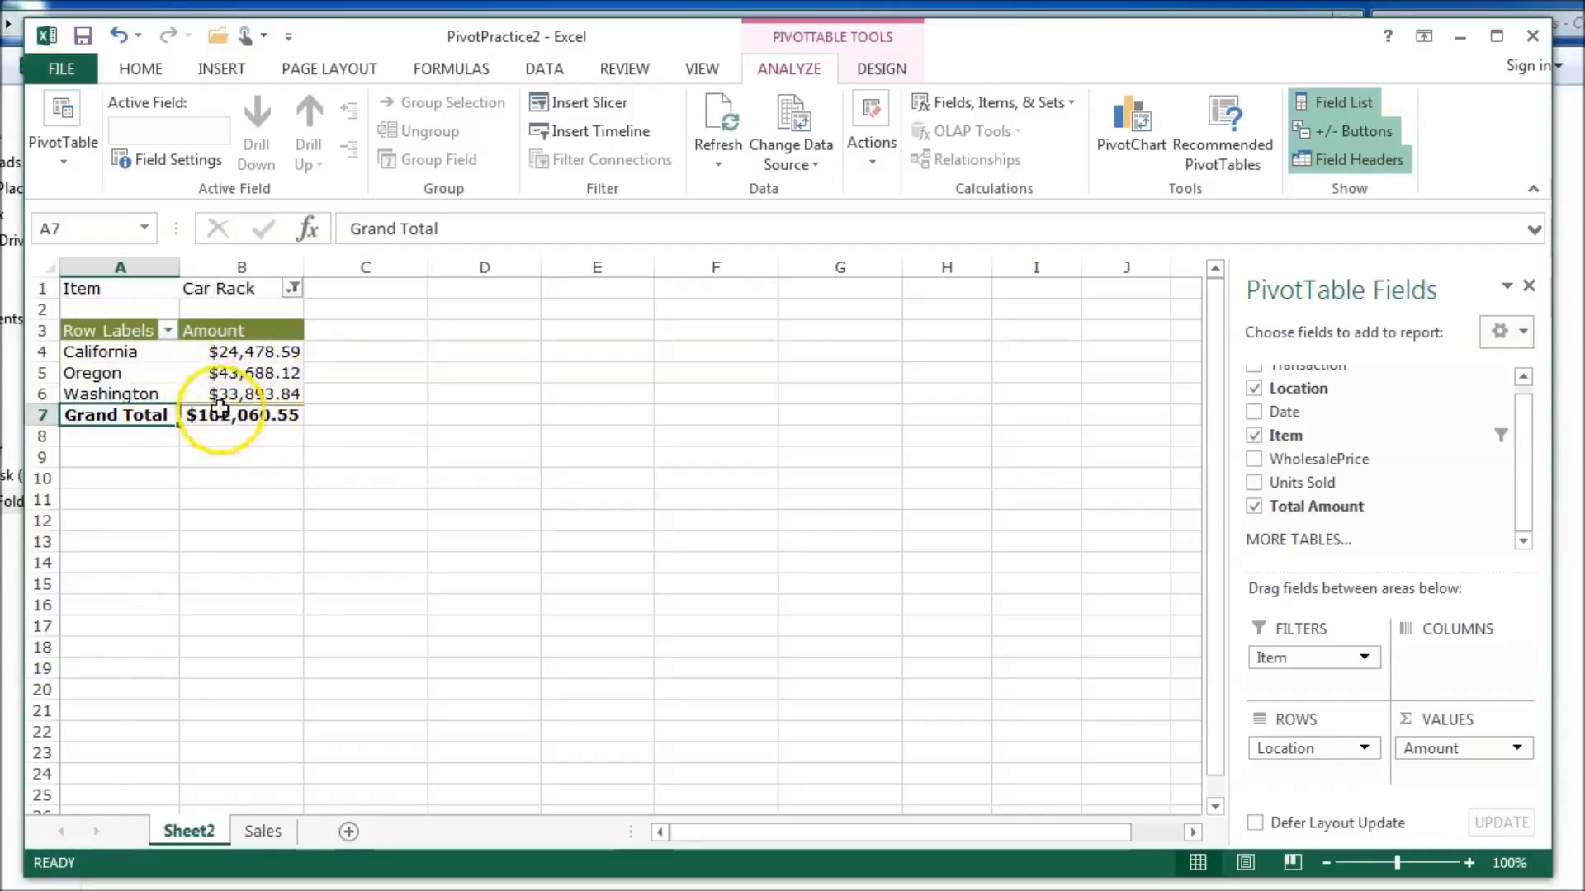
Step: Reset the Item report filter to all items and move the Item field back to the columns
click(193, 287)
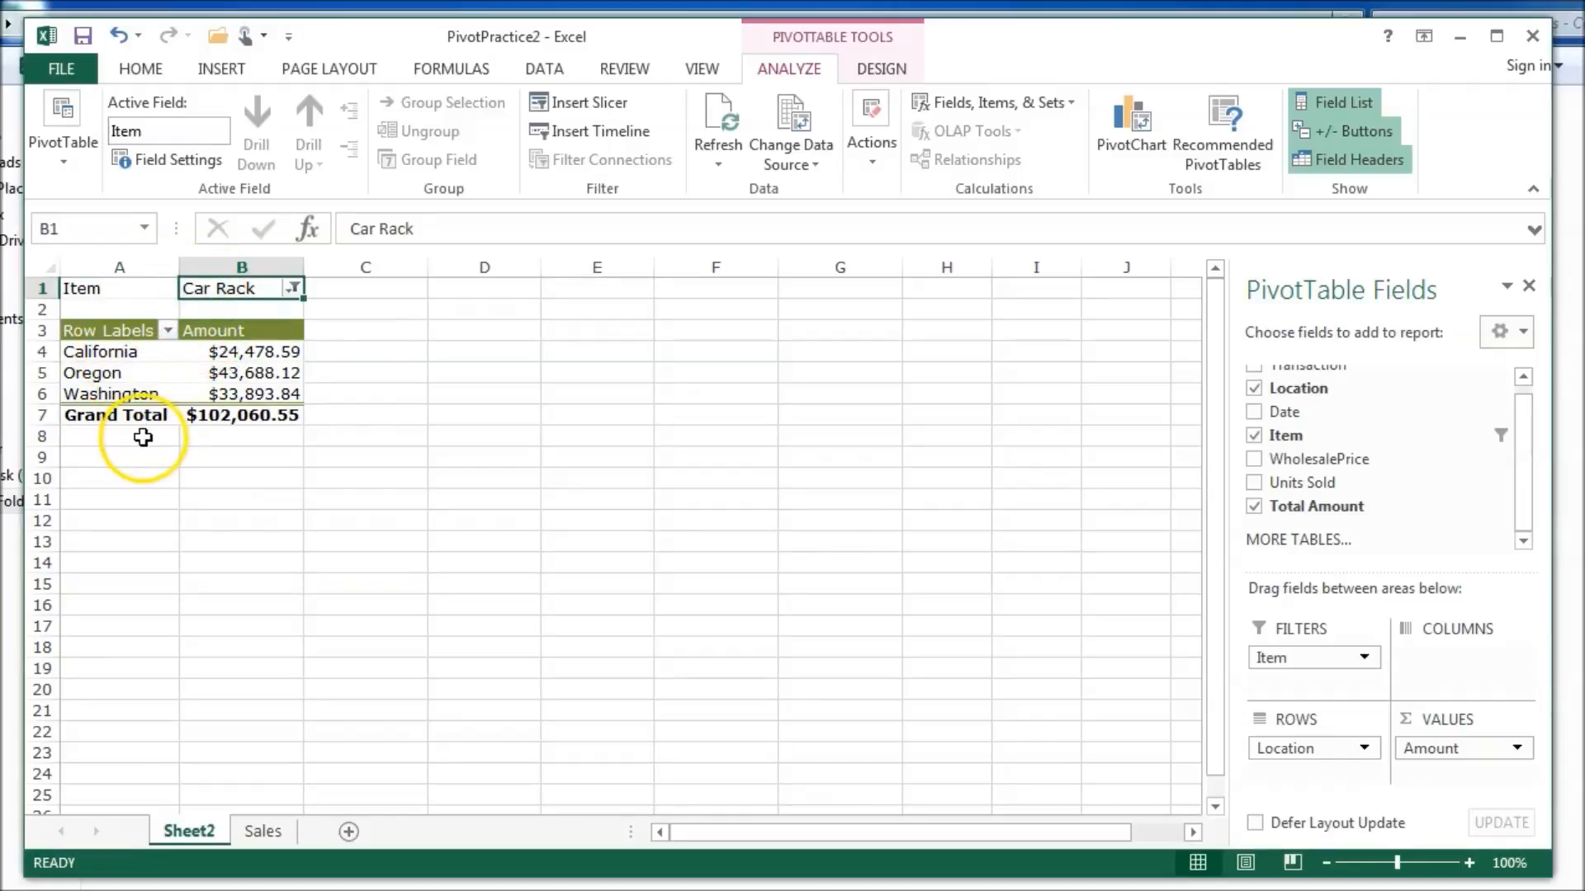
click(293, 288)
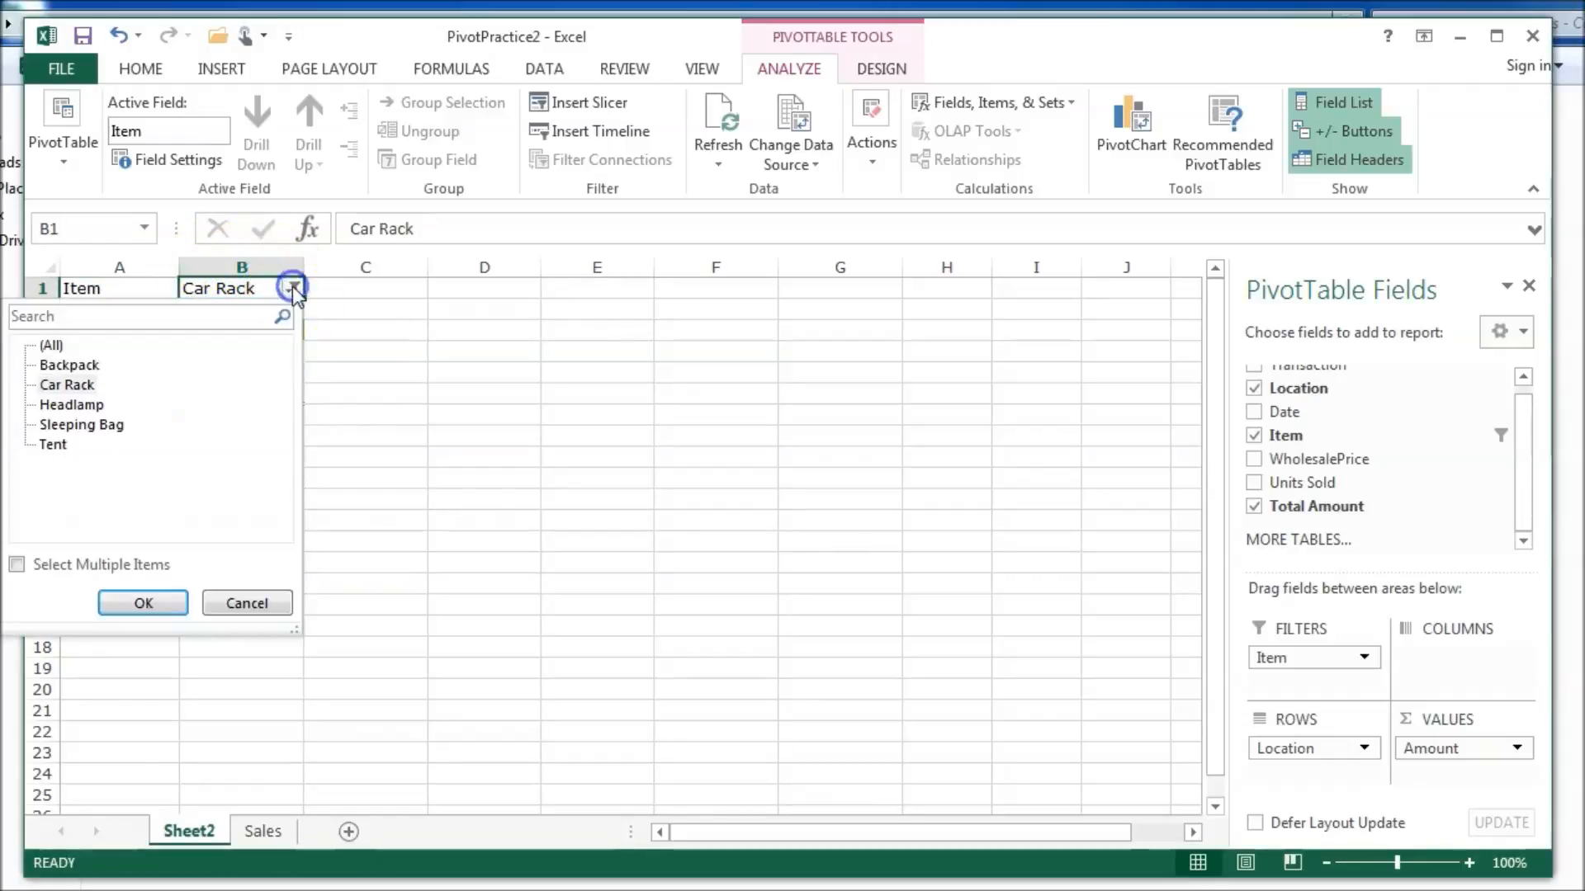
click(51, 345)
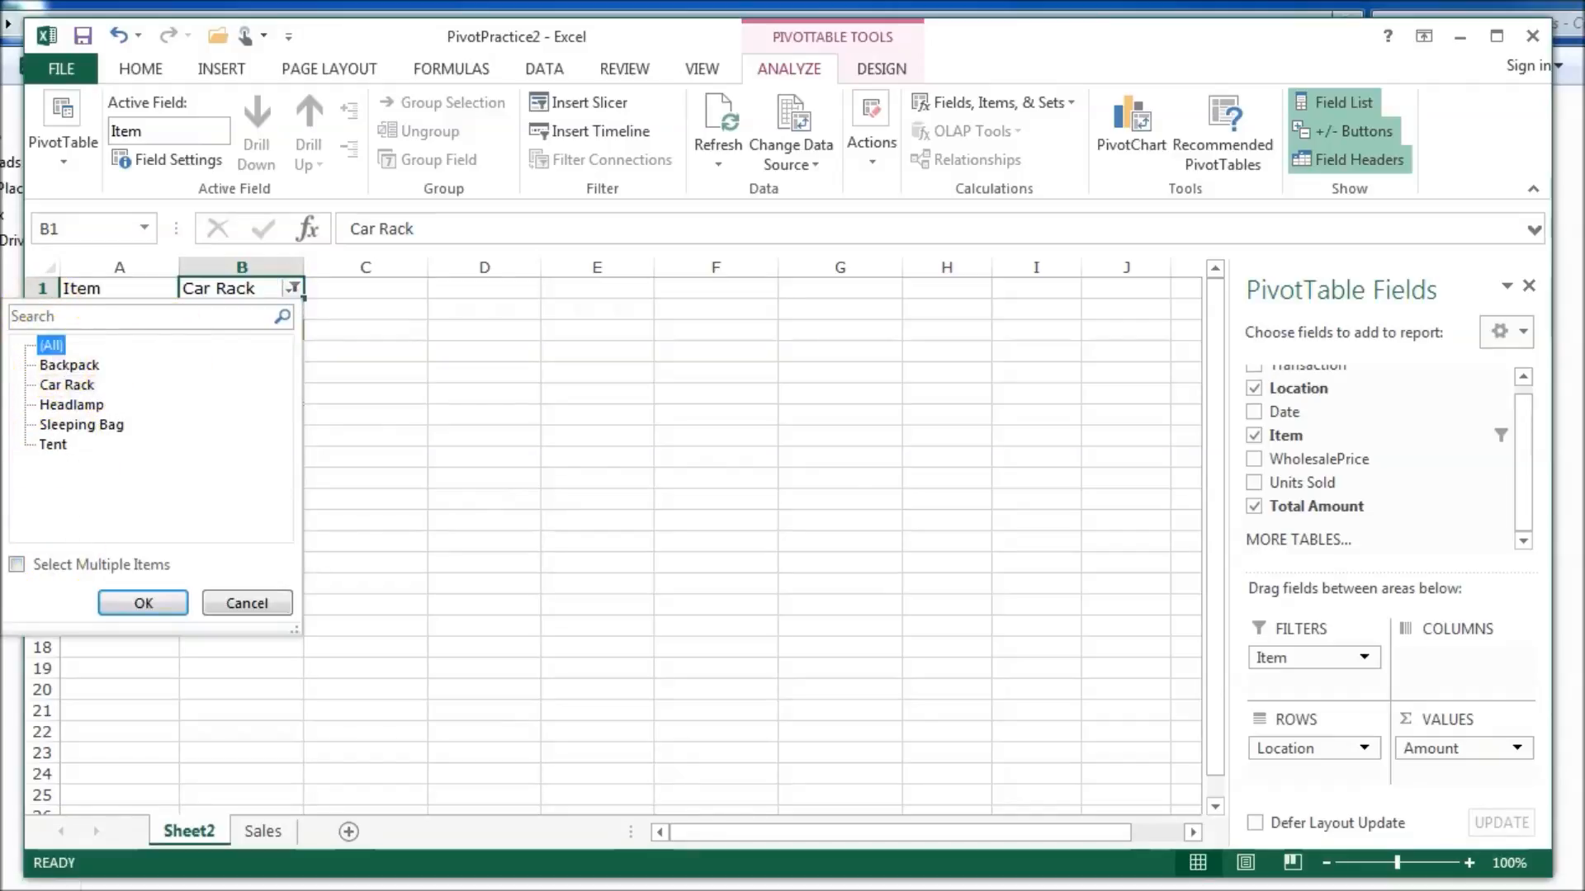
click(142, 605)
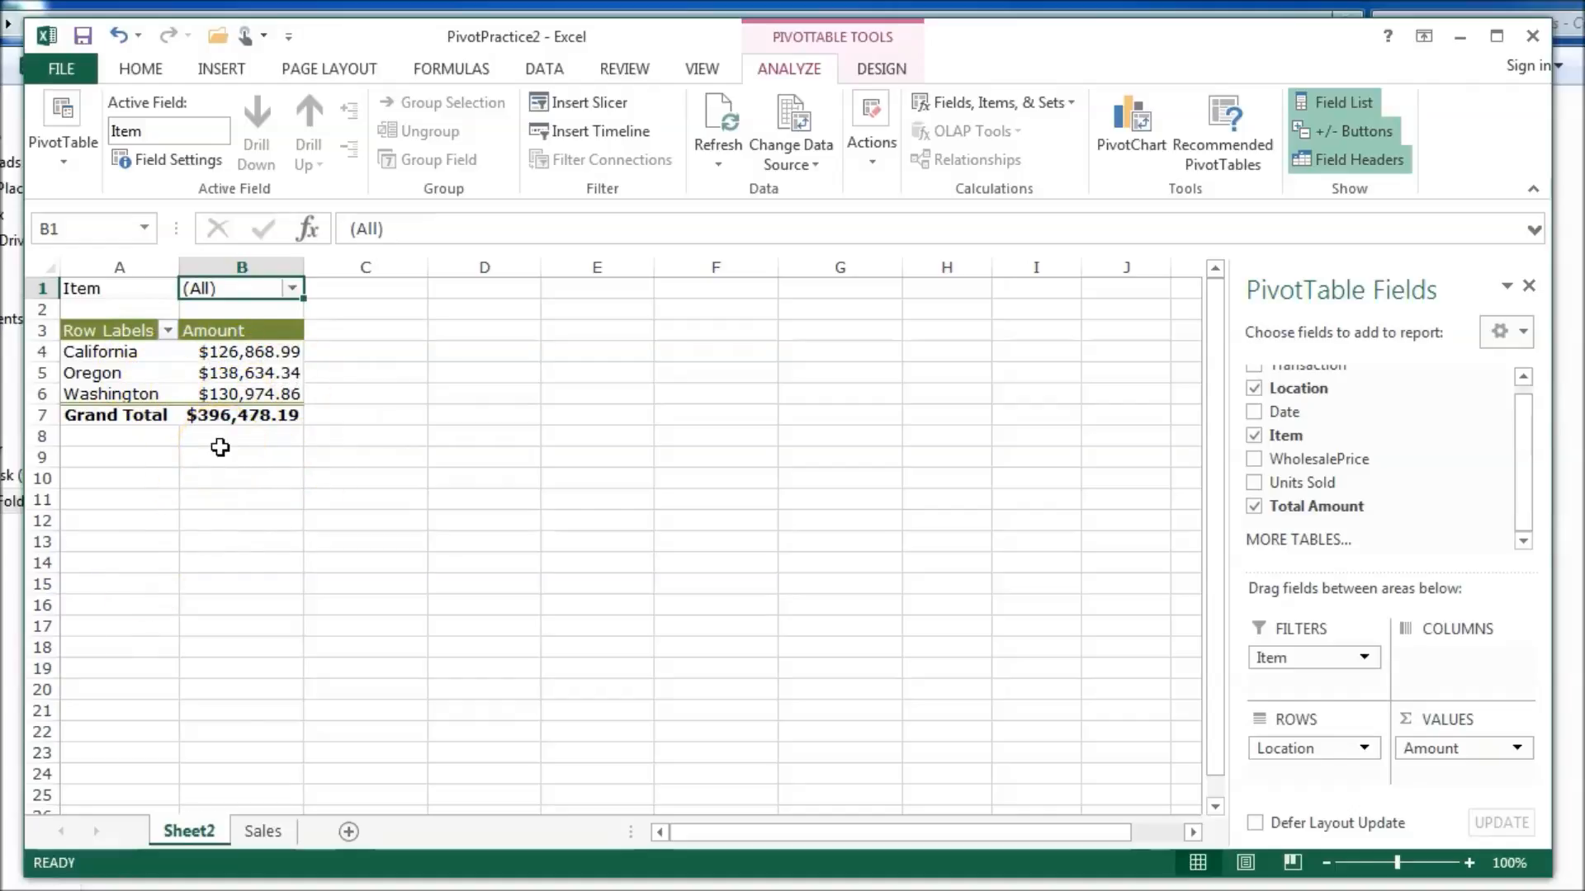
click(1283, 660)
drag(1283, 662, 1410, 665)
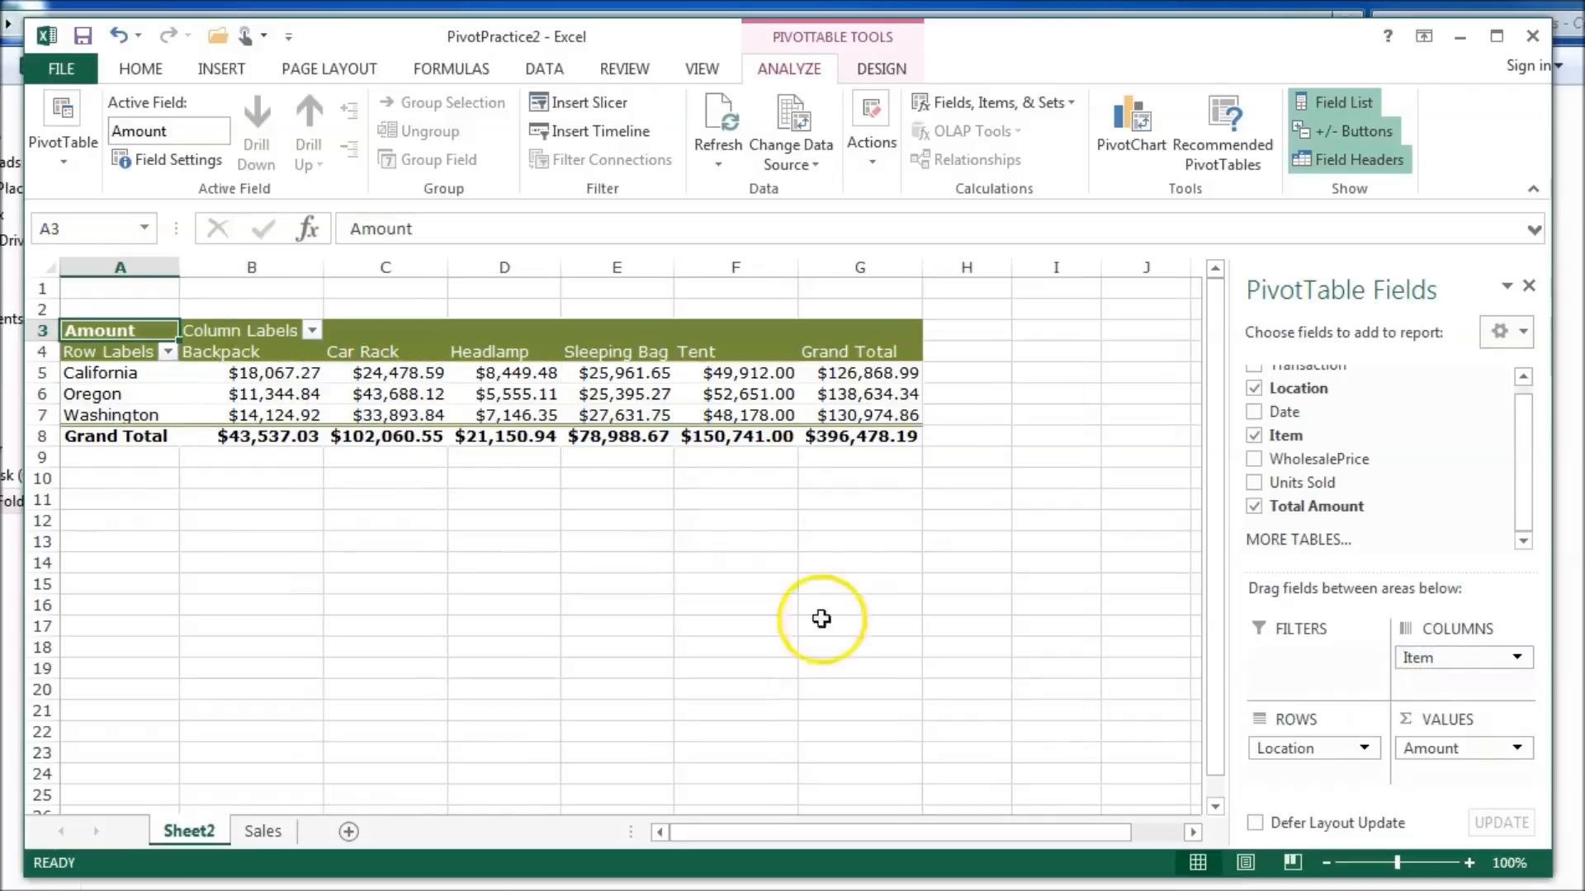
Step: Review the Backpack amounts and replace the Amount value field with the sum of Units Sold
drag(273, 376, 272, 434)
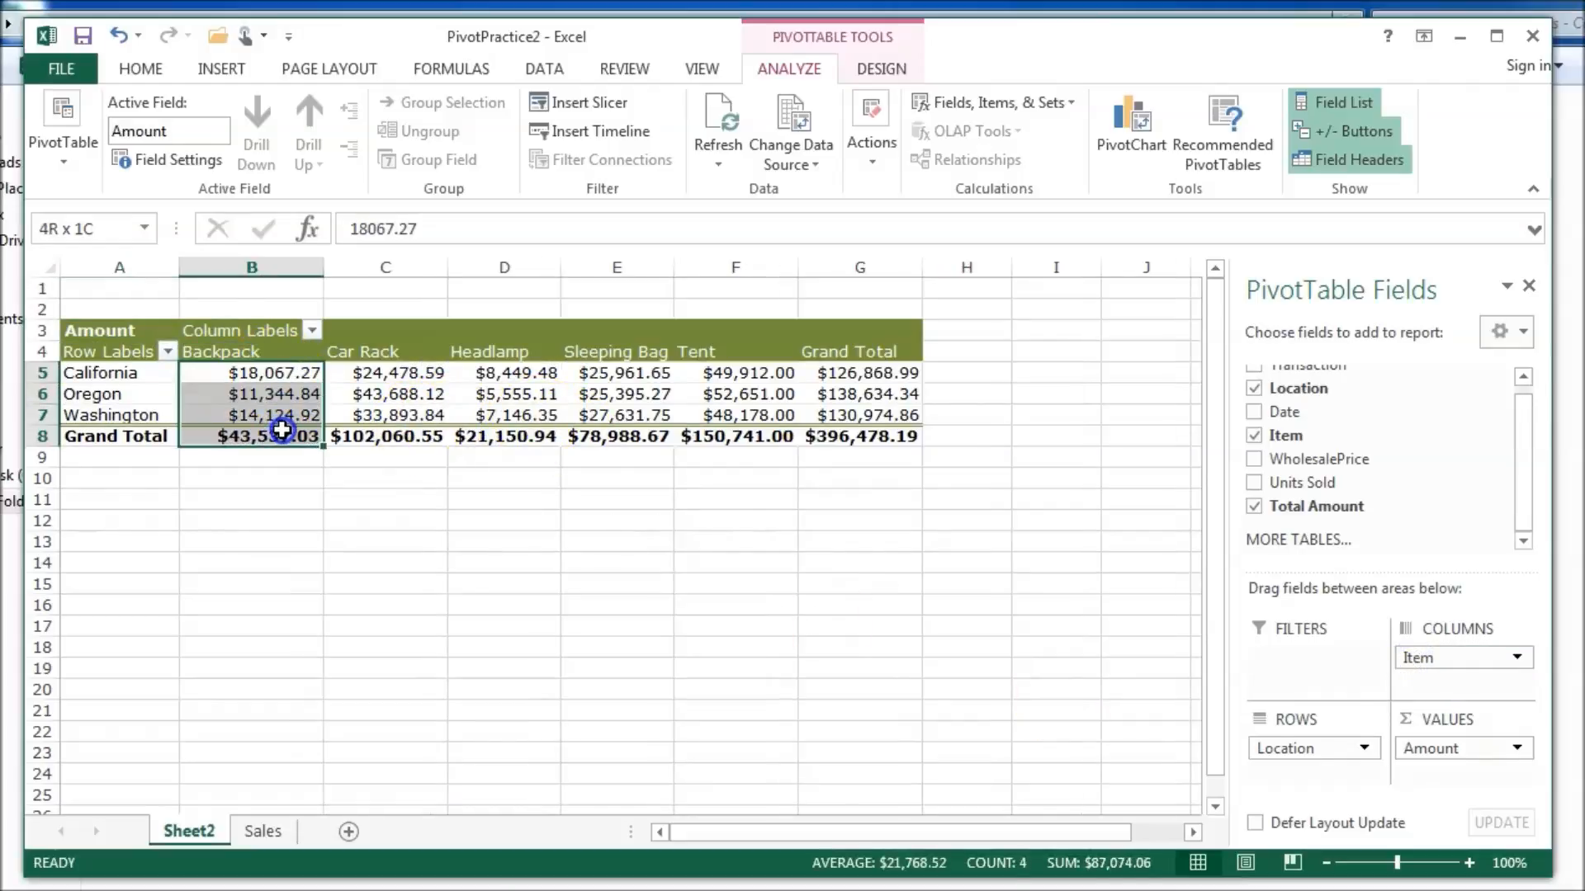
click(258, 377)
mouse_move(257, 377)
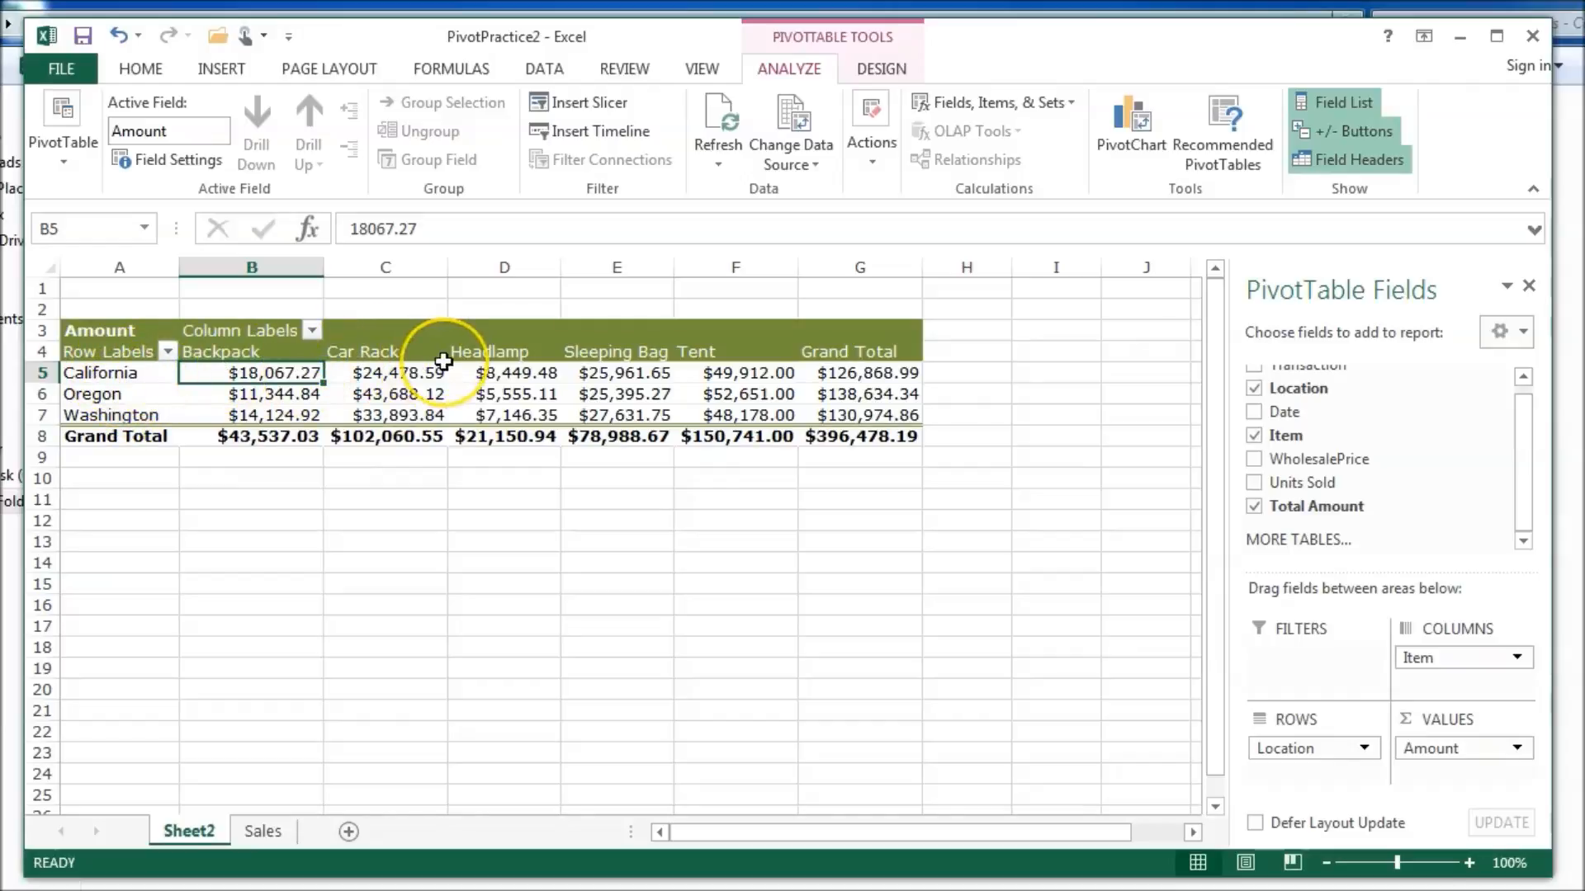
mouse_move(1433, 752)
mouse_down()
mouse_move(1380, 482)
mouse_move(1330, 583)
mouse_move(1416, 739)
mouse_up()
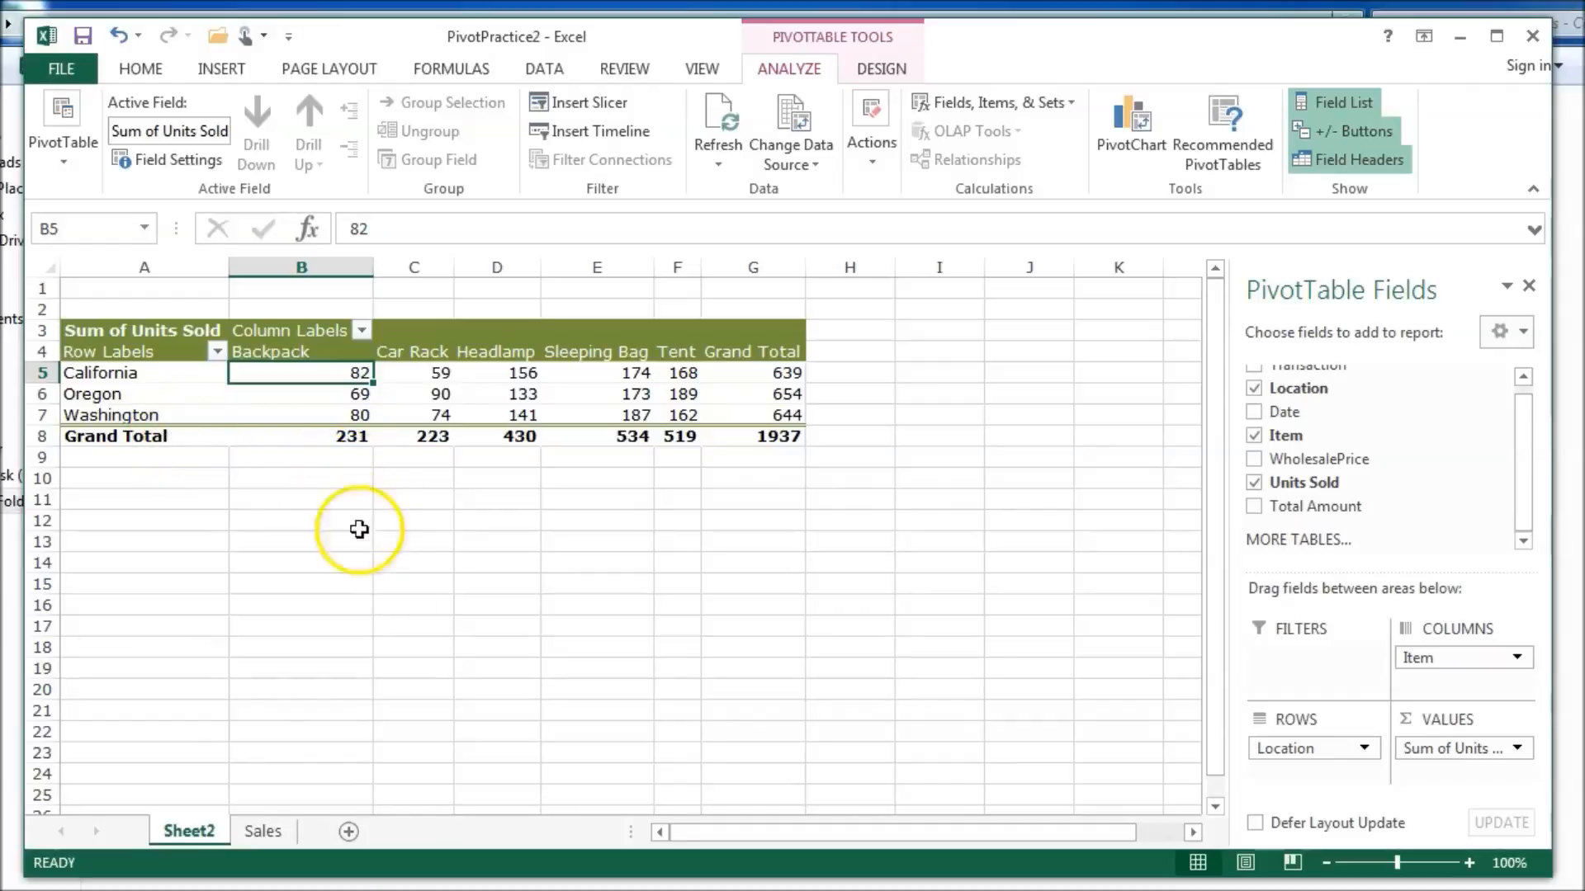
Step: Examine the Transaction column on the Sales sheet and return to the PivotTable on Sheet2
click(258, 832)
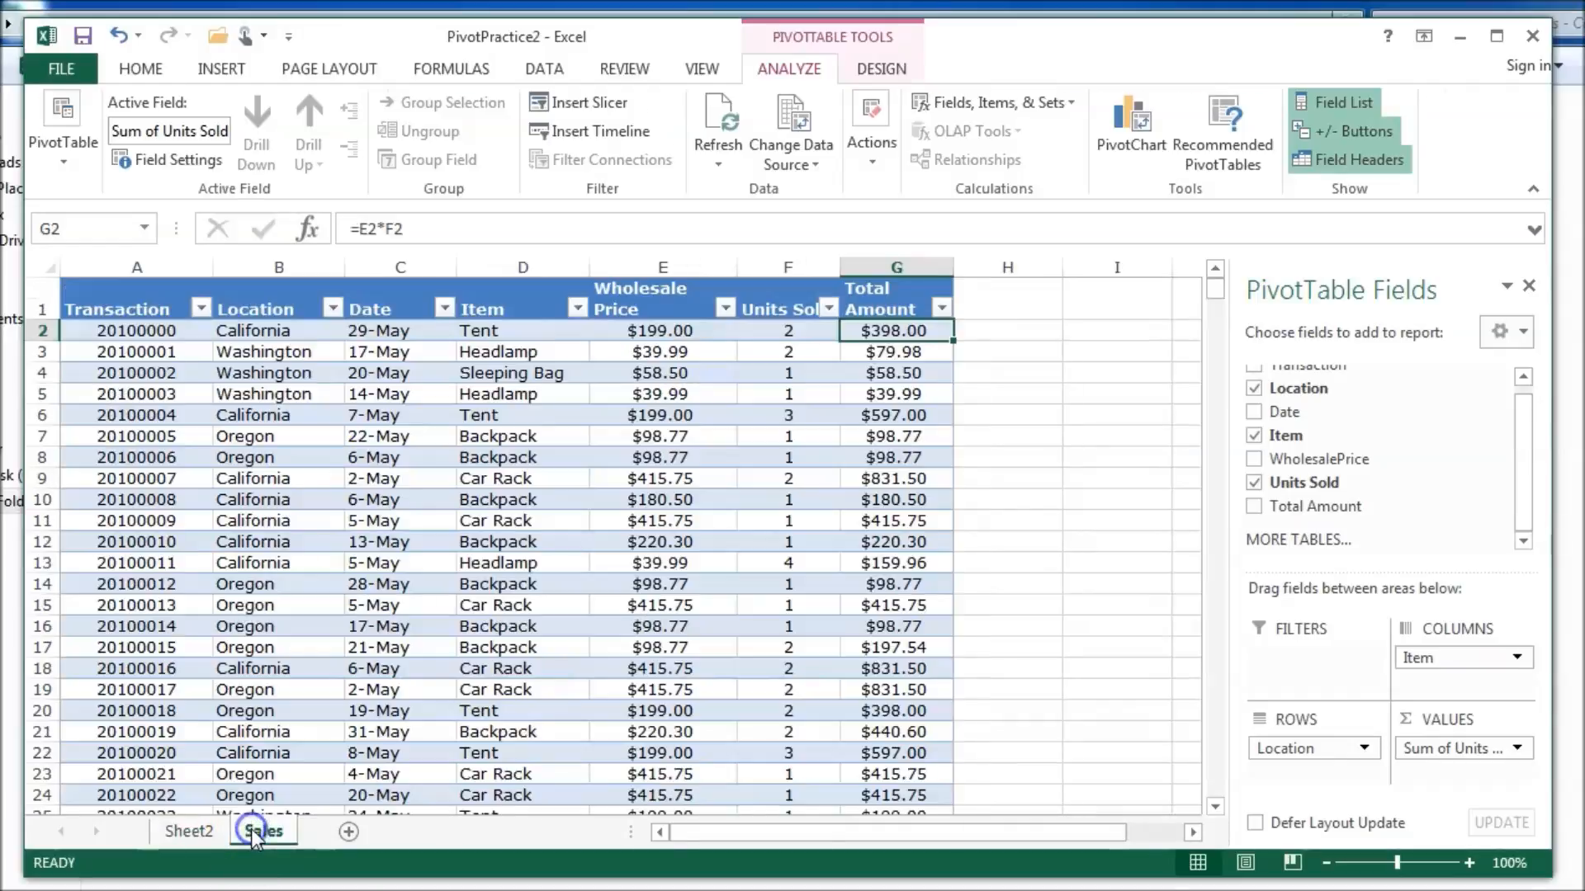
click(149, 334)
click(145, 437)
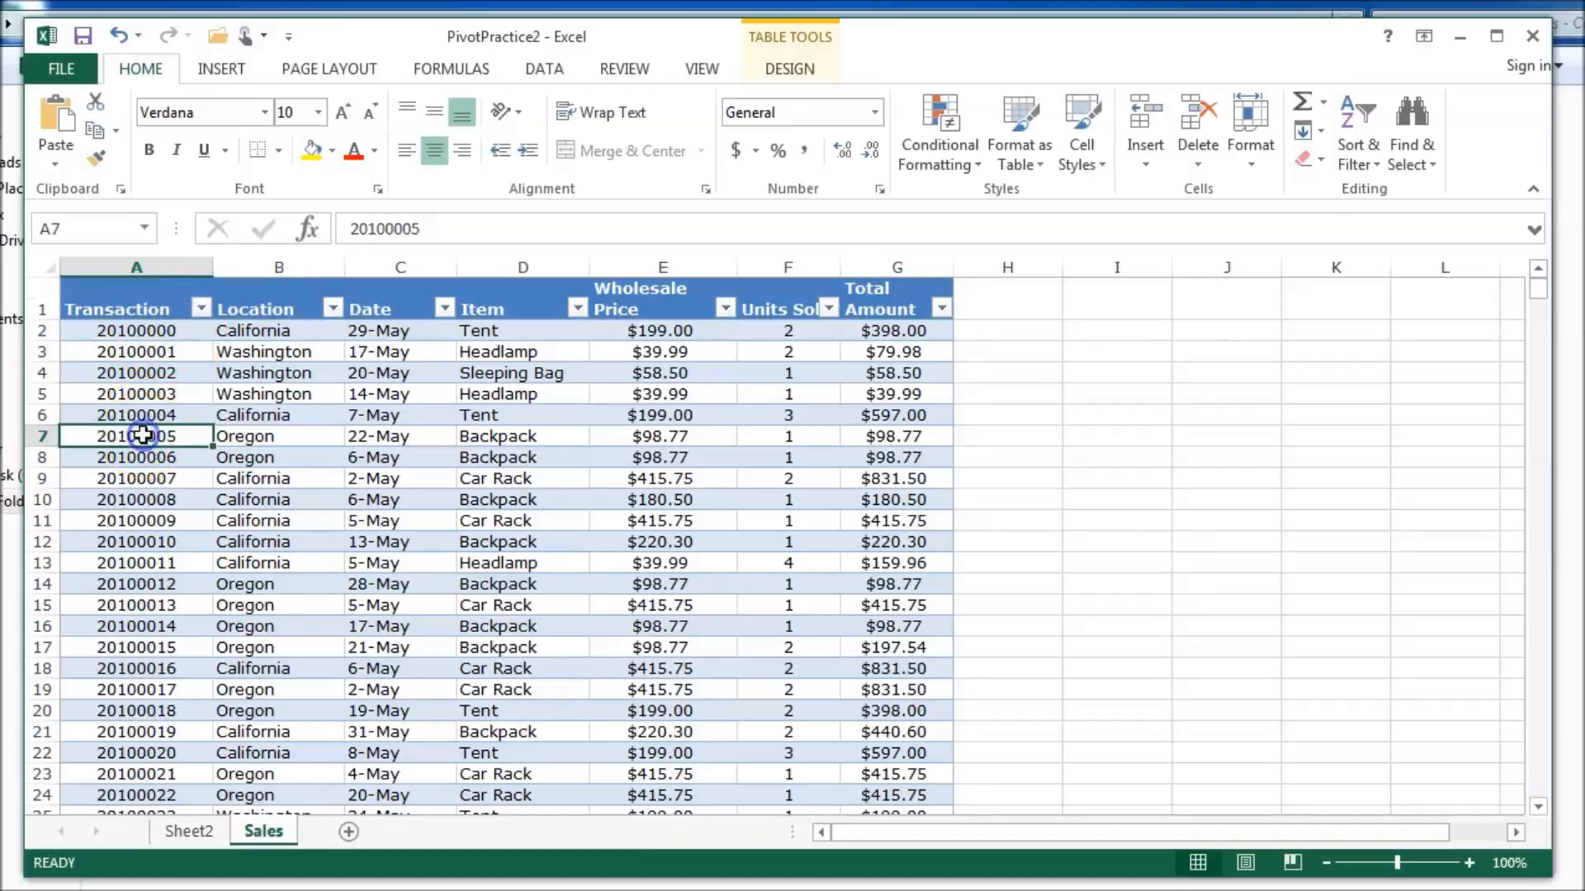
click(161, 611)
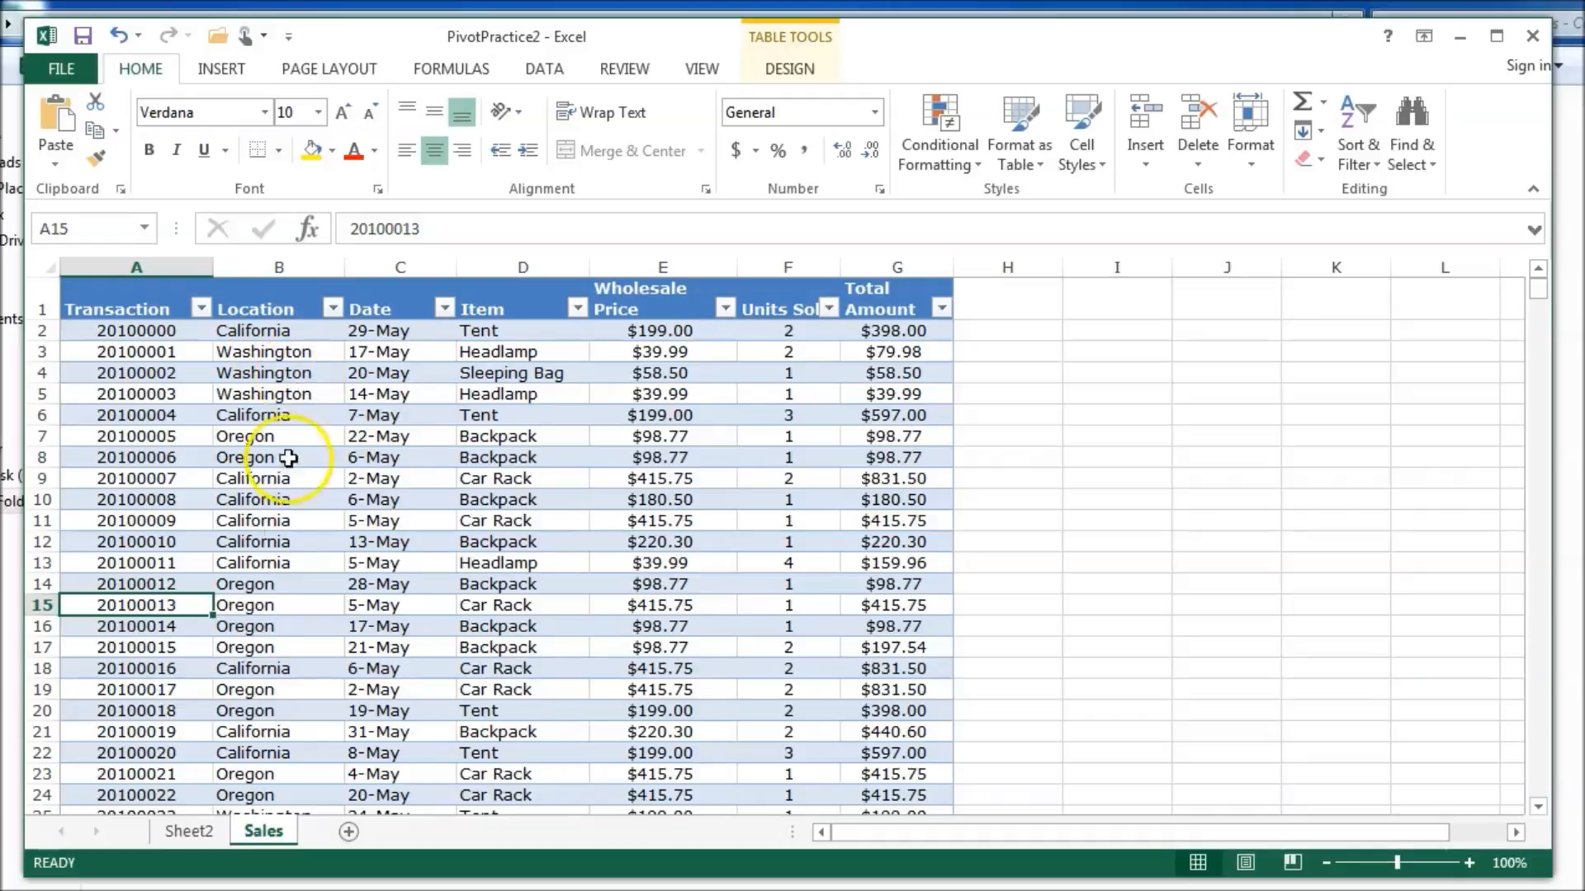
click(190, 832)
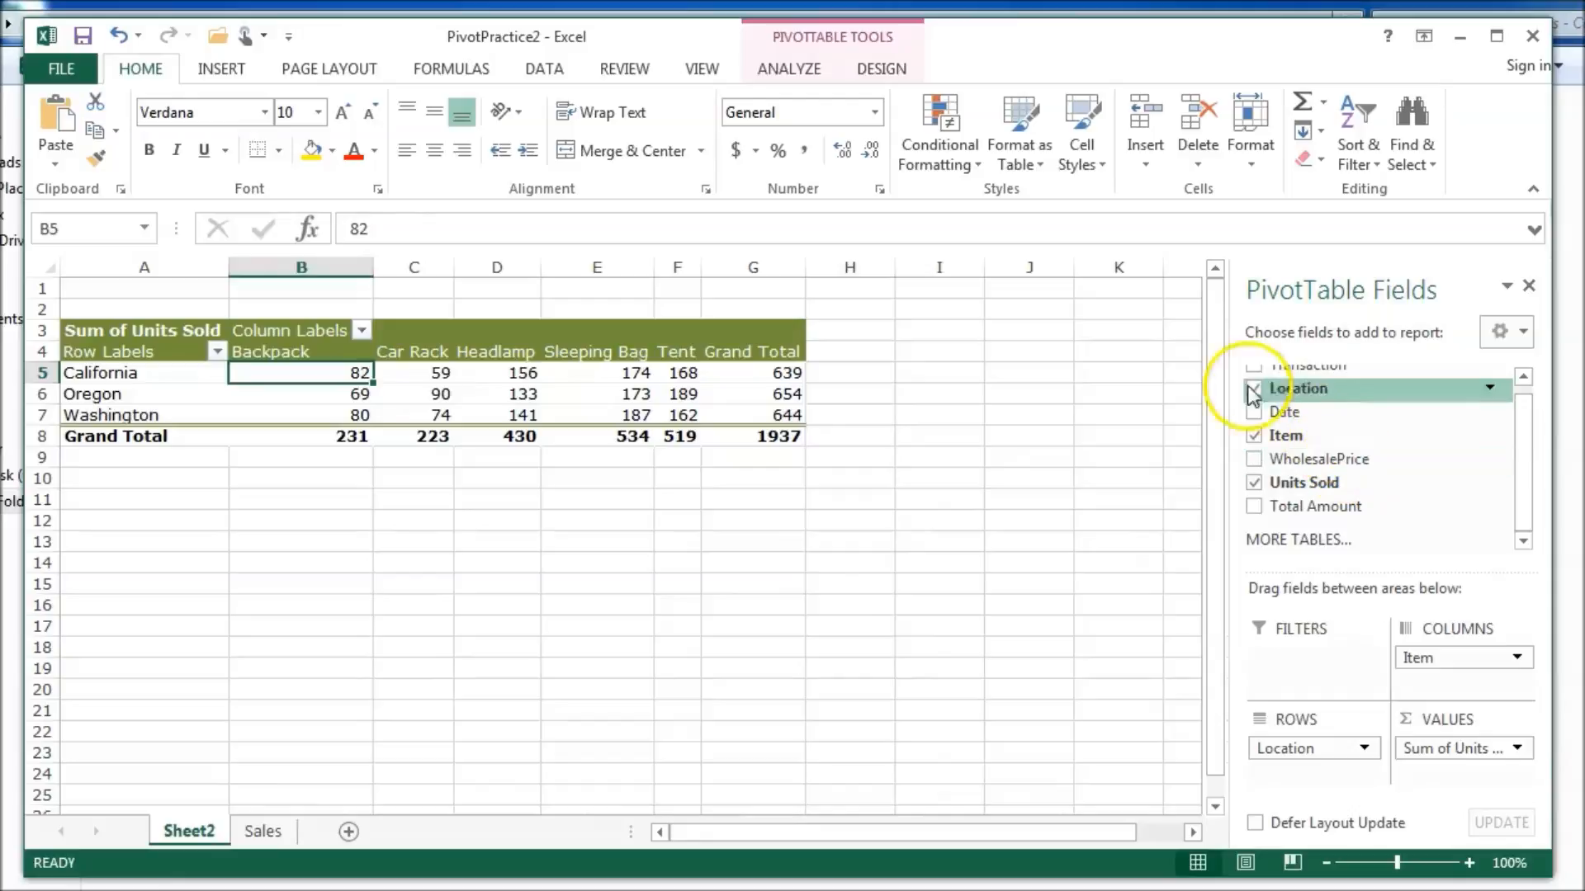
Step: Replace the Units Sold value field with the Transaction field and summarize it by Count
click(1254, 365)
drag(1457, 749, 1375, 479)
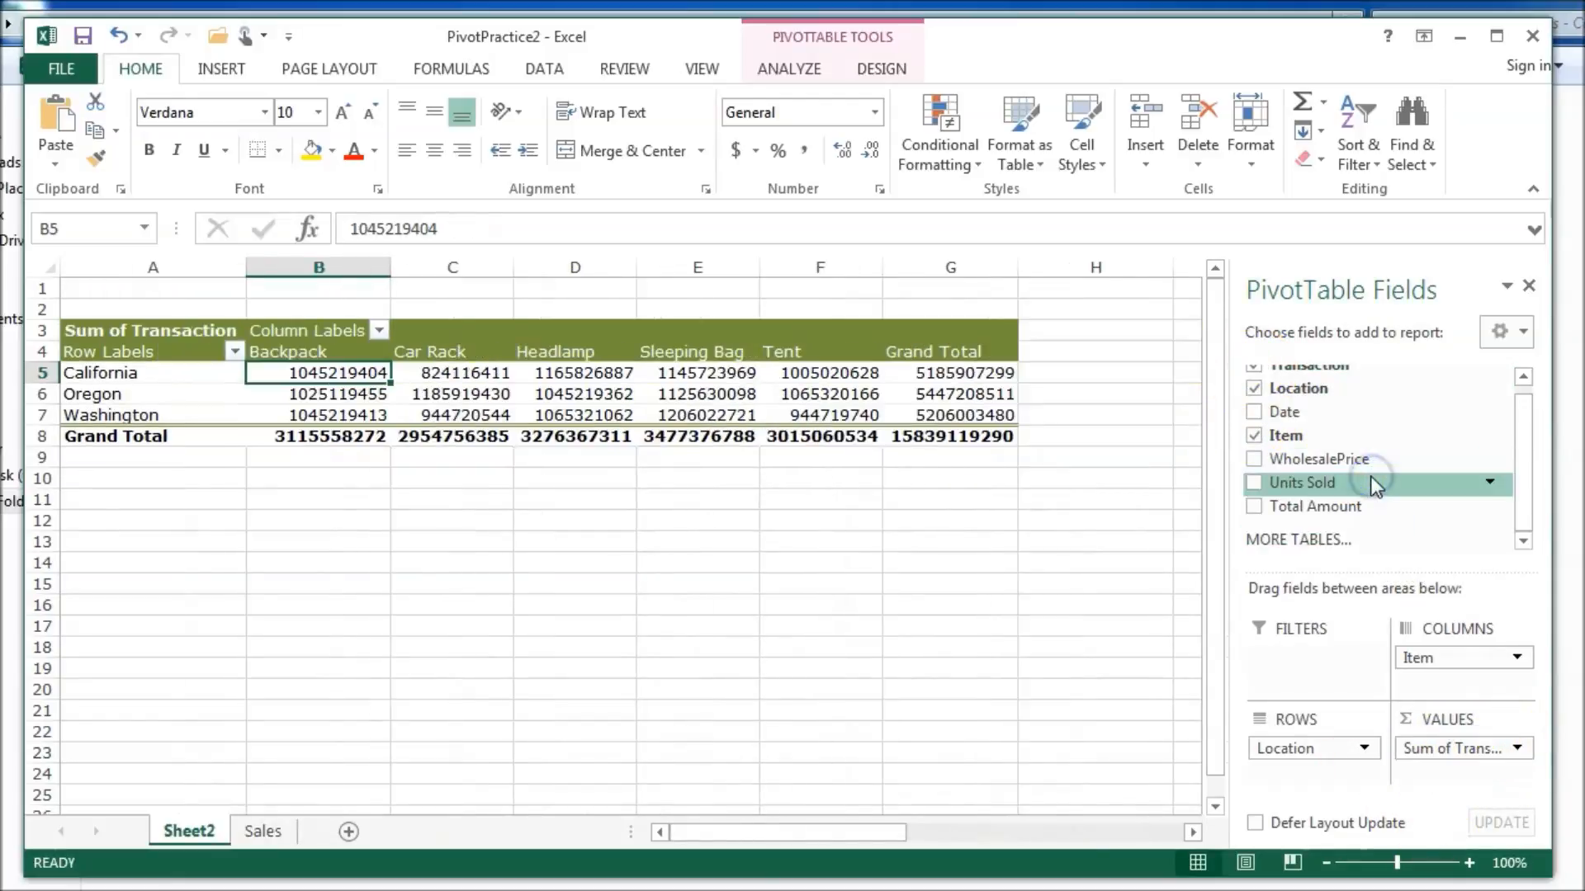
click(1519, 750)
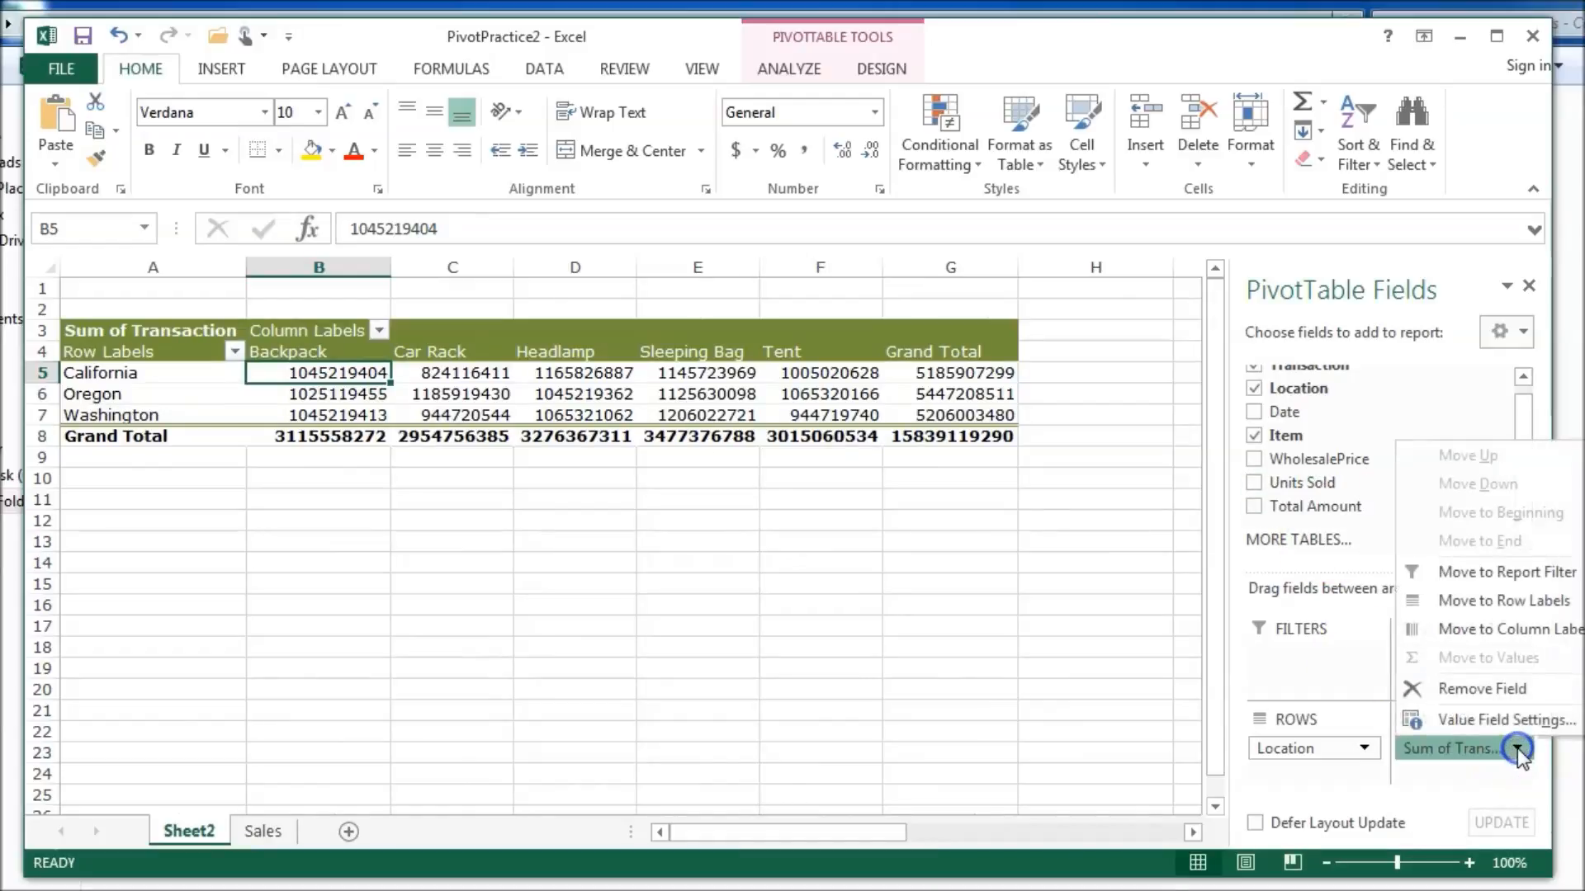
click(1431, 818)
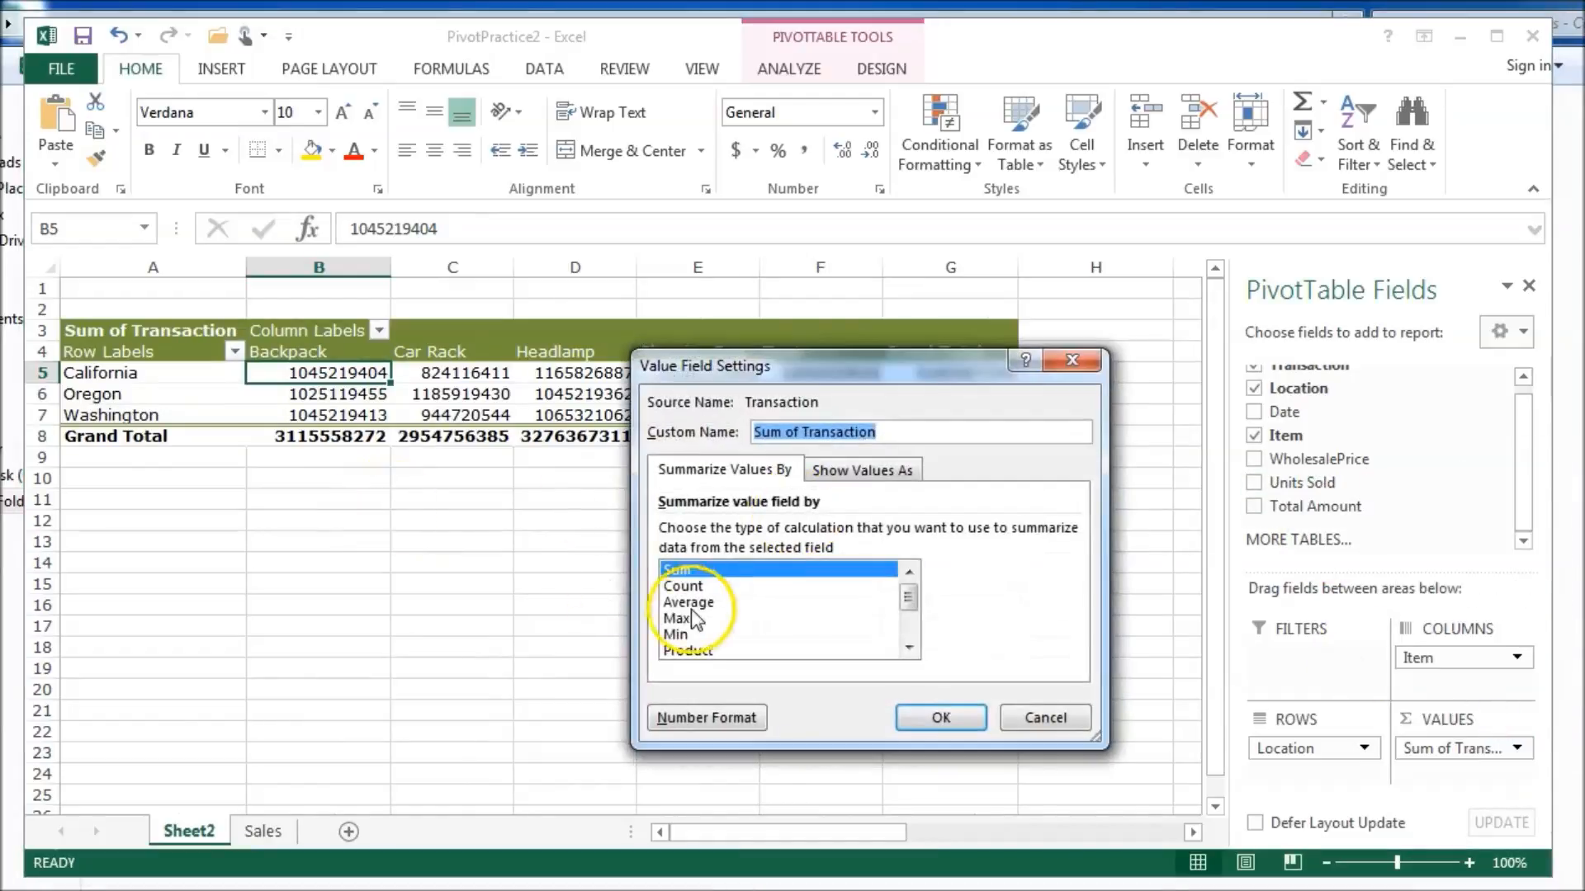
click(670, 586)
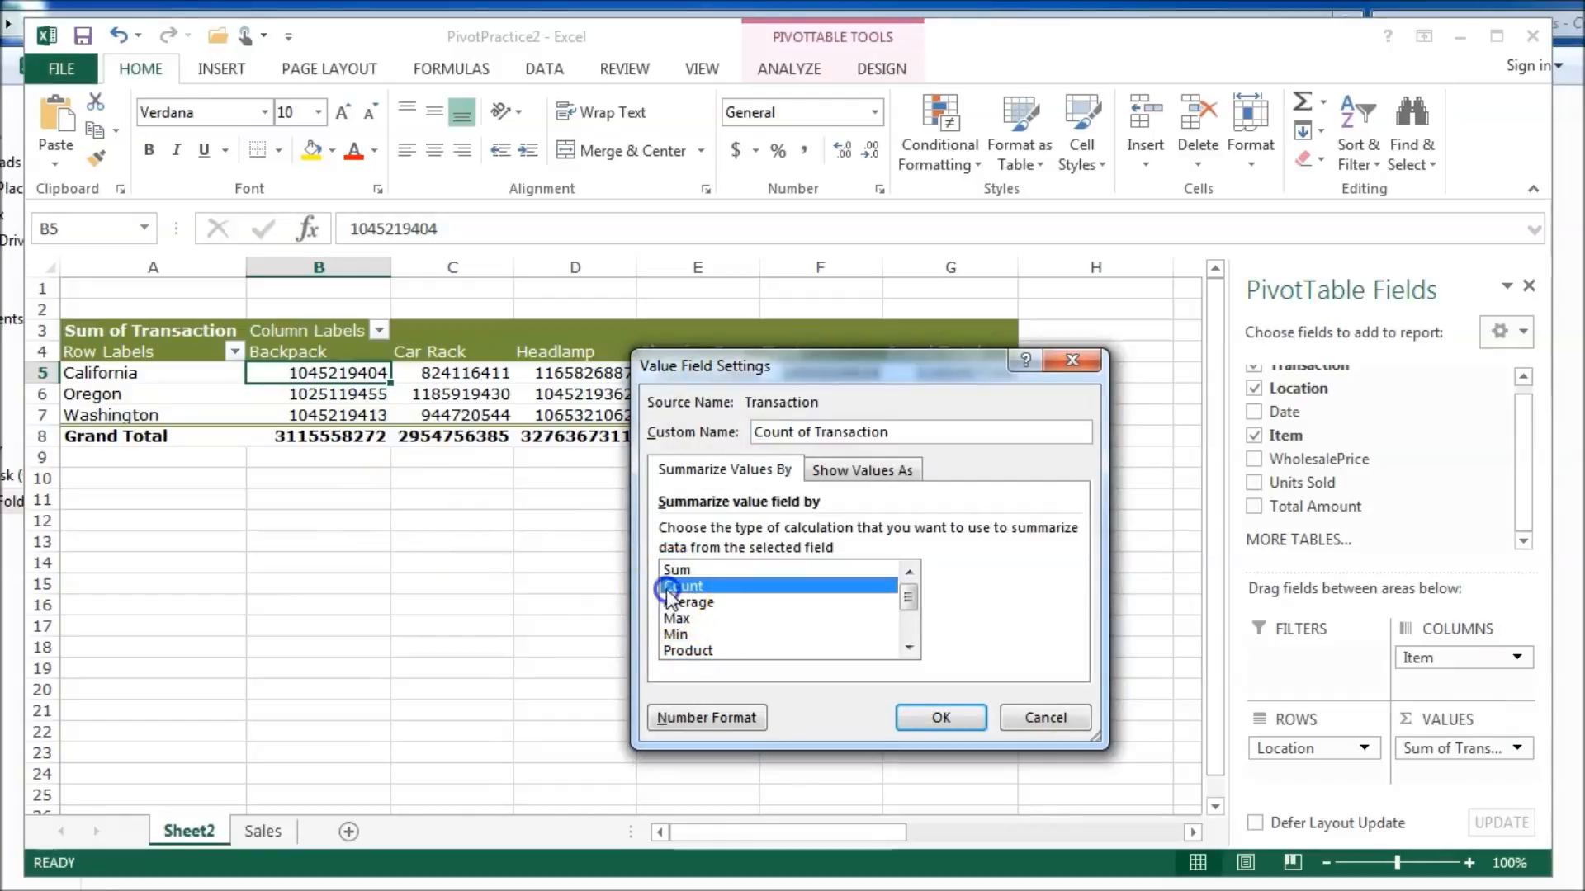
click(908, 716)
Step: Inspect California's Backpack and Car Rack transaction counts and look over the PivotTable analysis and design options
click(362, 376)
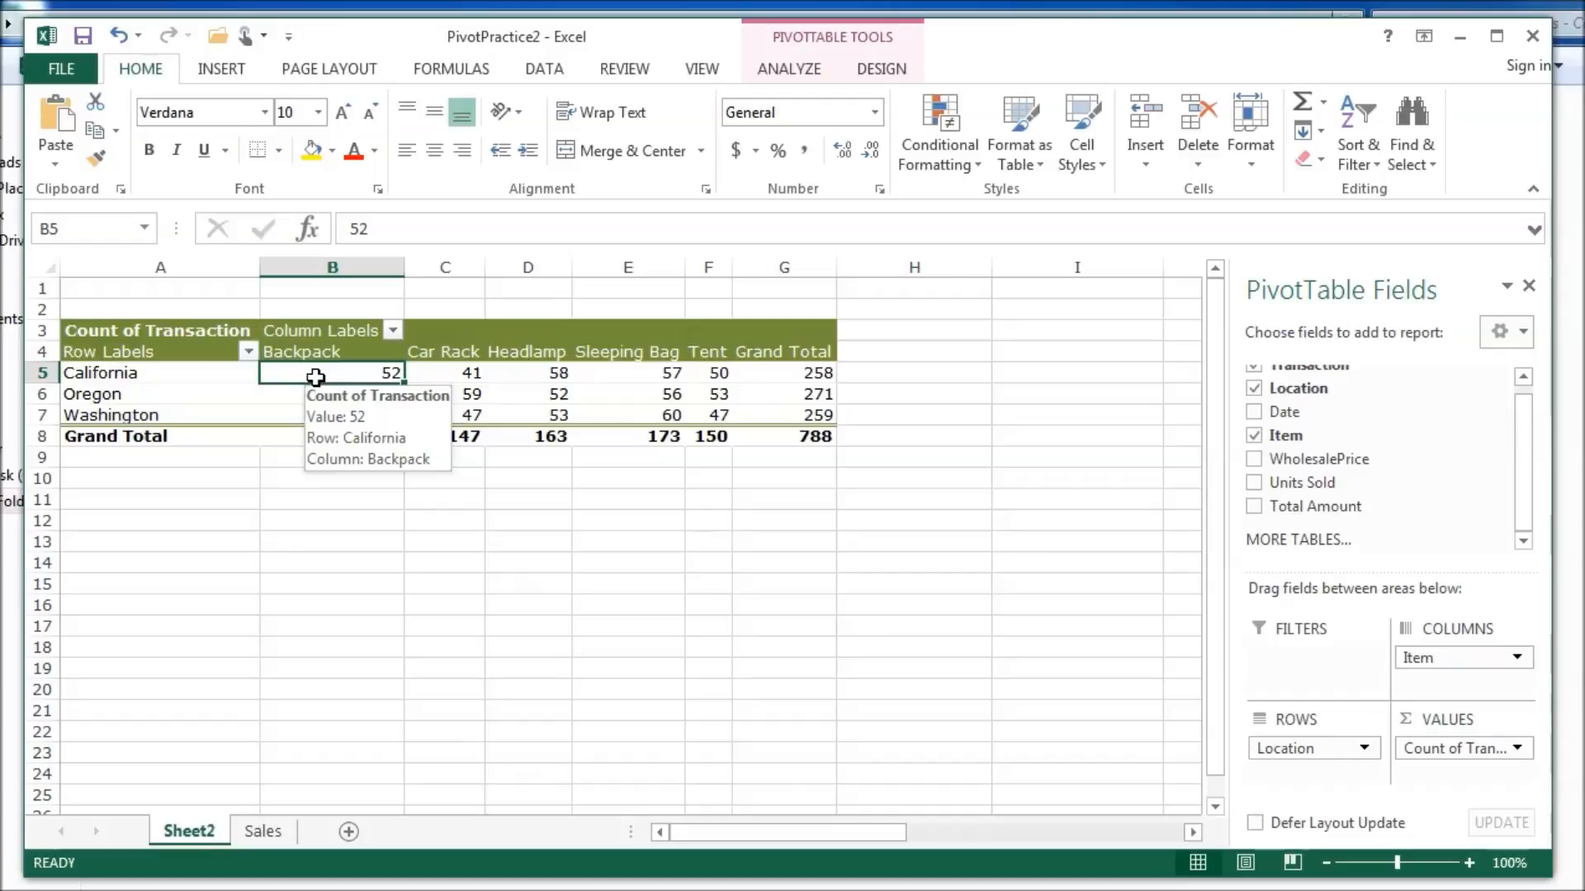
click(467, 376)
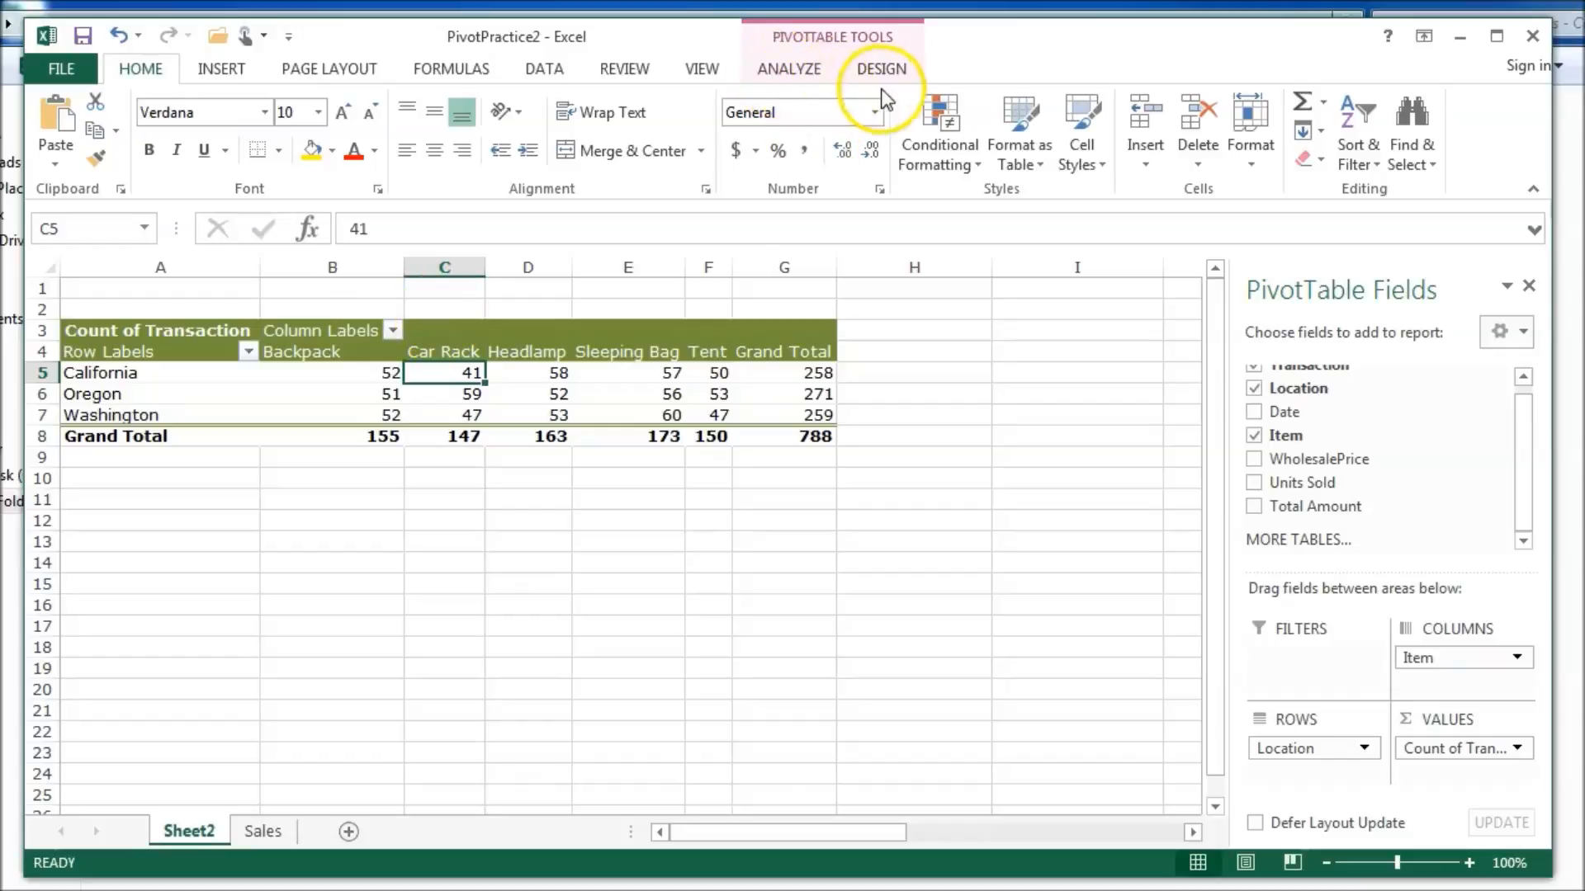
click(781, 76)
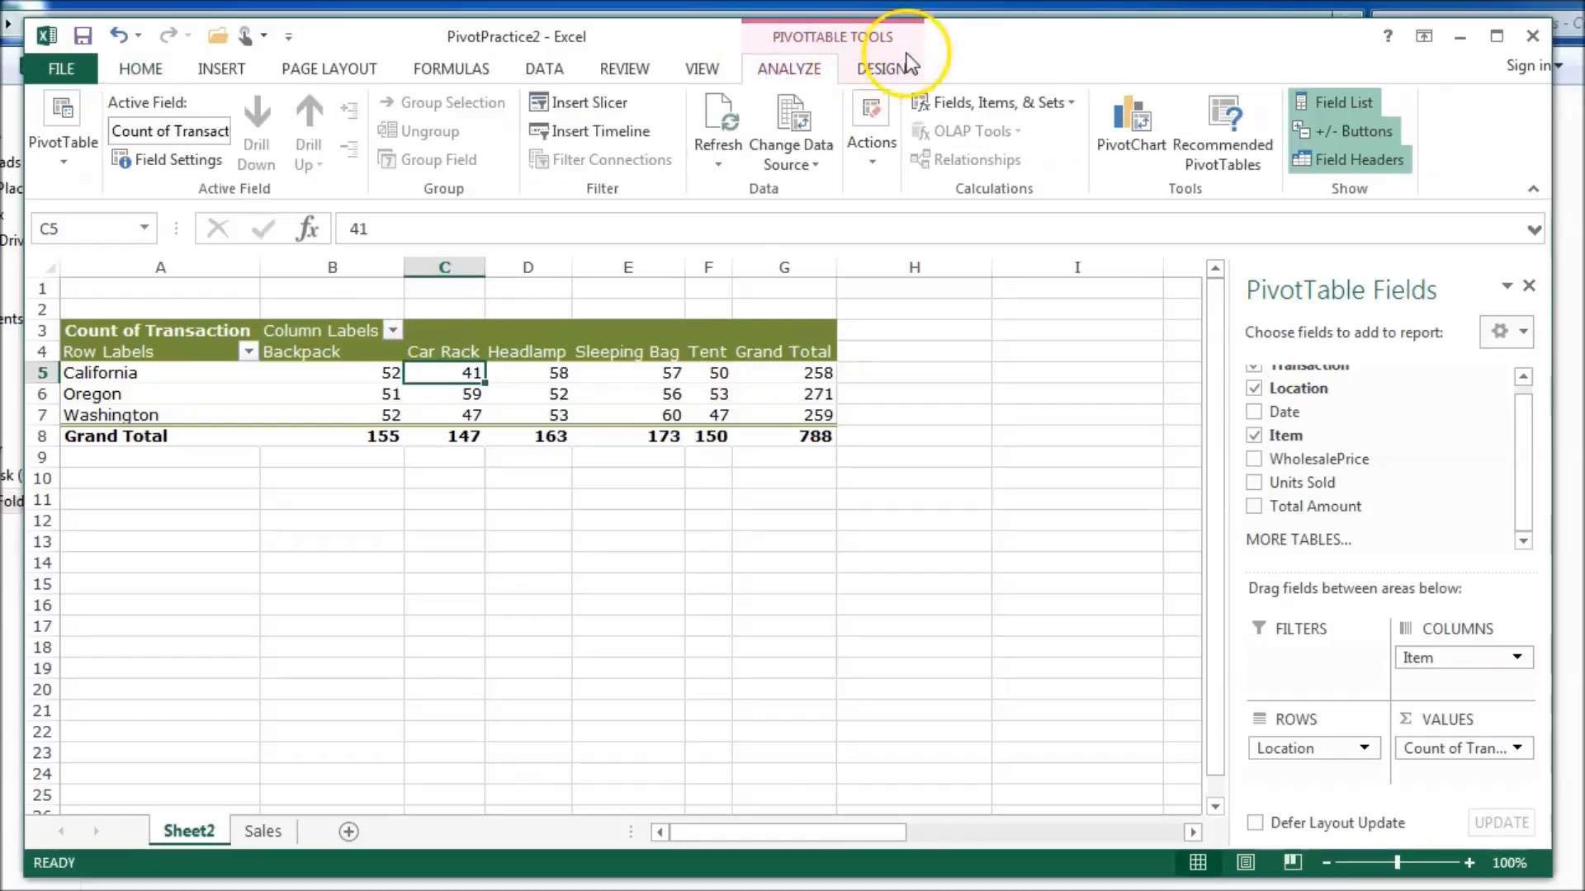
click(878, 69)
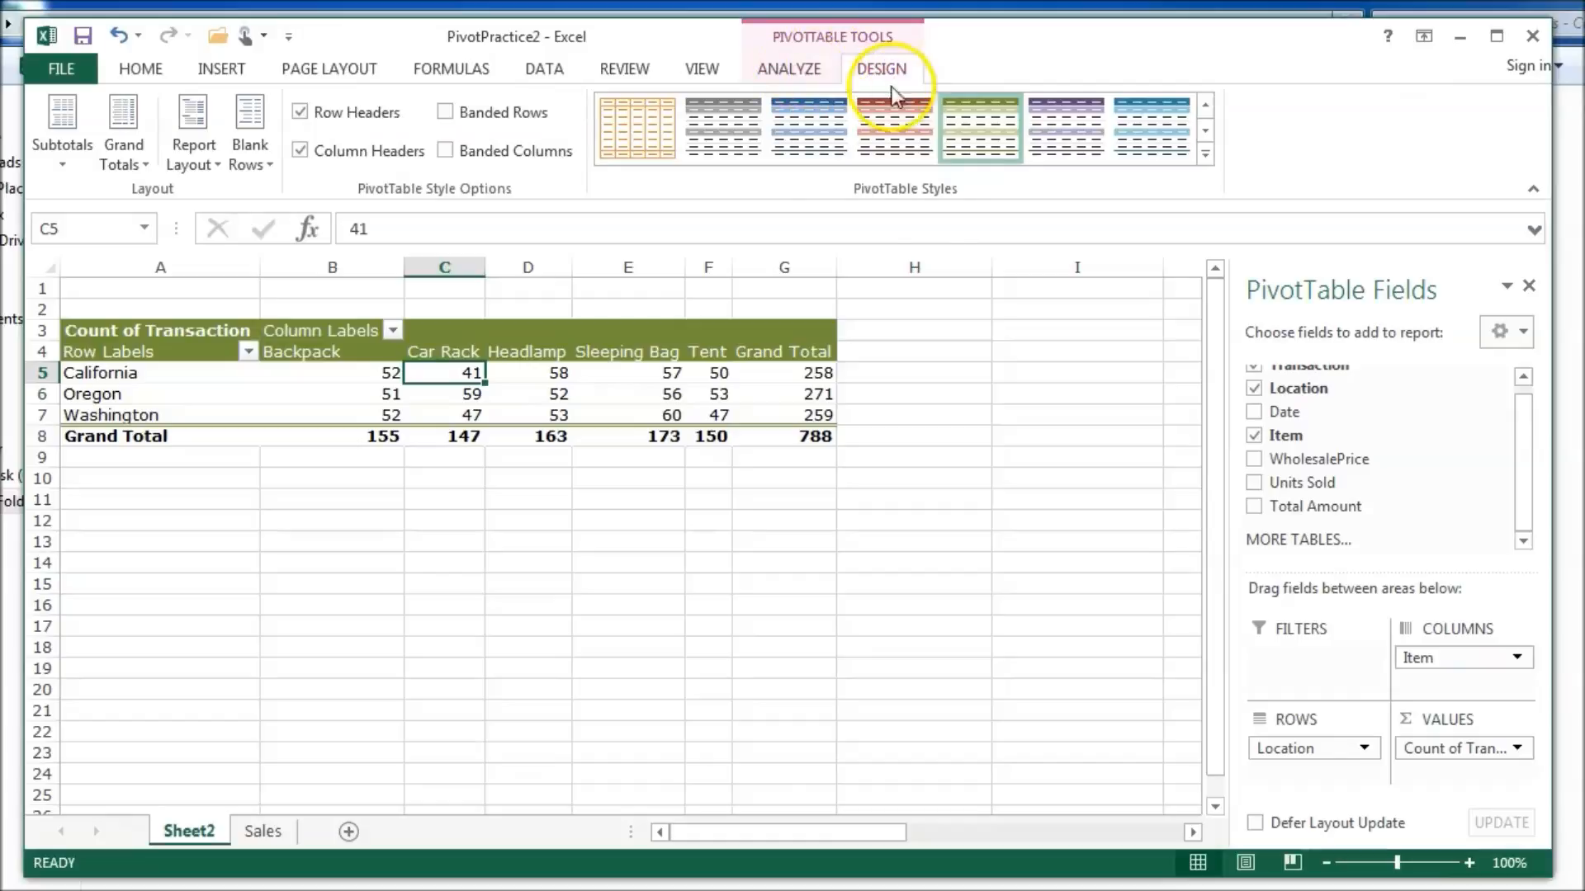